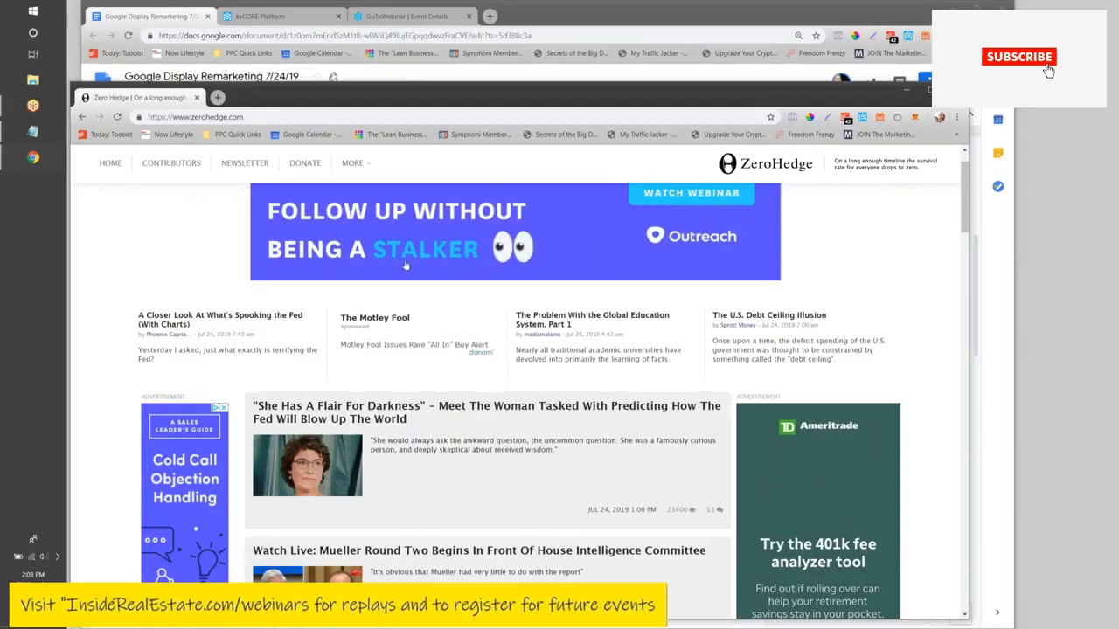
# - Scroll down the ZeroHedge homepage through its stories and display ads
pyautogui.scroll(1, 589, 277)
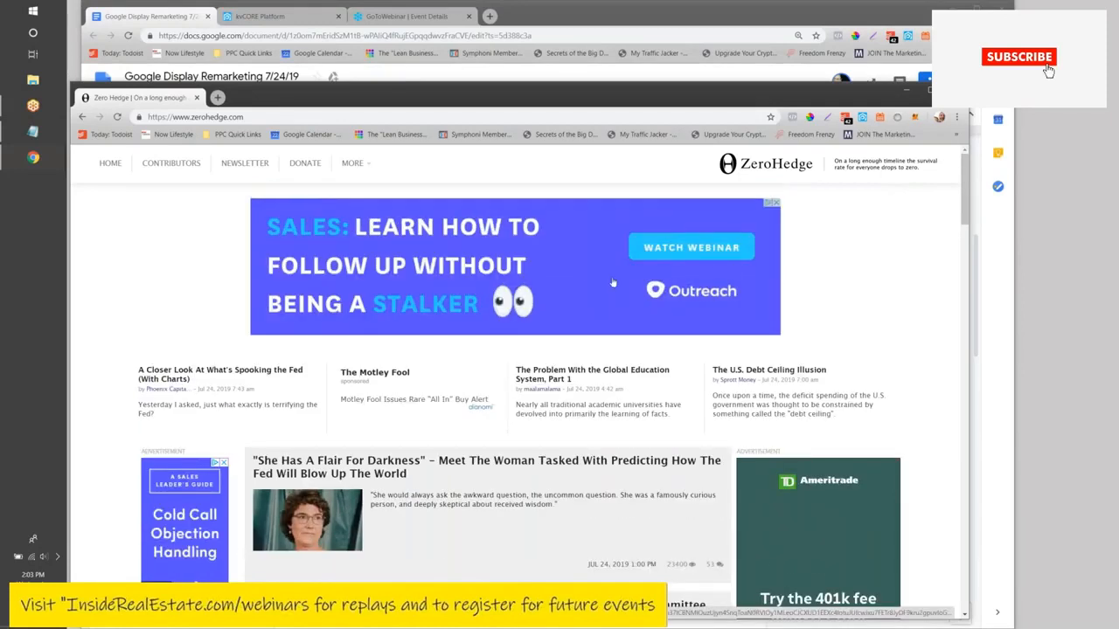
pyautogui.scroll(-2, 234, 301)
pyautogui.scroll(-1, 224, 313)
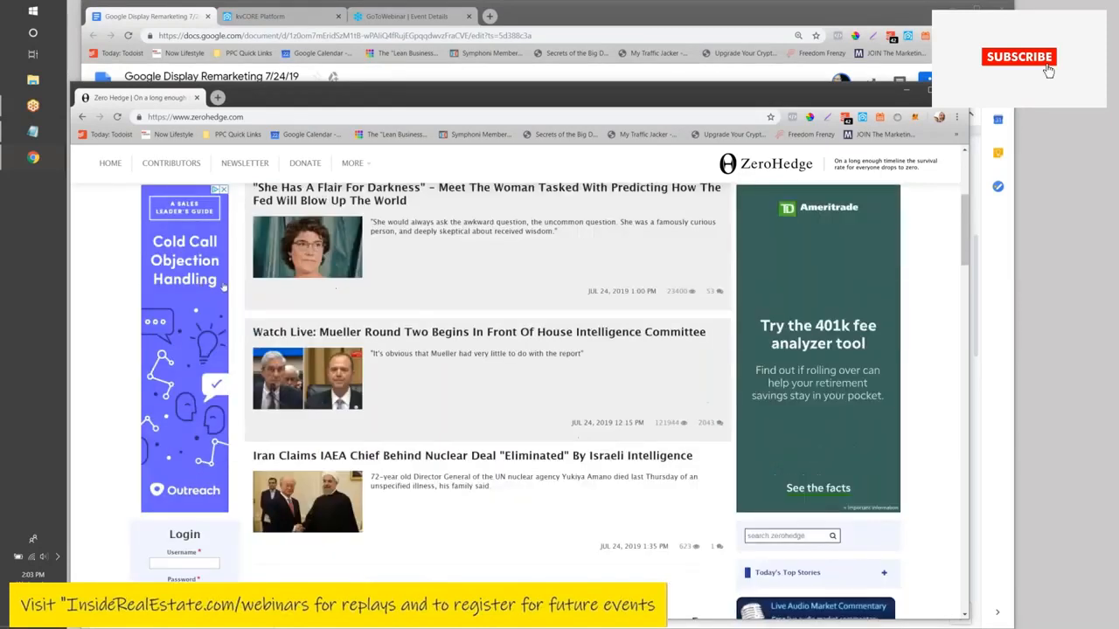
pyautogui.scroll(-3, 325, 402)
pyautogui.scroll(-15, 325, 402)
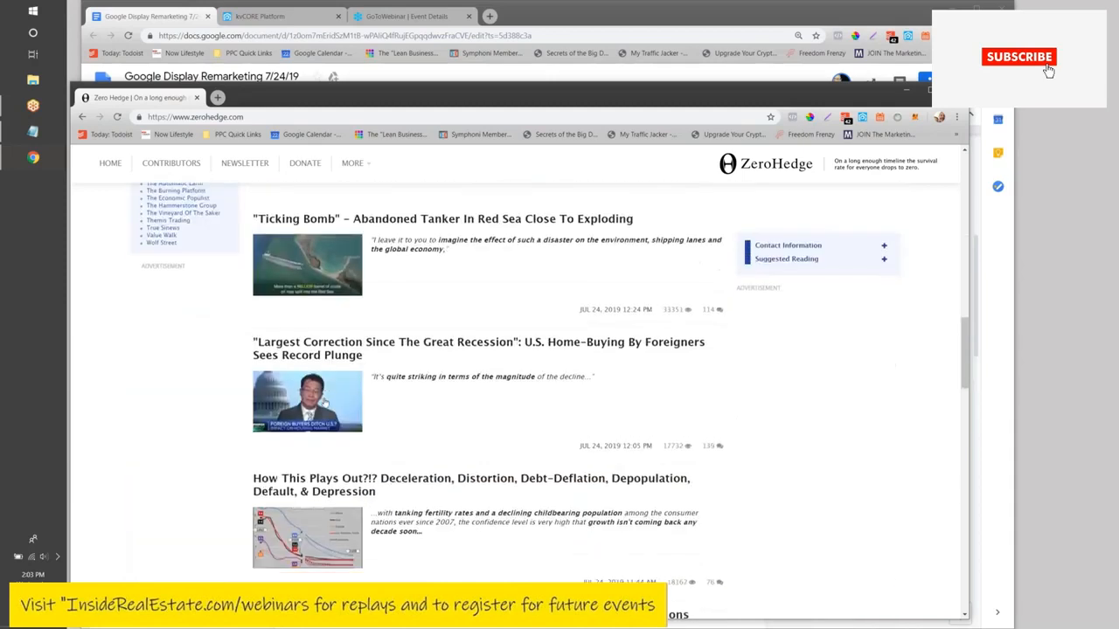
pyautogui.scroll(-15, 411, 487)
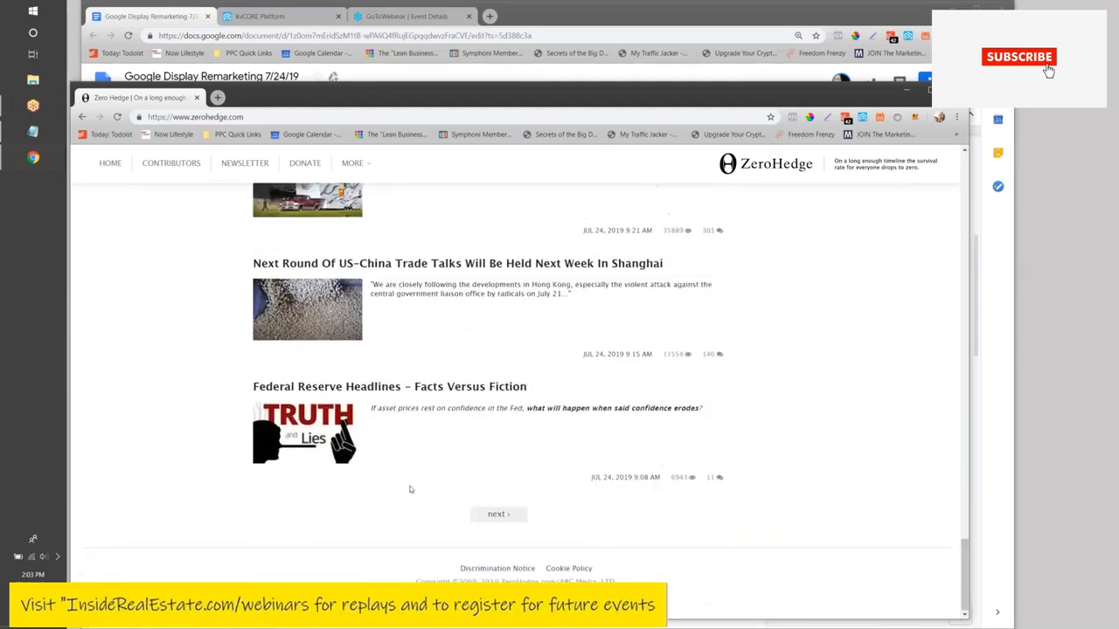
# - Return to the top of ZeroHedge and move its window aside to reveal the Google Docs notes
pyautogui.scroll(20, 411, 489)
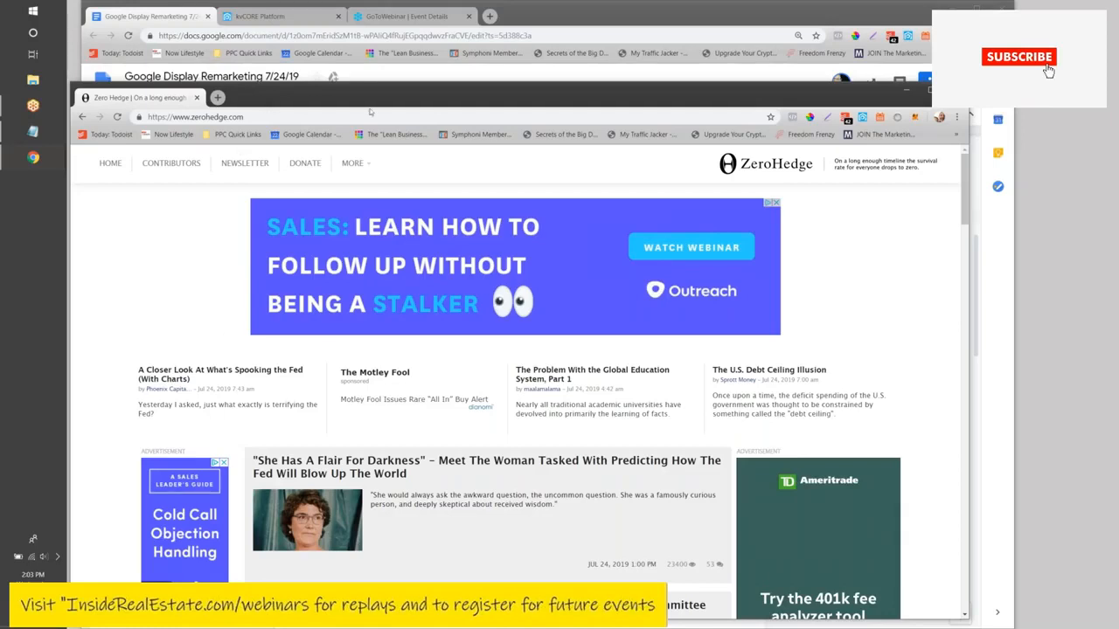
pyautogui.moveTo(370, 106); pyautogui.dragTo(1118, 109)
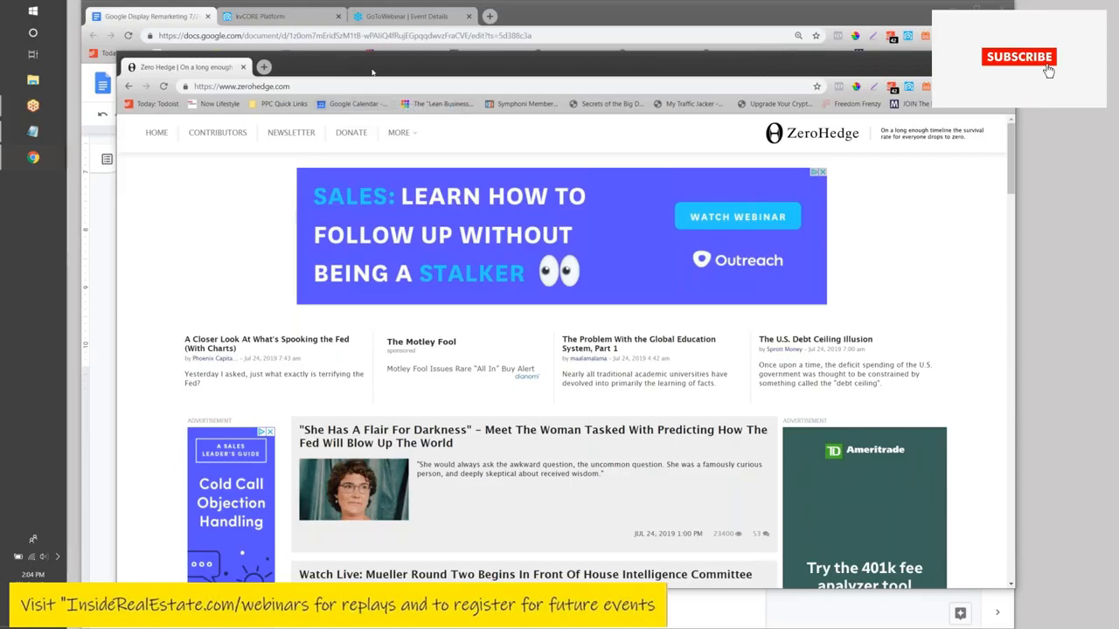
pyautogui.moveTo(373, 73); pyautogui.dragTo(1118, 98)
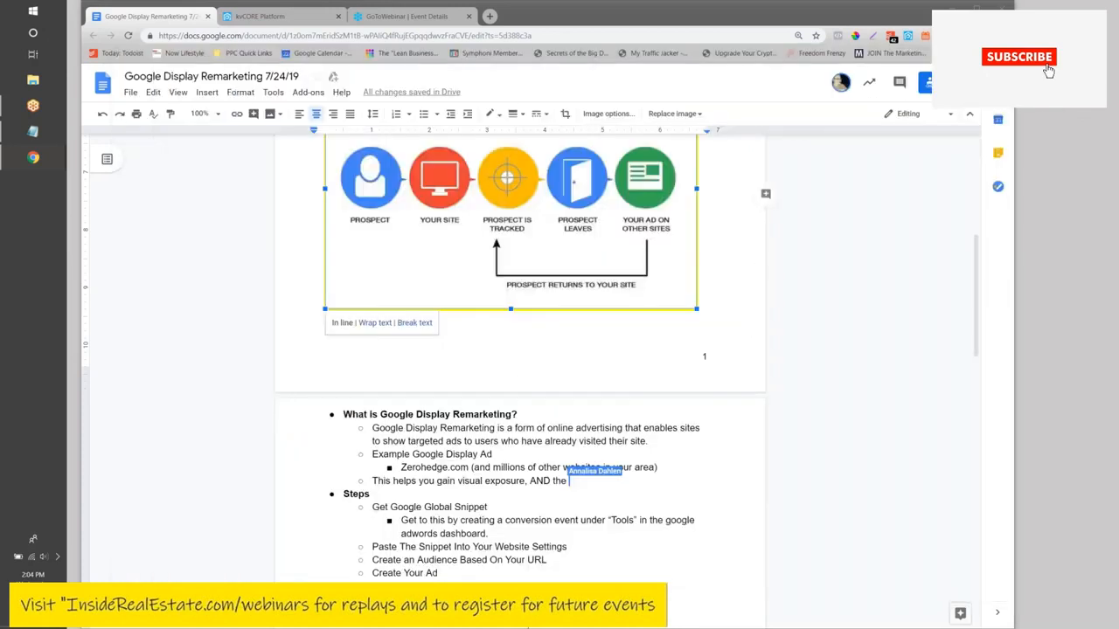
# - Review the notes from the title down to the remarketing section, then bring ZeroHedge back in front
pyautogui.scroll(5, 354, 271)
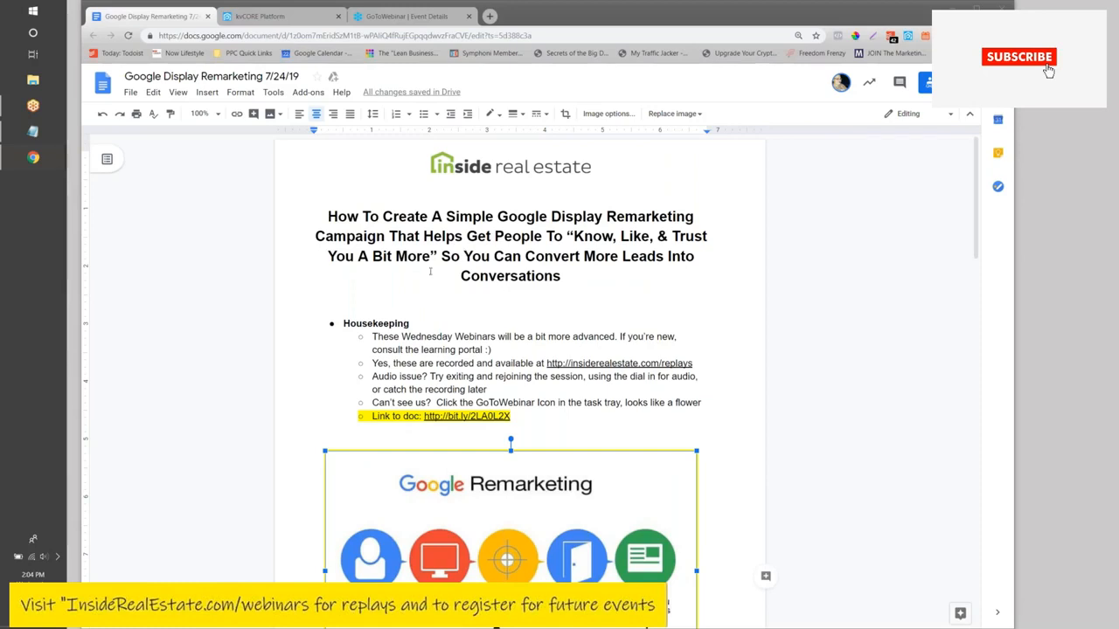
pyautogui.scroll(-5, 604, 323)
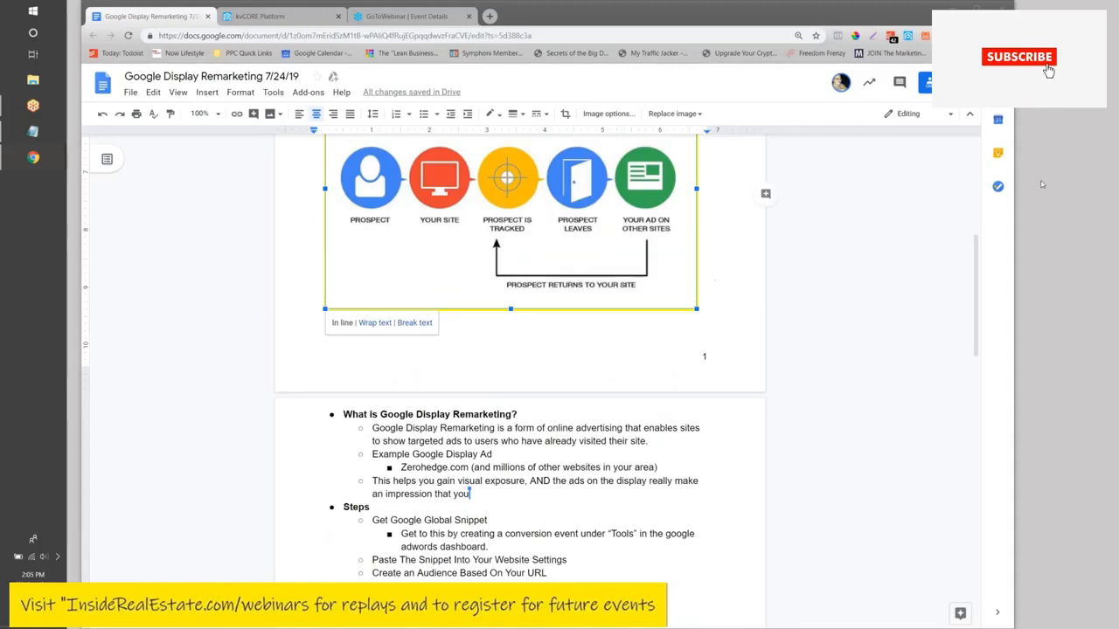
pyautogui.moveTo(1042, 184); pyautogui.dragTo(468, 110)
pyautogui.scroll(-5, 695, 397)
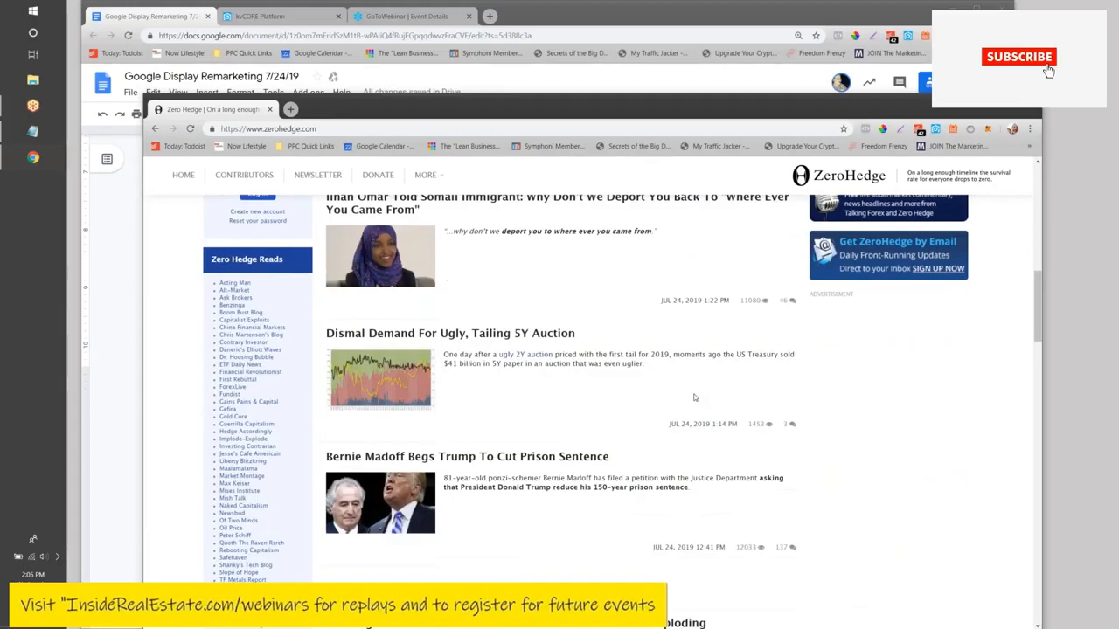
# - Scan the ZeroHedge stories and Outreach ads again, then minimize ZeroHedge to show the notes
pyautogui.scroll(5, 695, 398)
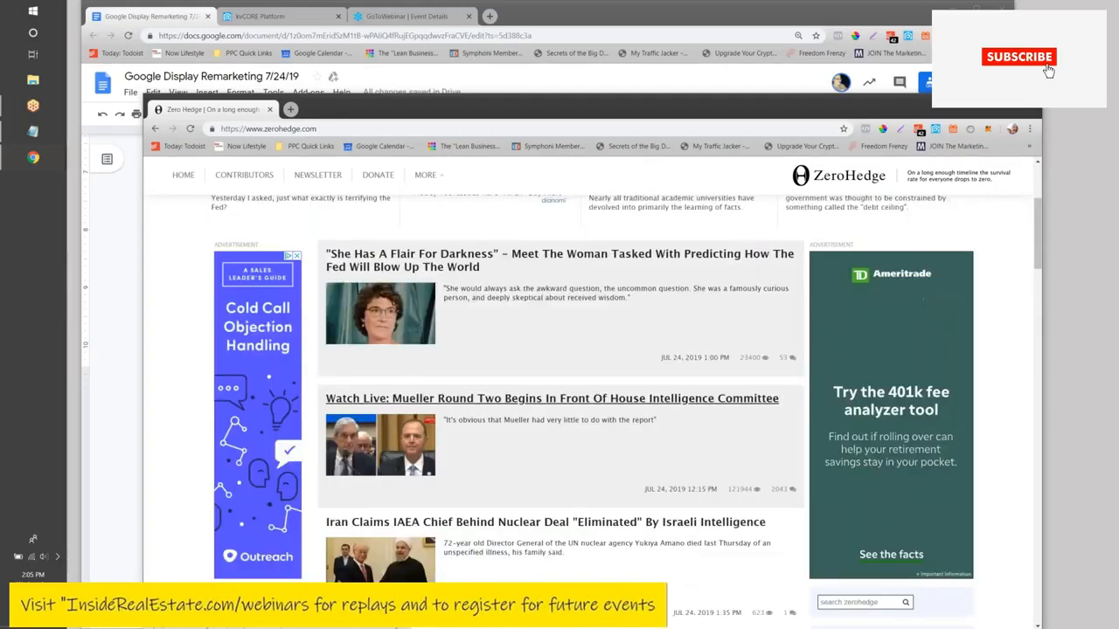
pyautogui.scroll(-10, 560, 394)
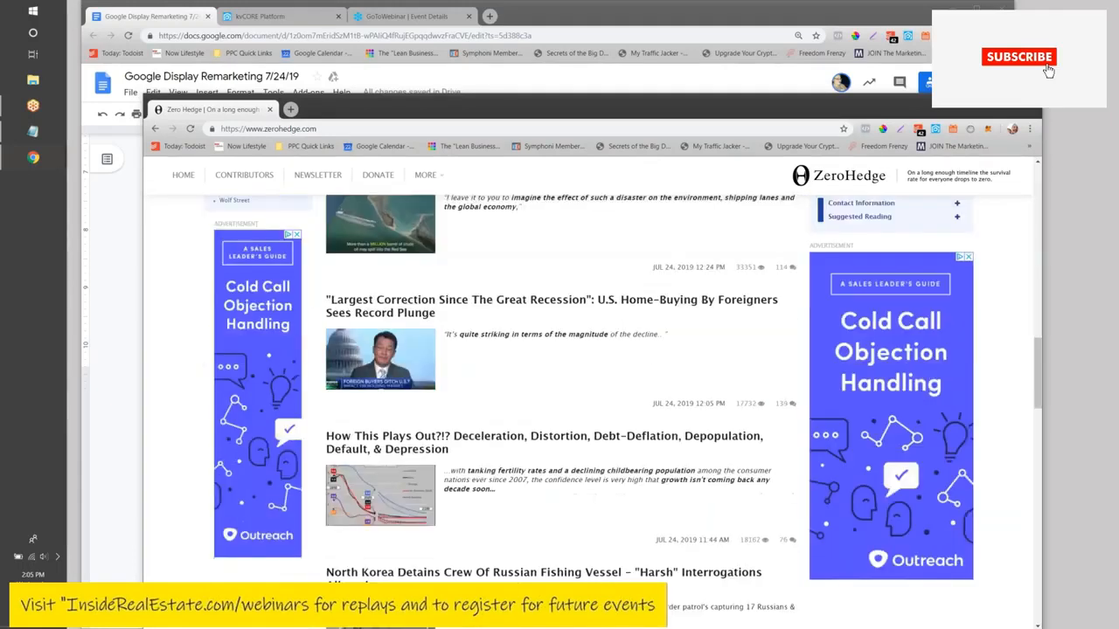
pyautogui.scroll(3, 797, 344)
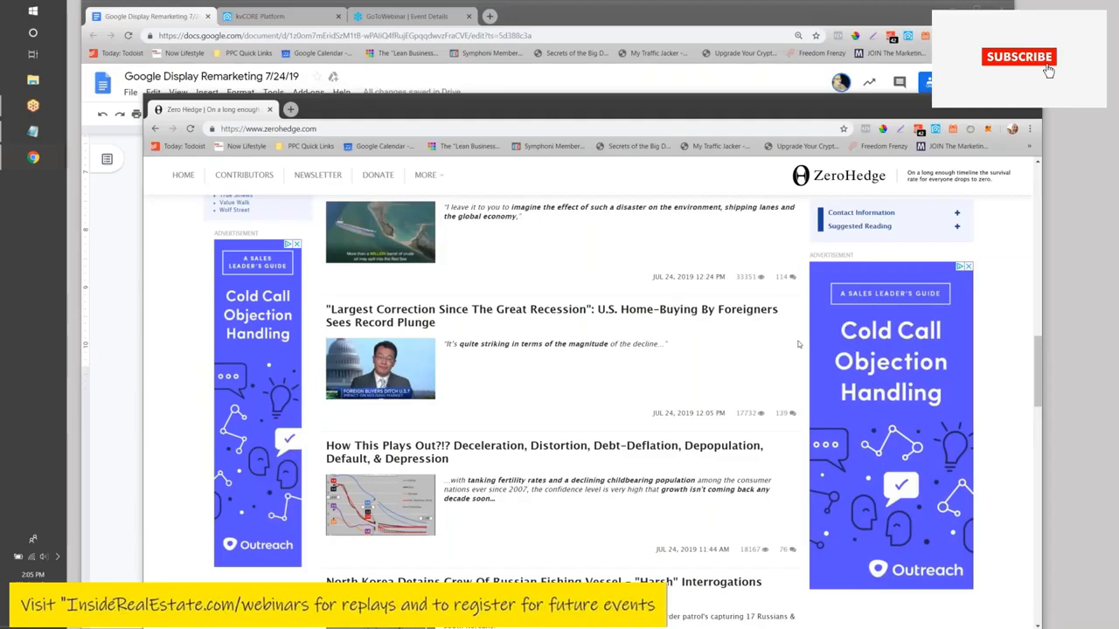
pyautogui.scroll(5, 798, 344)
pyautogui.moveTo(408, 114); pyautogui.dragTo(436, 115)
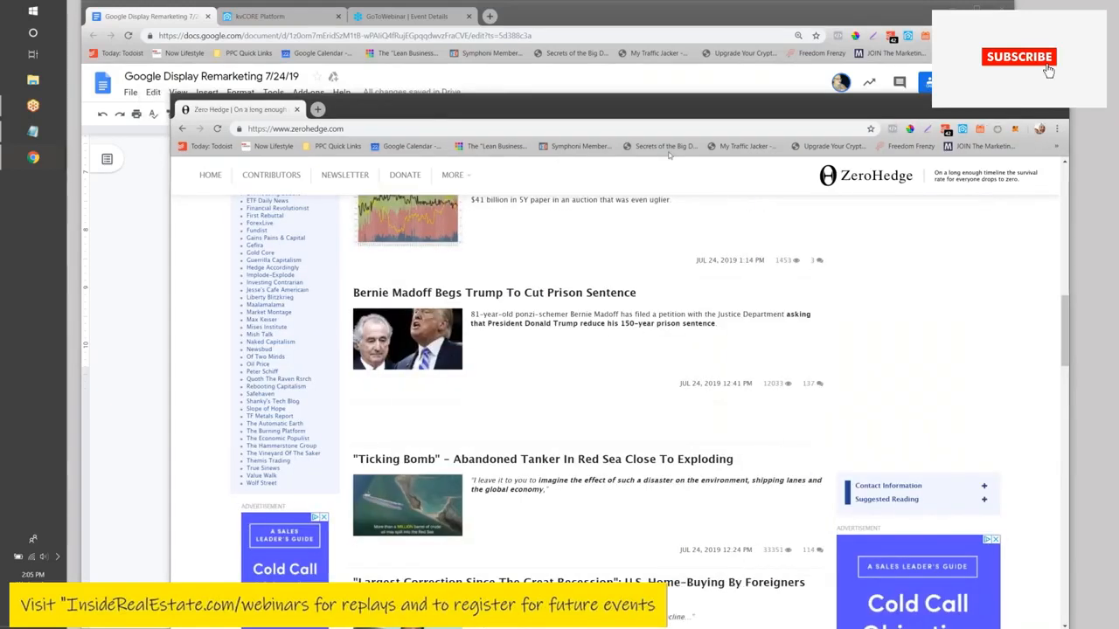
pyautogui.click(1055, 102)
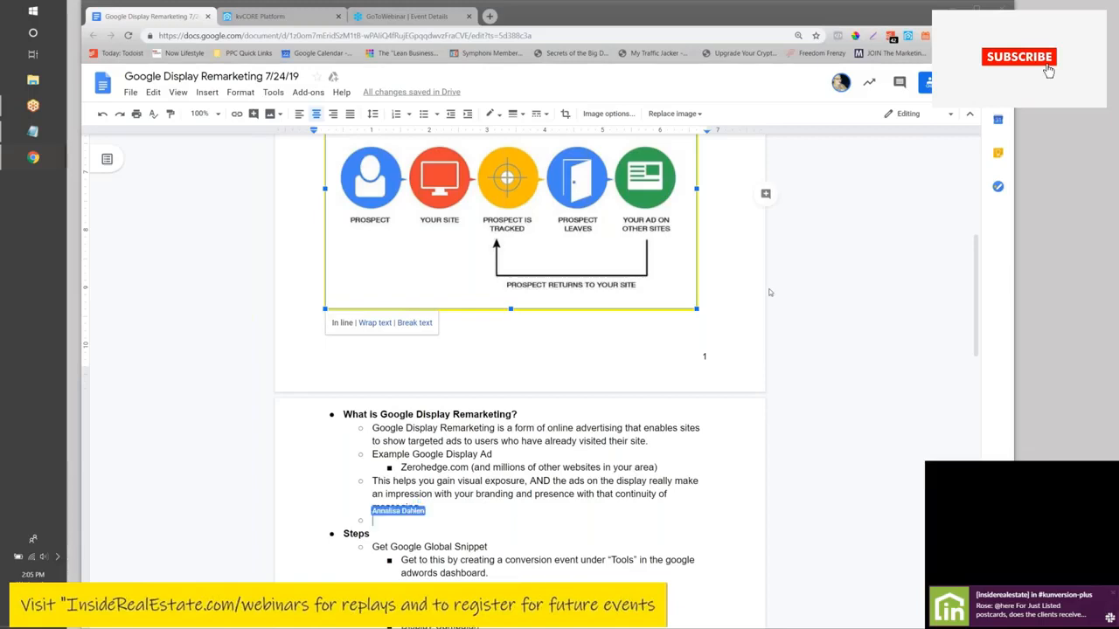
# - Scroll down through the remarketing notes in Google Docs
pyautogui.scroll(-3, 245, 273)
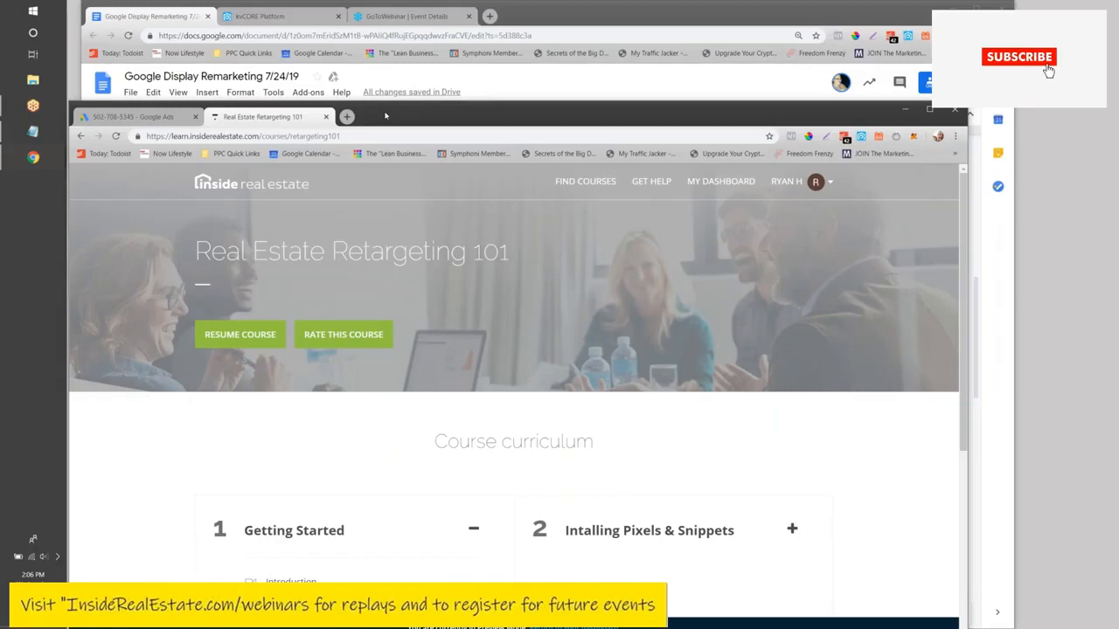
# - Switch to the Google Ads tab, raise its window, and scroll to the global site tag code
pyautogui.click(179, 118)
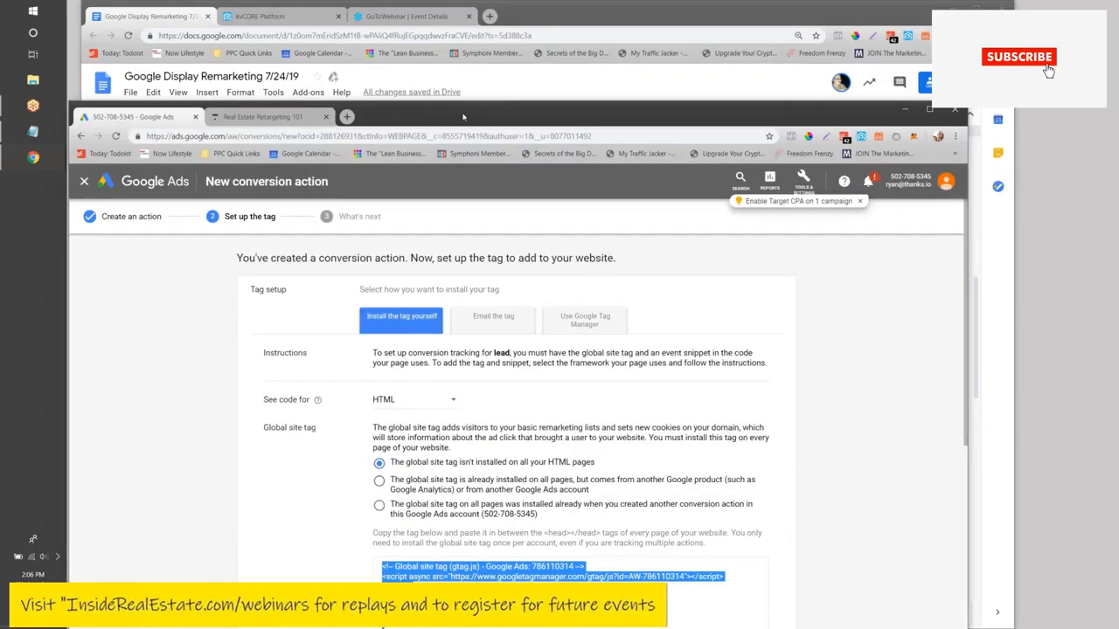
pyautogui.moveTo(463, 116); pyautogui.dragTo(464, 68)
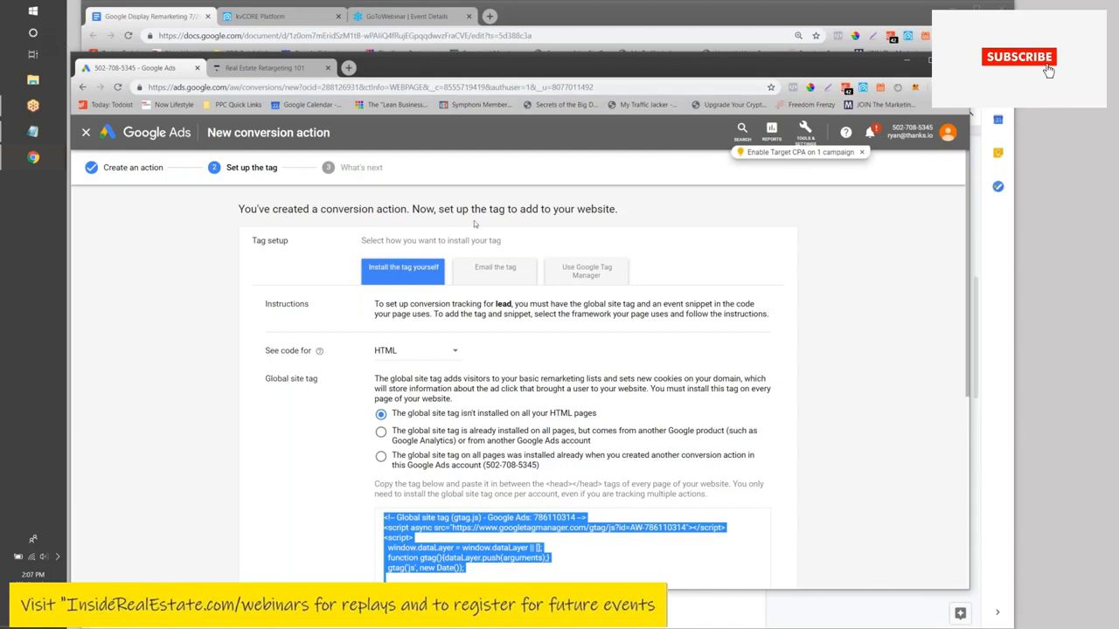
pyautogui.scroll(-1, 474, 220)
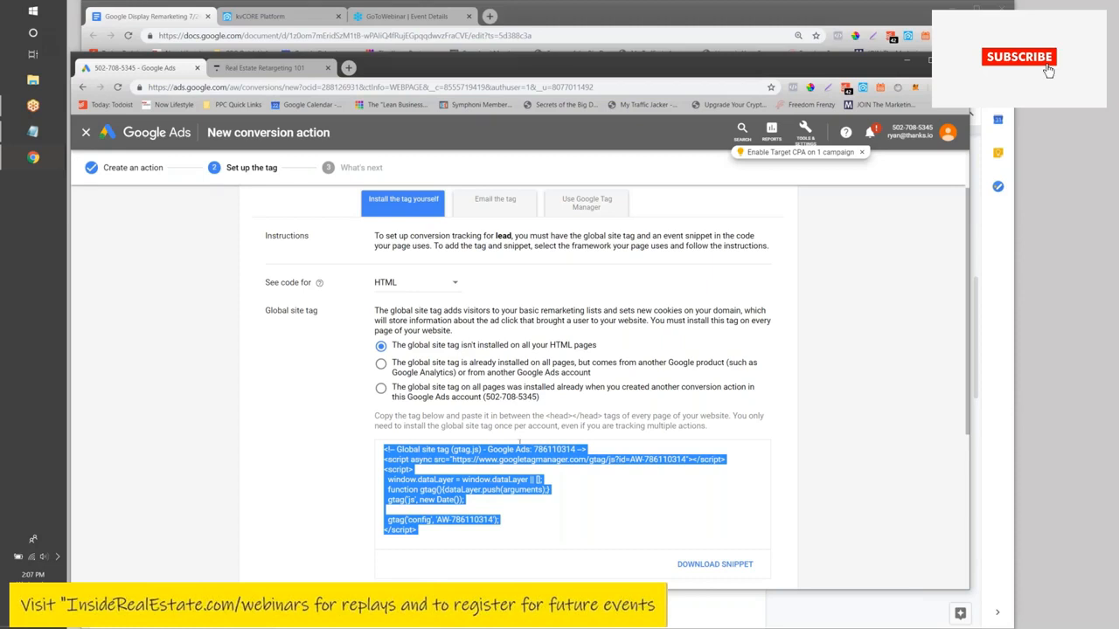
# - Go to Tools & Settings > Conversions and start a new conversion action
pyautogui.click(805, 135)
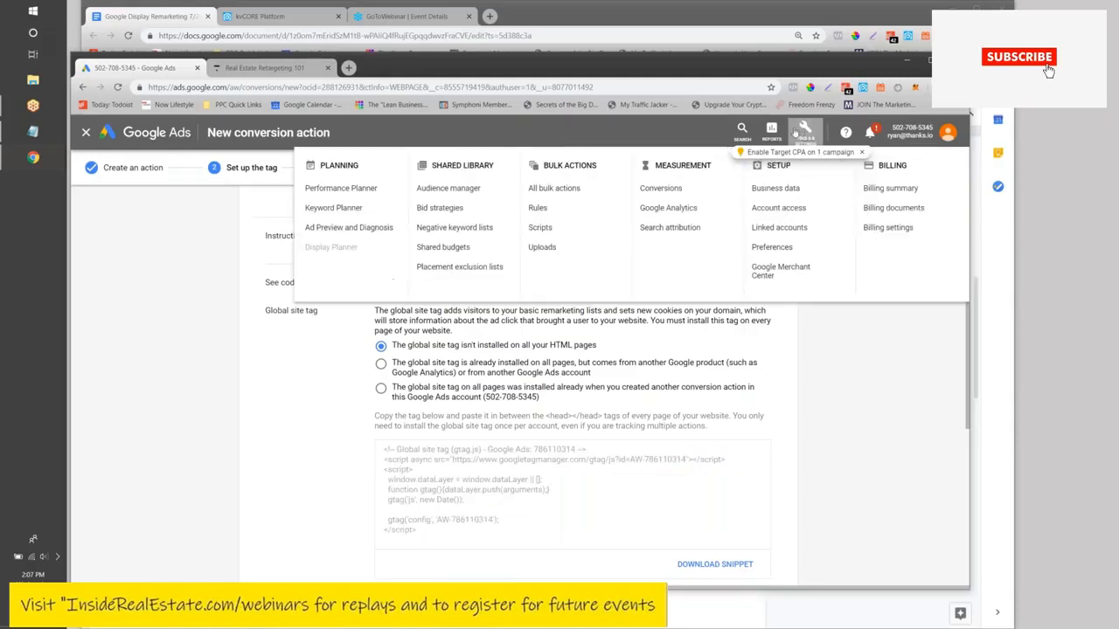
pyautogui.click(663, 187)
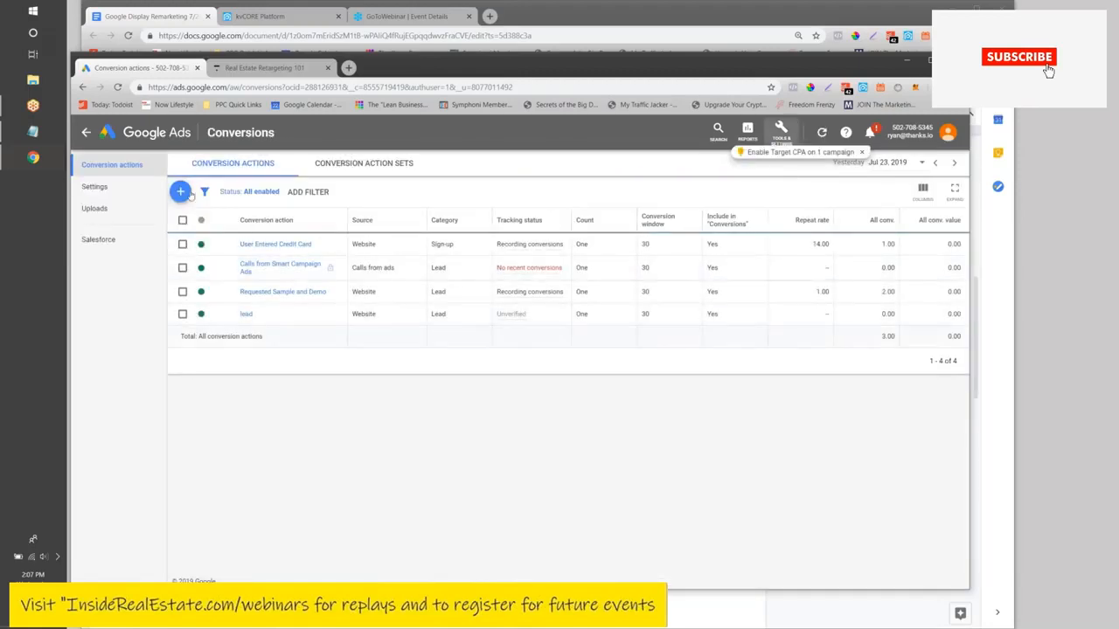
pyautogui.click(180, 191)
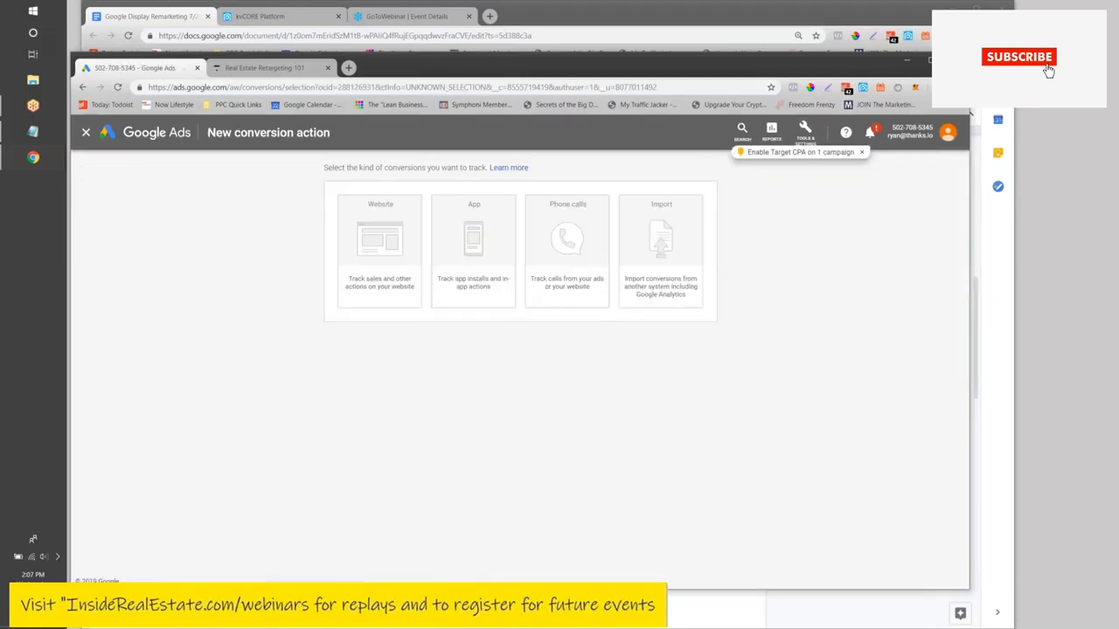
# - Set up a Website conversion in the Page View category named 'Page view'
pyautogui.click(357, 252)
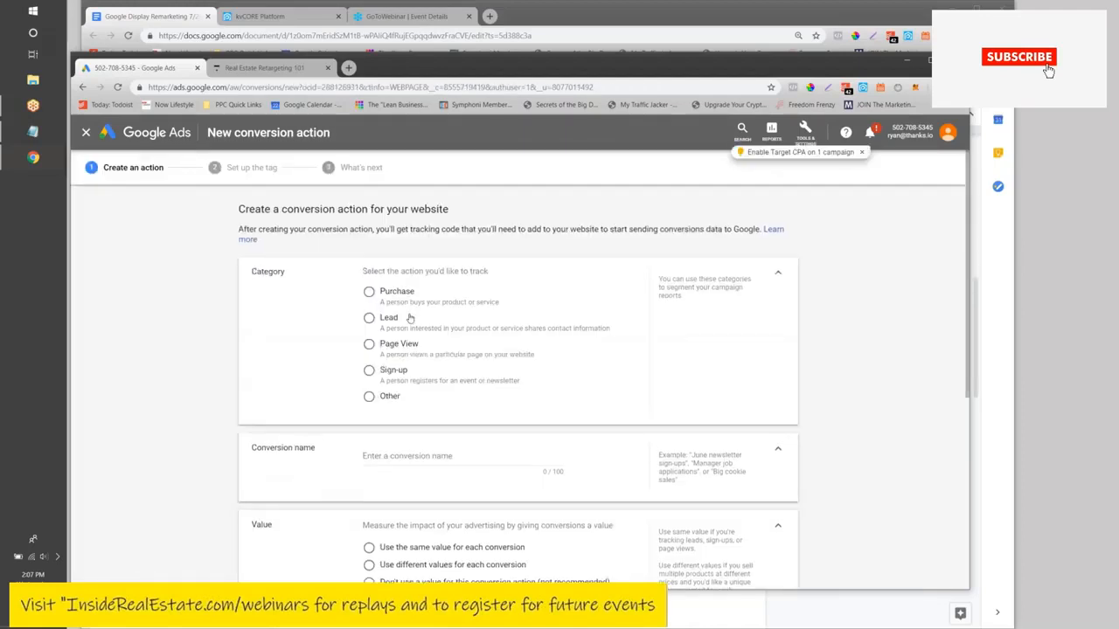
pyautogui.click(370, 345)
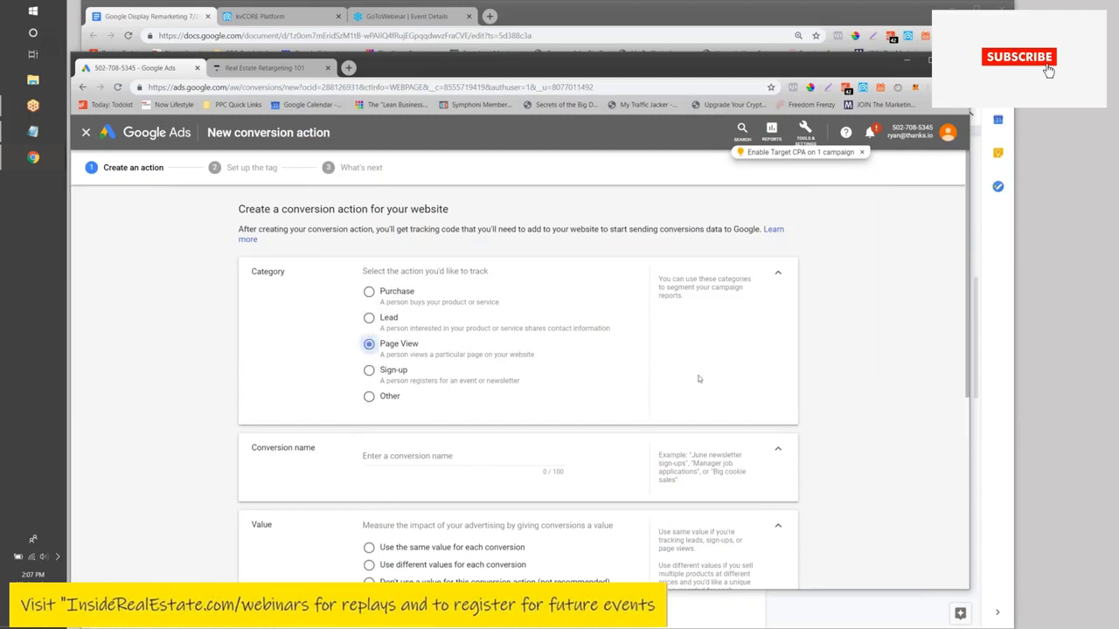
pyautogui.scroll(-3, 626, 341)
pyautogui.scroll(1, 626, 341)
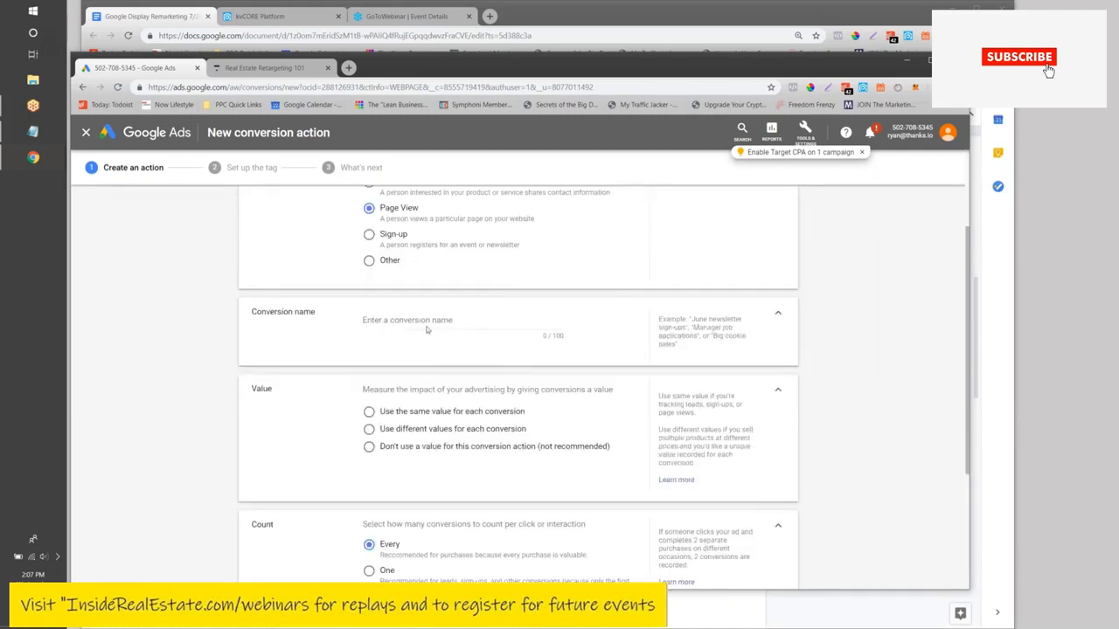
pyautogui.click(427, 330)
pyautogui.write('Page view')
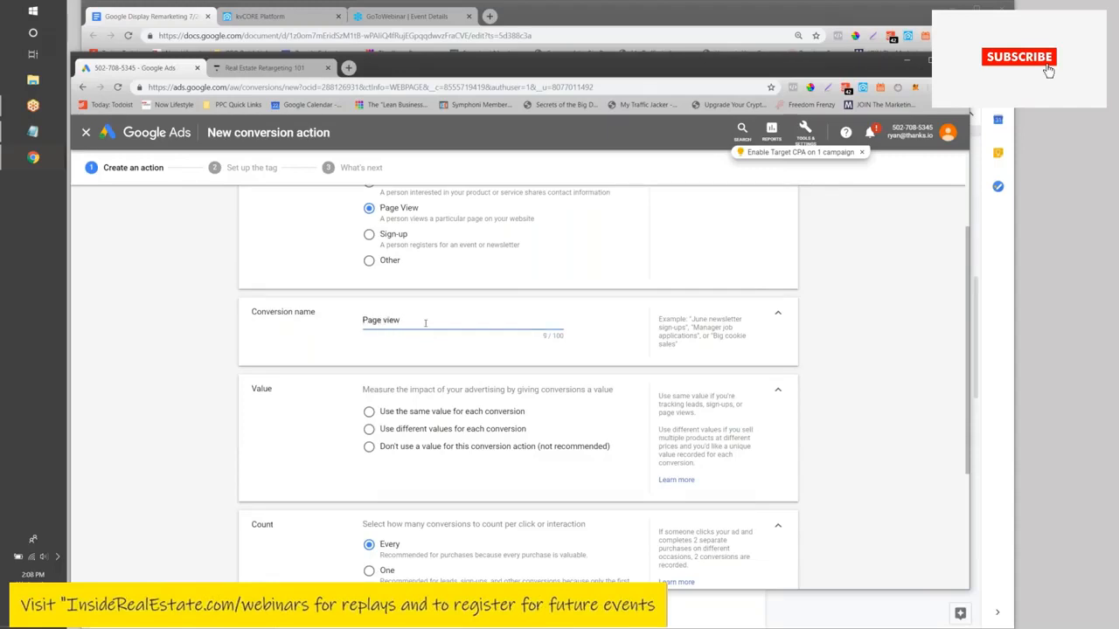
# - Choose 'Don't use a value', keep counting every conversion, and create the action
pyautogui.scroll(-3, 425, 324)
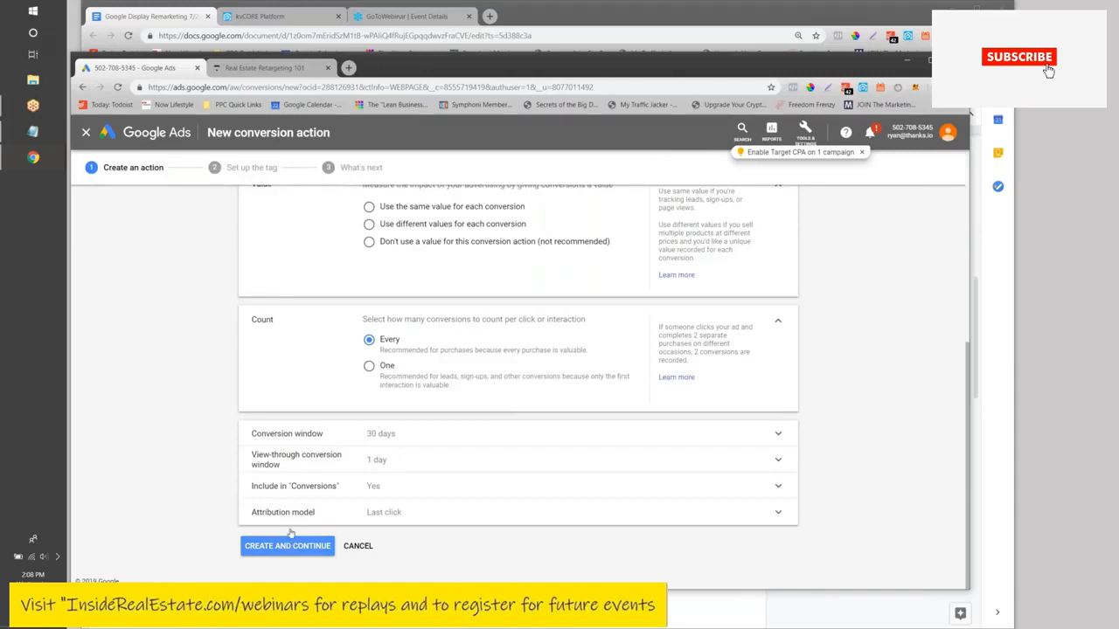
pyautogui.click(368, 241)
pyautogui.scroll(2, 368, 262)
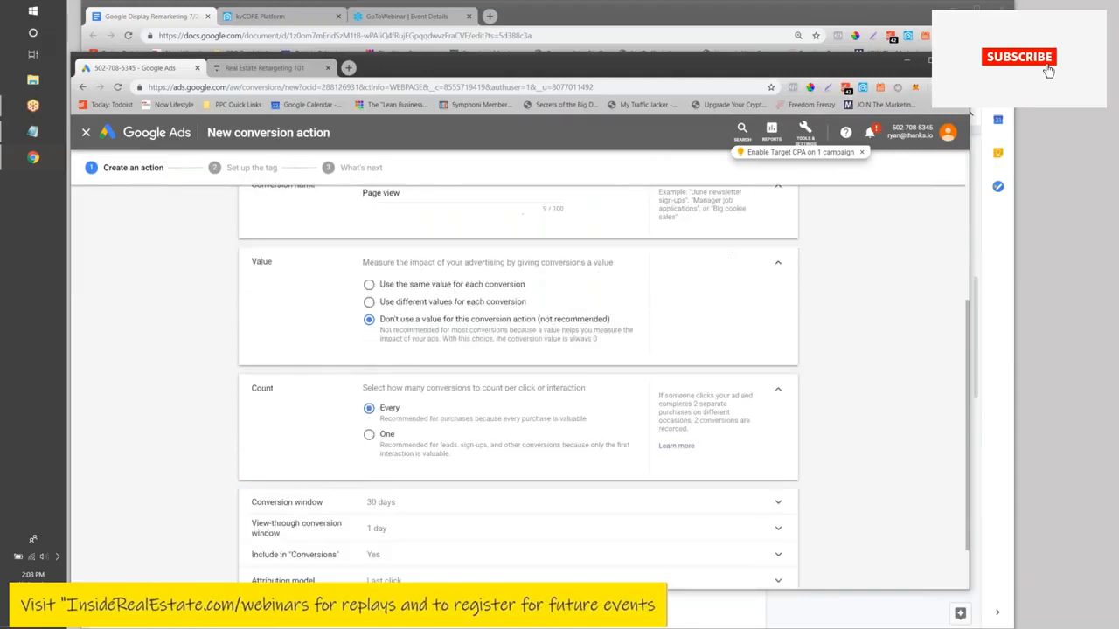
pyautogui.scroll(1, 367, 389)
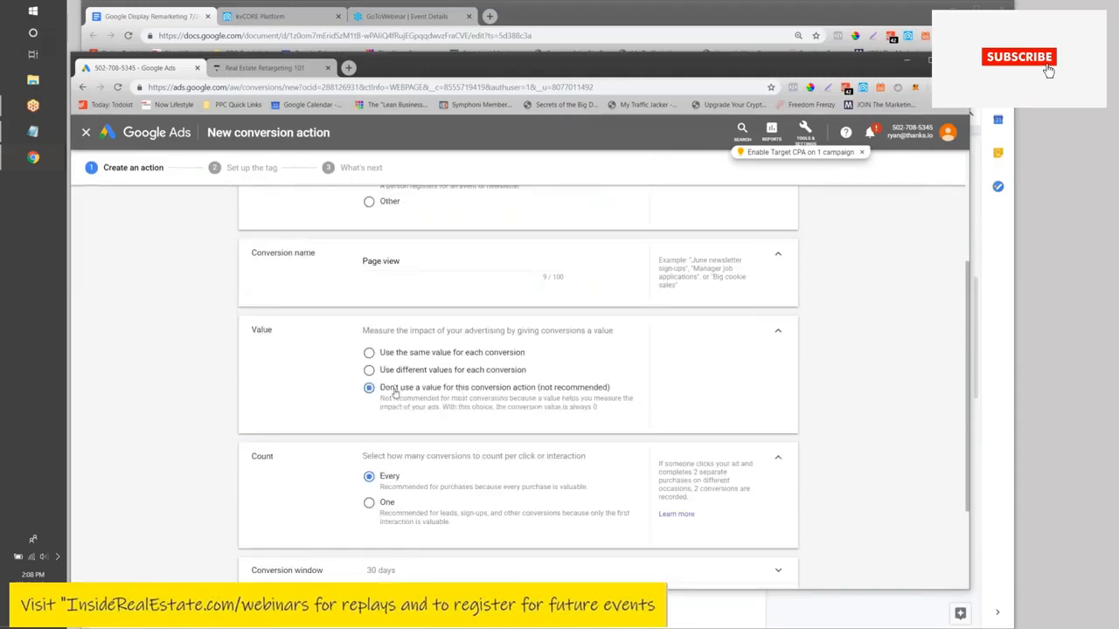
pyautogui.scroll(-2, 358, 393)
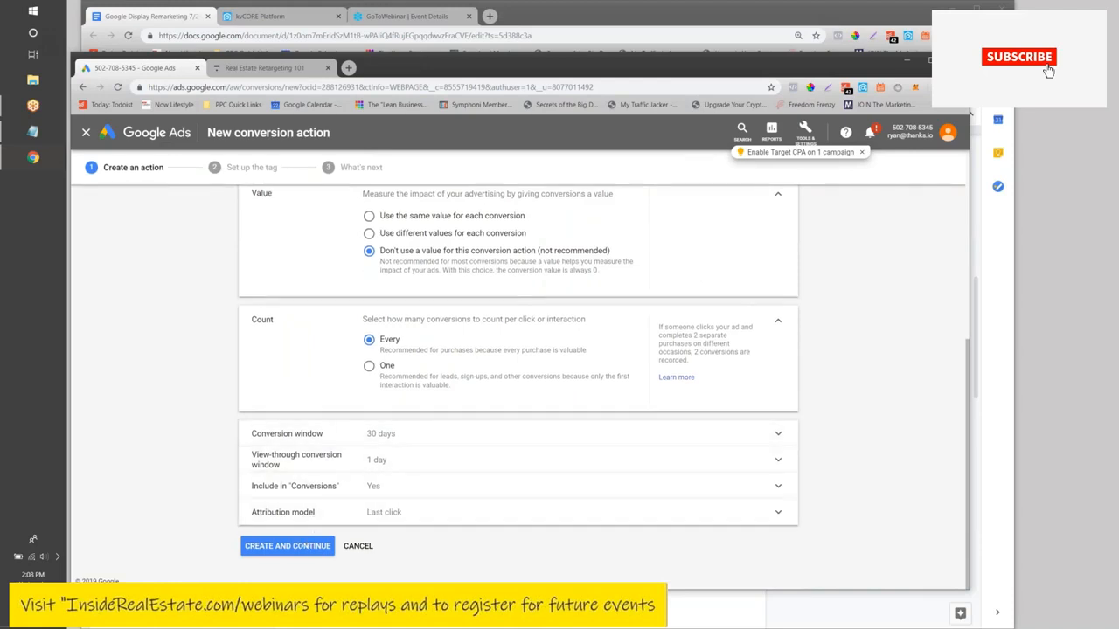
pyautogui.click(297, 547)
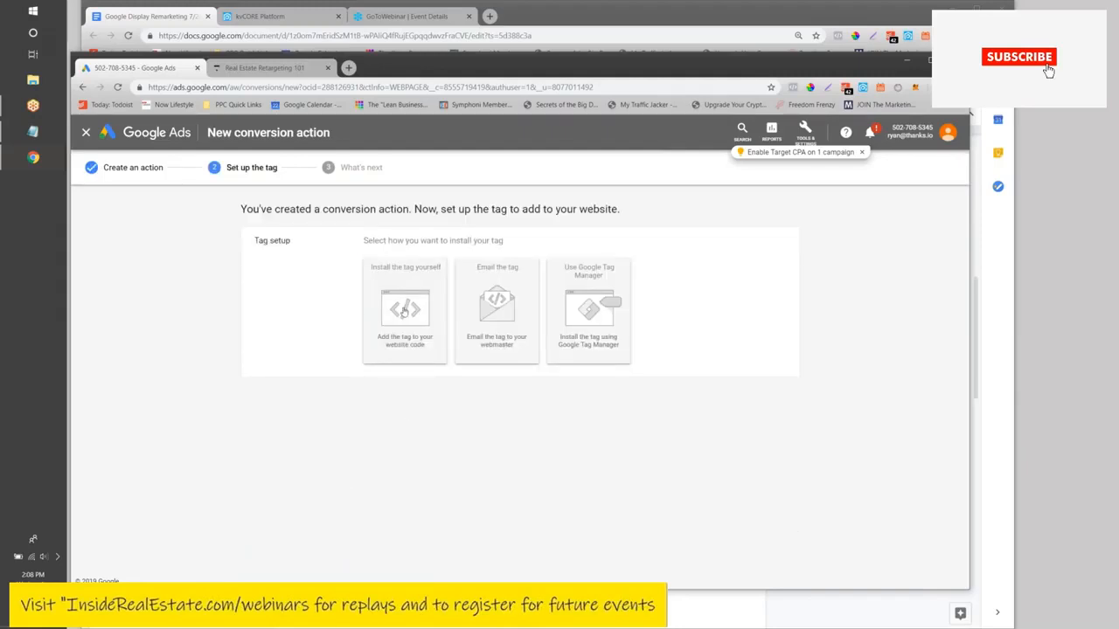
# - Choose to install the conversion tag yourself
pyautogui.click(404, 311)
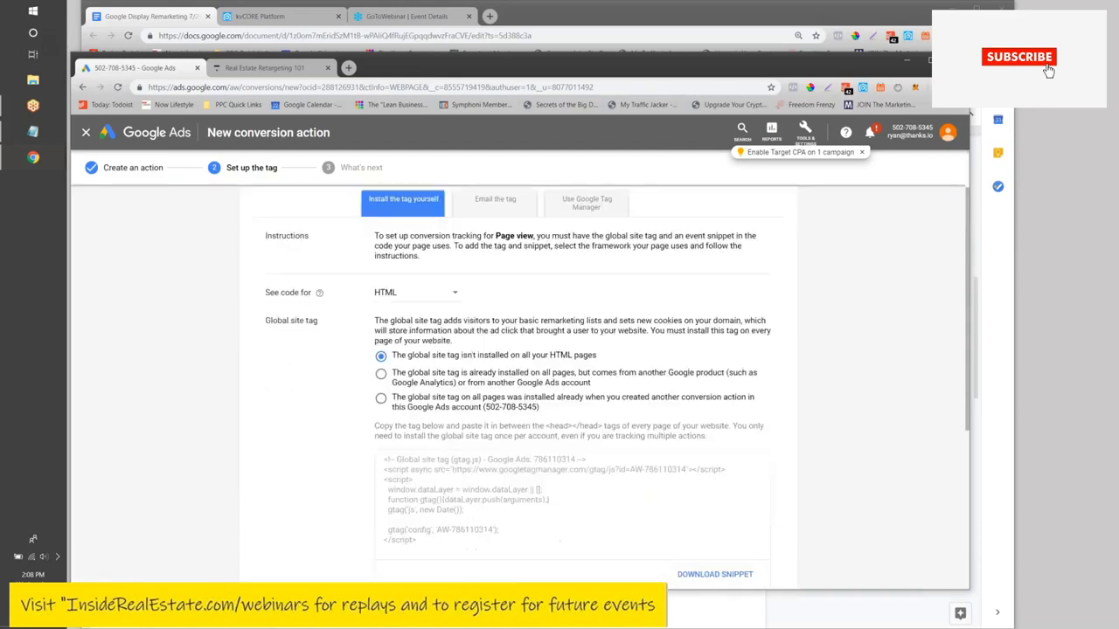
pyautogui.scroll(-1, 427, 293)
pyautogui.scroll(1, 413, 317)
# - Select and copy the global site tag code, then go to the kvCORE Platform tab
pyautogui.click(420, 481)
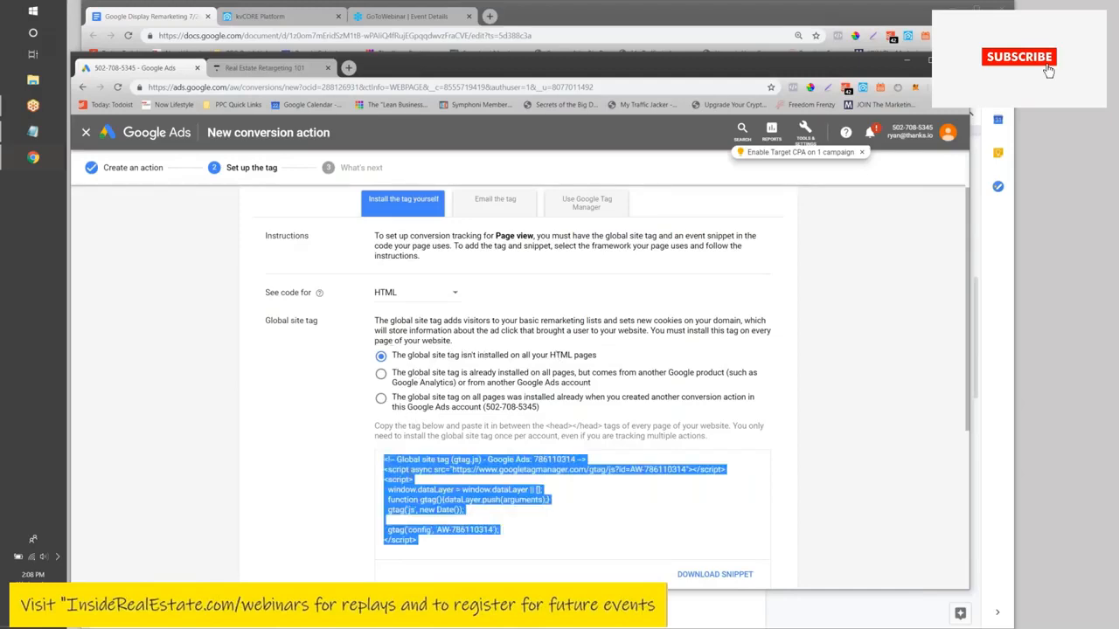
pyautogui.scroll(-3, 278, 434)
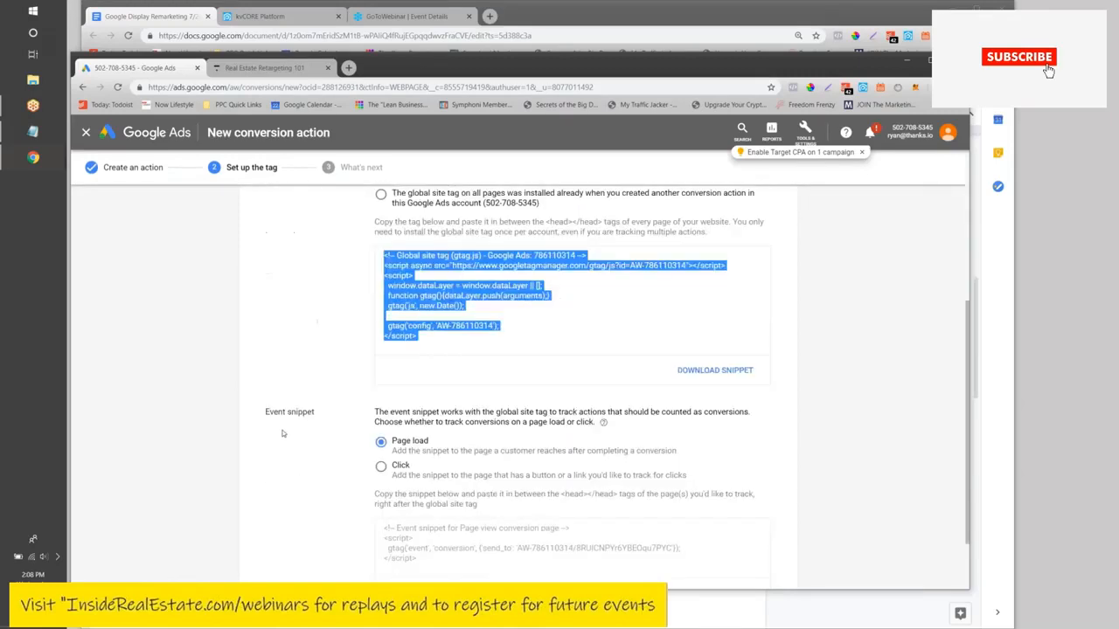
pyautogui.click(434, 458)
pyautogui.scroll(2, 464, 435)
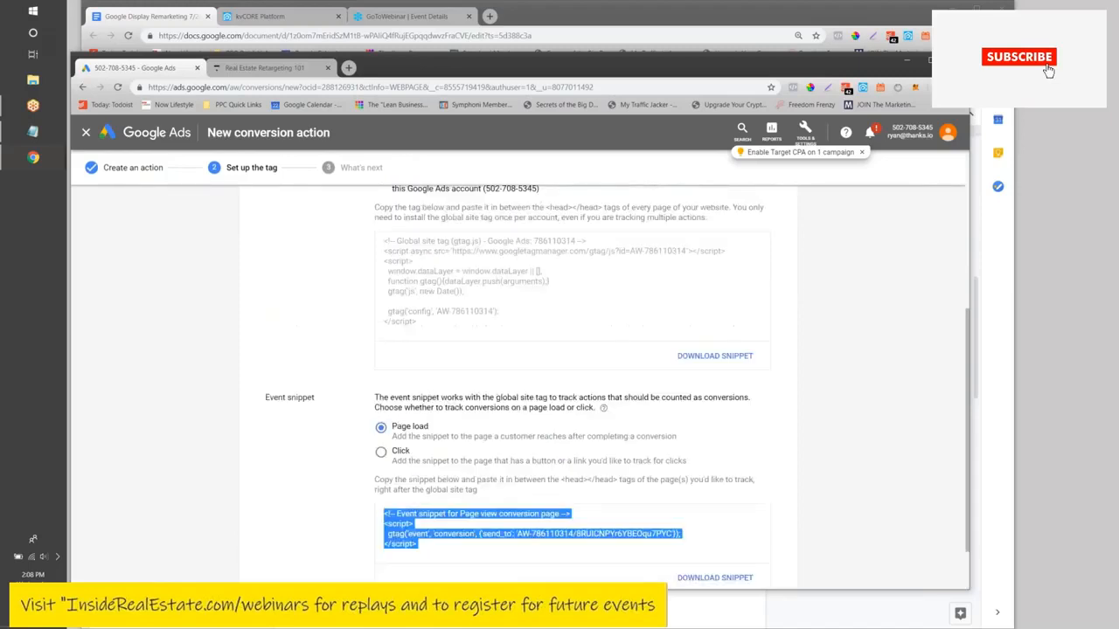
pyautogui.click(463, 435)
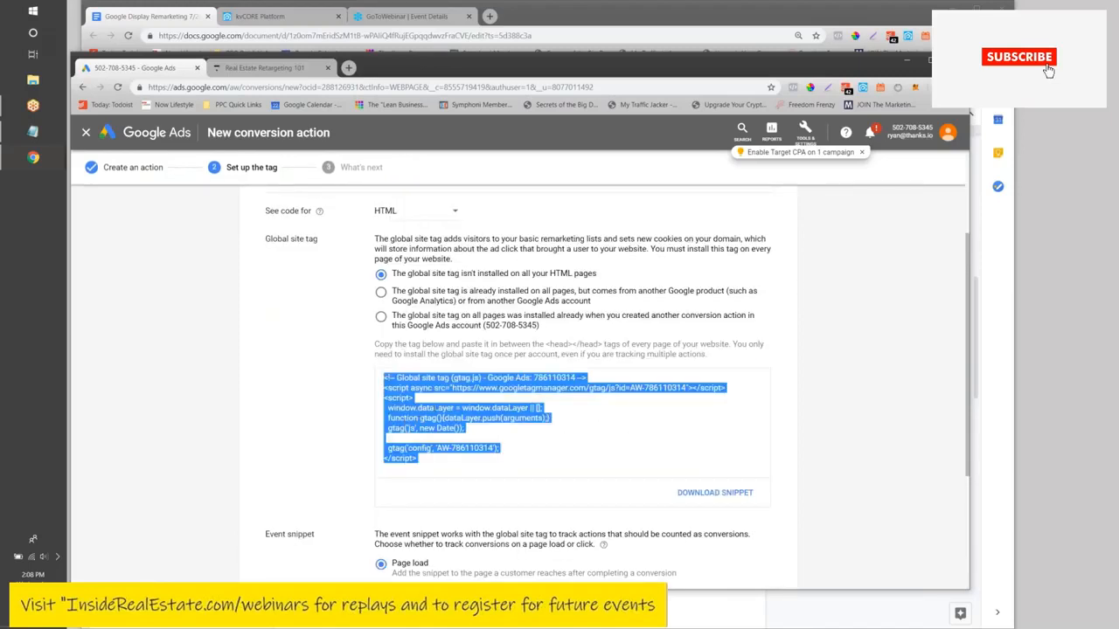
pyautogui.click(436, 408)
pyautogui.click(436, 408)
pyautogui.click(434, 456)
pyautogui.click(434, 456)
pyautogui.rightClick(433, 429)
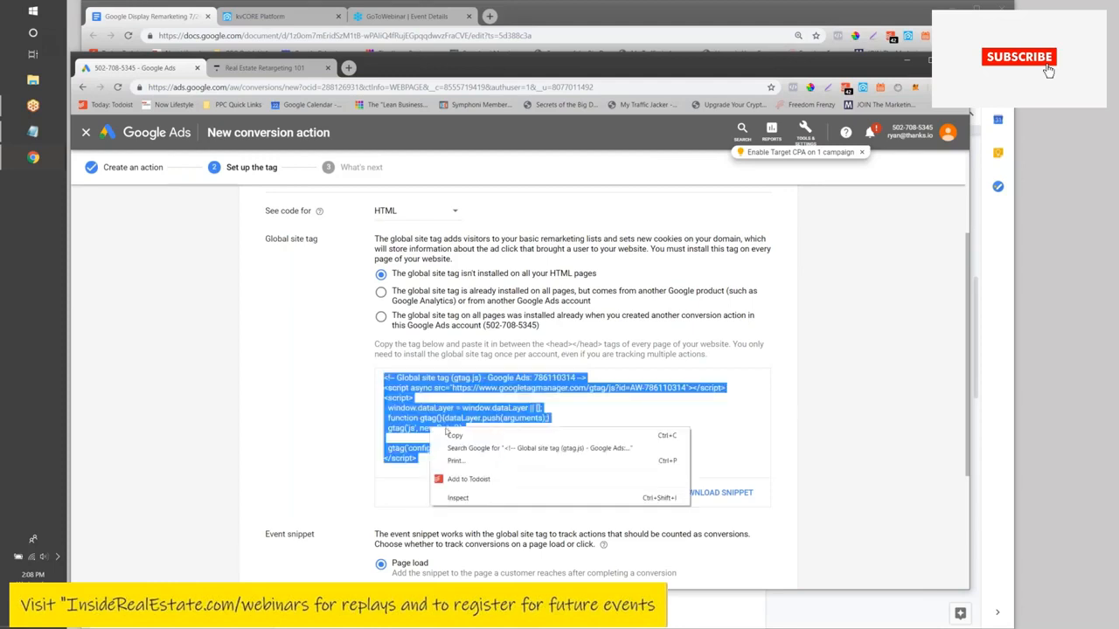
pyautogui.click(450, 435)
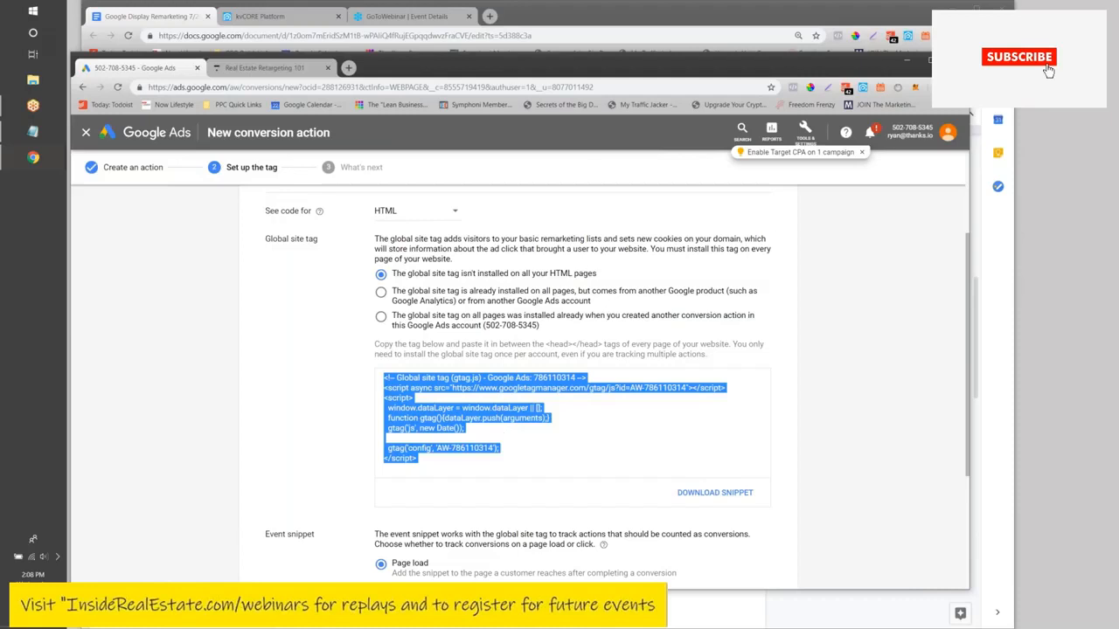
pyautogui.click(300, 20)
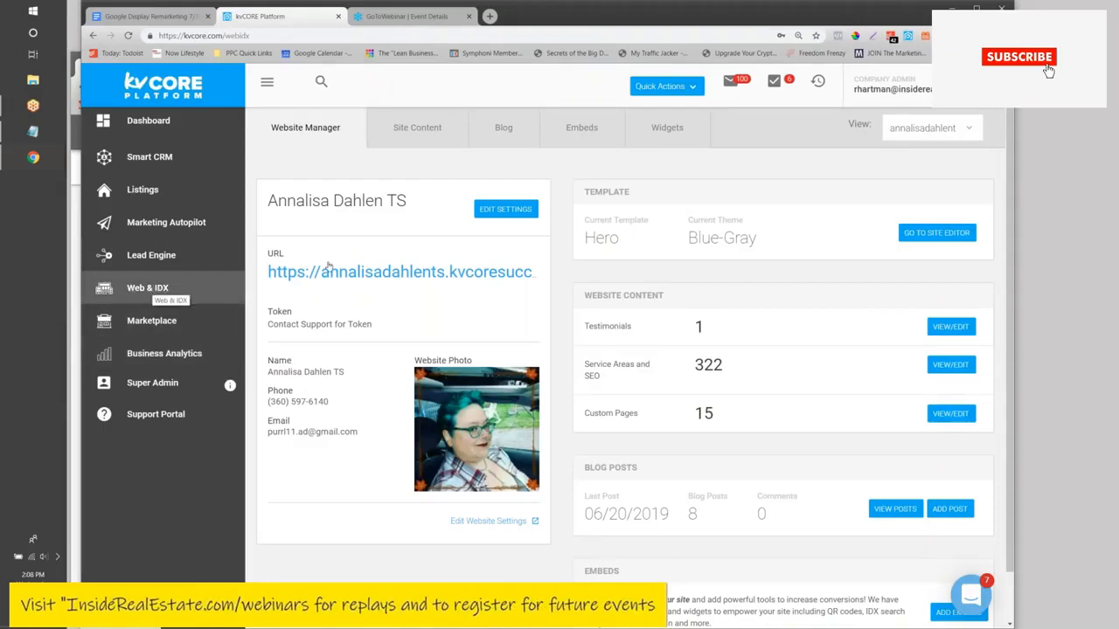
# - Pick the account owner's own website from the Website Manager's View list and review it
pyautogui.click(927, 133)
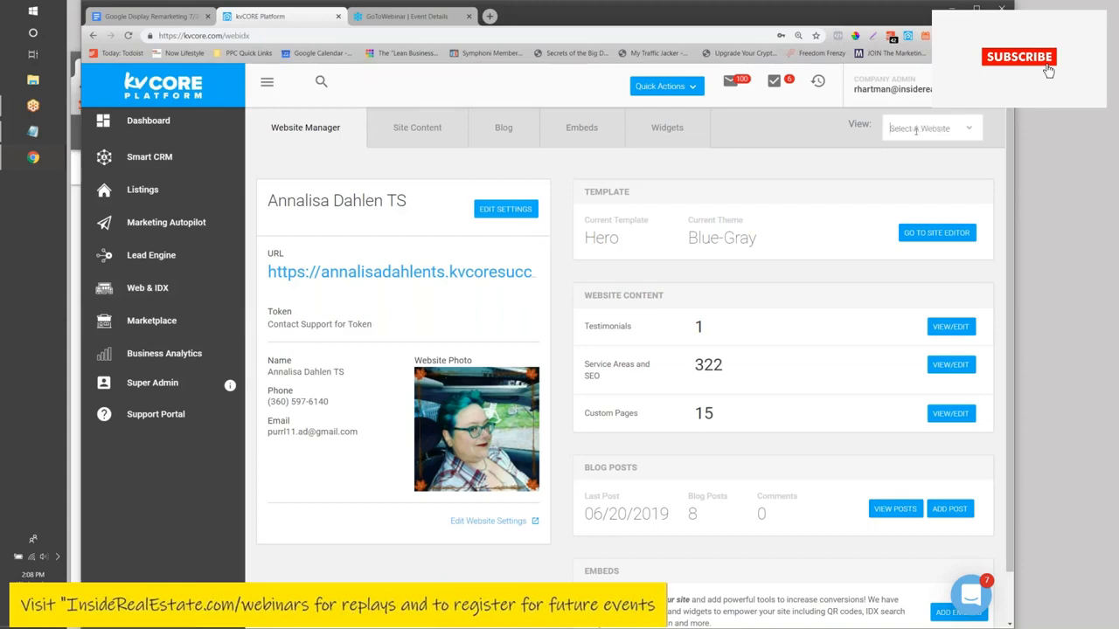
pyautogui.scroll(-5, 918, 201)
pyautogui.scroll(-1, 912, 205)
pyautogui.click(906, 247)
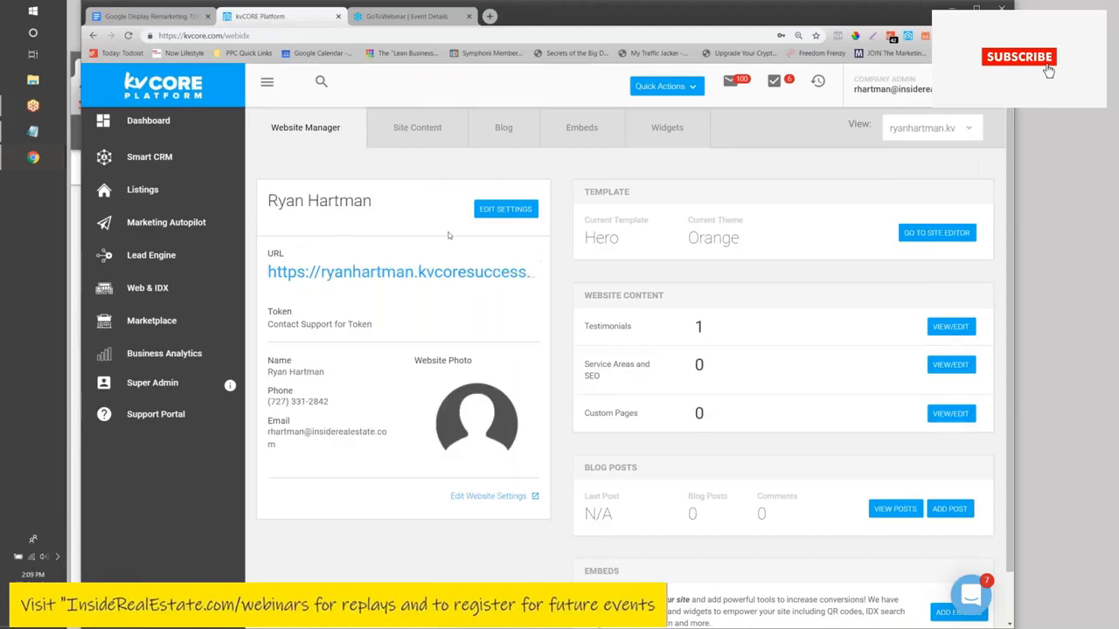
pyautogui.scroll(-1, 538, 257)
pyautogui.scroll(1, 635, 368)
pyautogui.moveTo(551, 26); pyautogui.dragTo(524, 50)
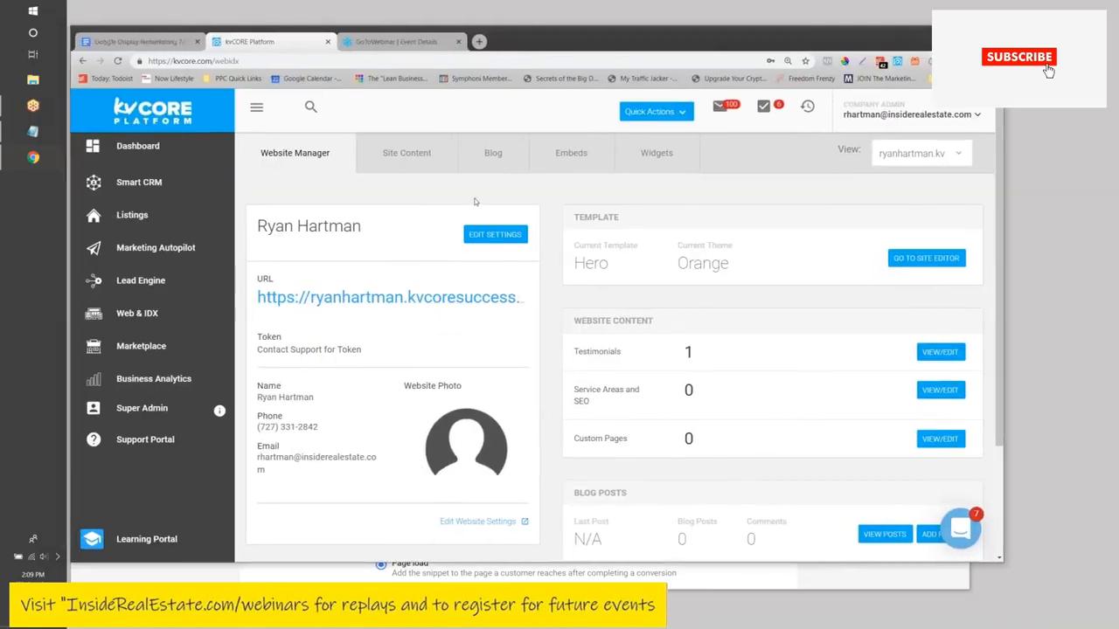
pyautogui.scroll(-3, 542, 201)
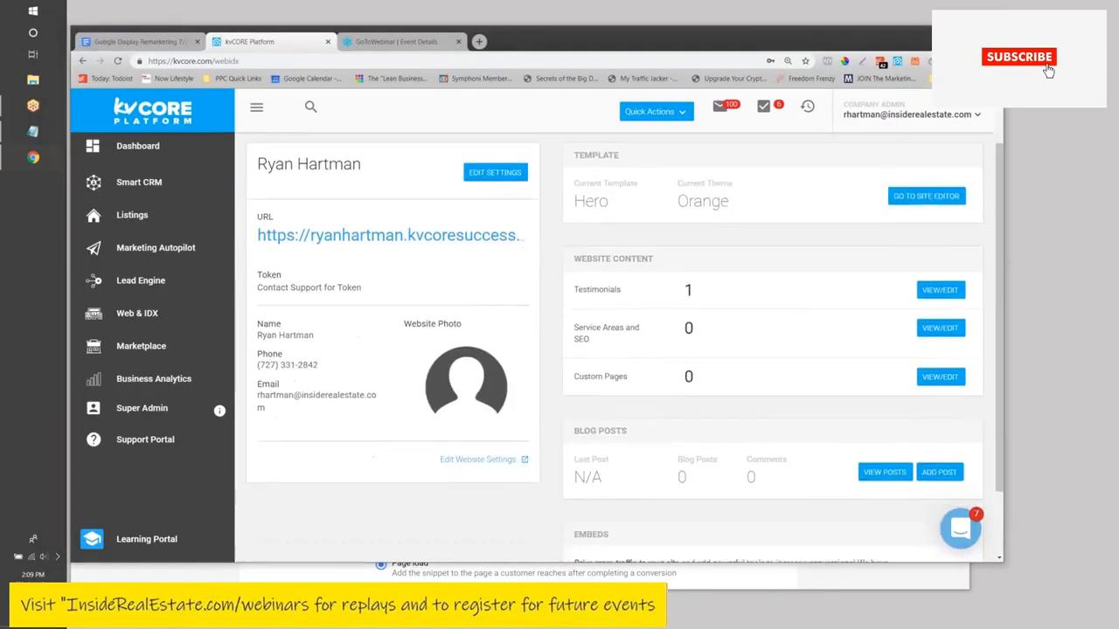
pyautogui.scroll(3, 515, 234)
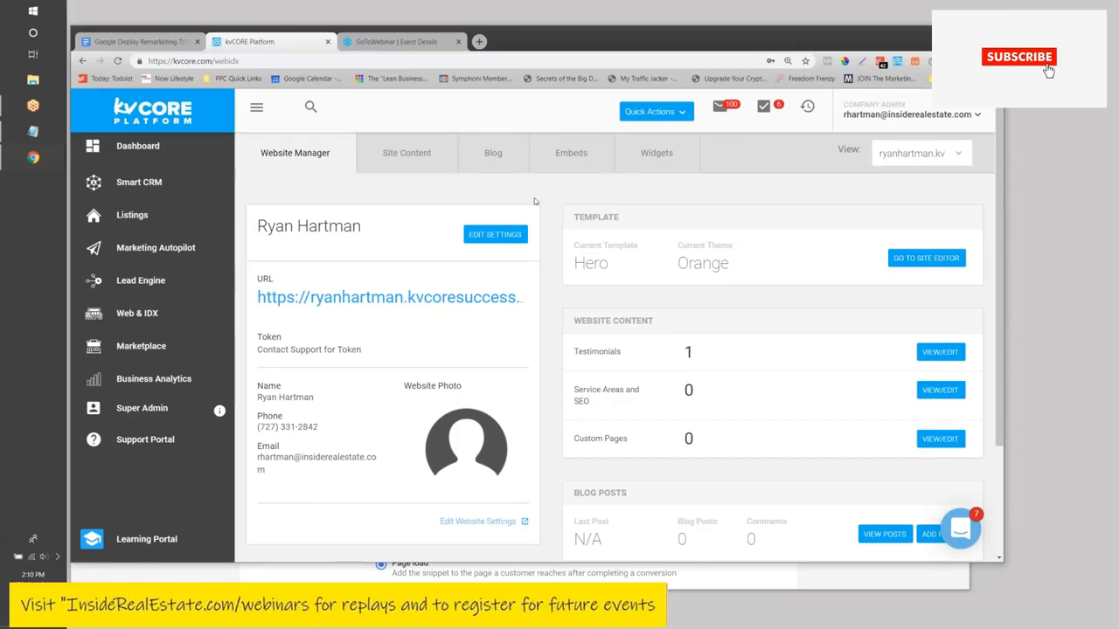
pyautogui.scroll(-2, 563, 225)
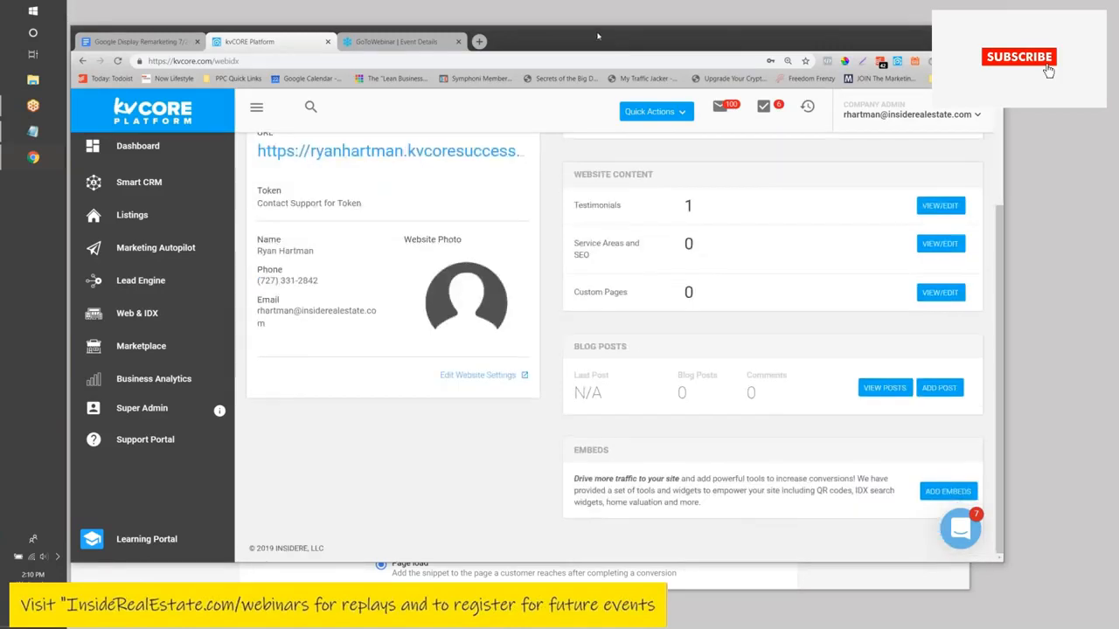
pyautogui.scroll(2, 715, 377)
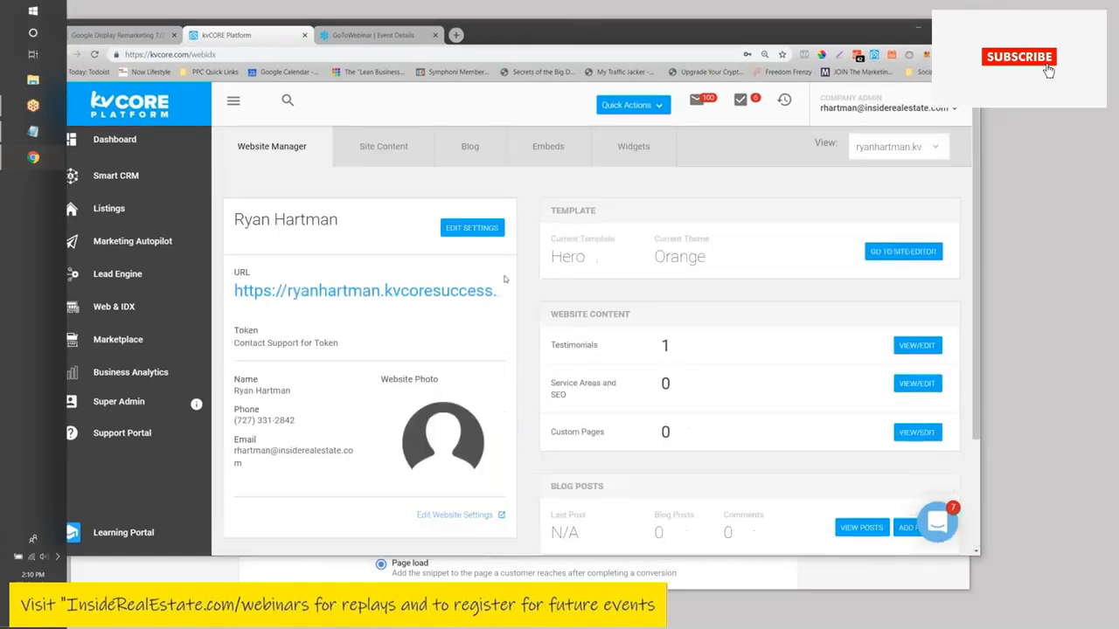
# - Open the website's settings and scroll down to the code snippet fields
pyautogui.click(463, 231)
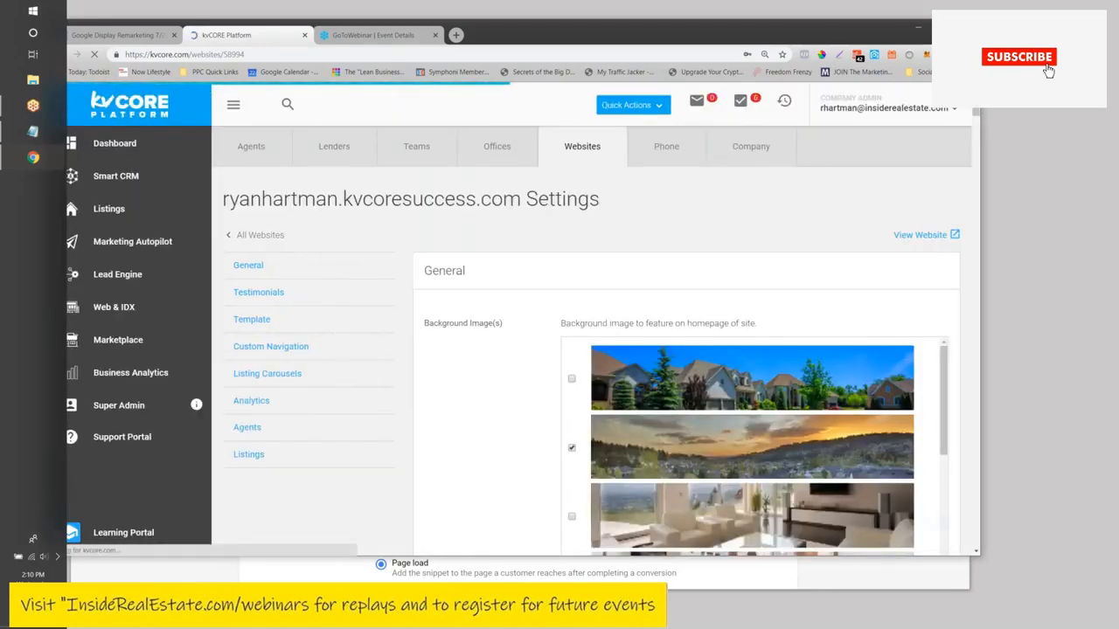
pyautogui.scroll(-4, 520, 267)
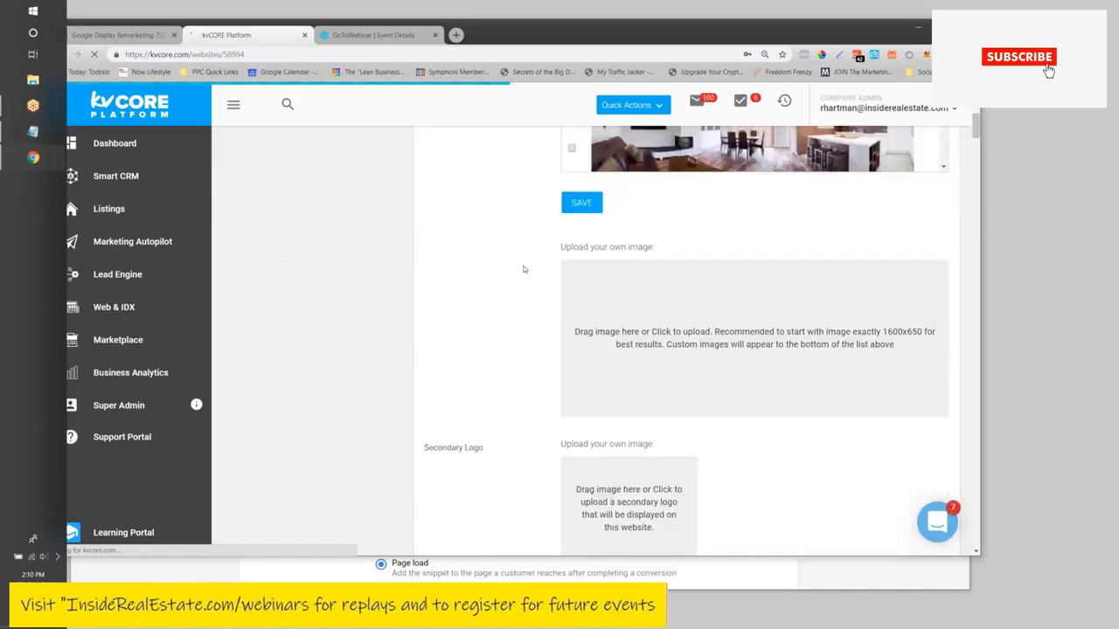
pyautogui.scroll(-15, 524, 270)
pyautogui.scroll(-7, 513, 190)
pyautogui.scroll(3, 503, 211)
pyautogui.scroll(3, 504, 211)
pyautogui.scroll(-3, 503, 208)
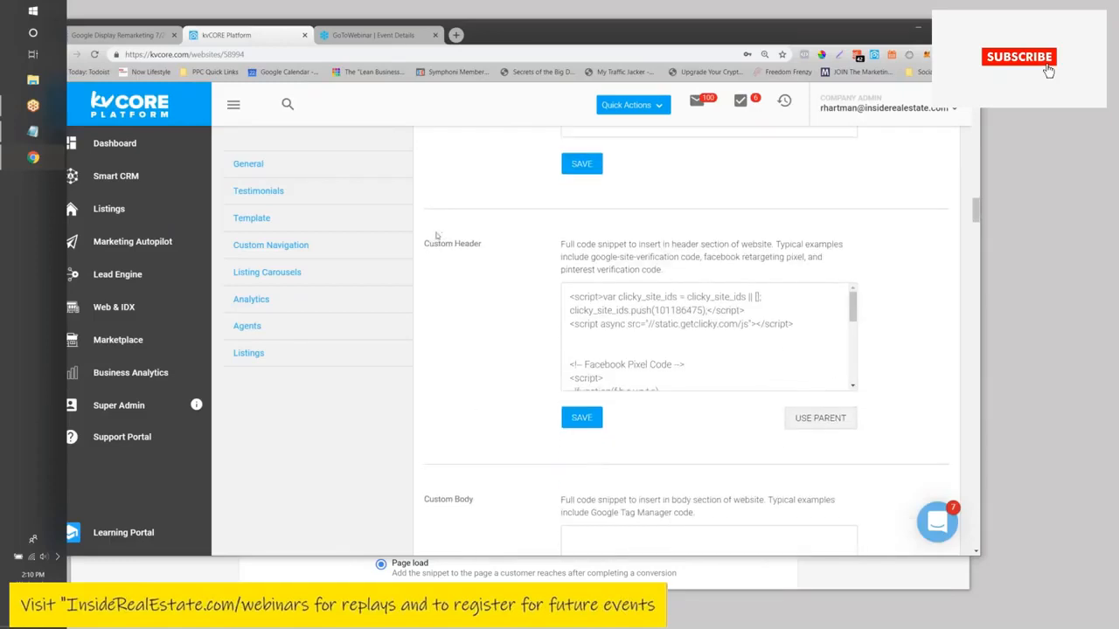
pyautogui.moveTo(424, 244); pyautogui.dragTo(484, 252)
pyautogui.scroll(-3, 463, 289)
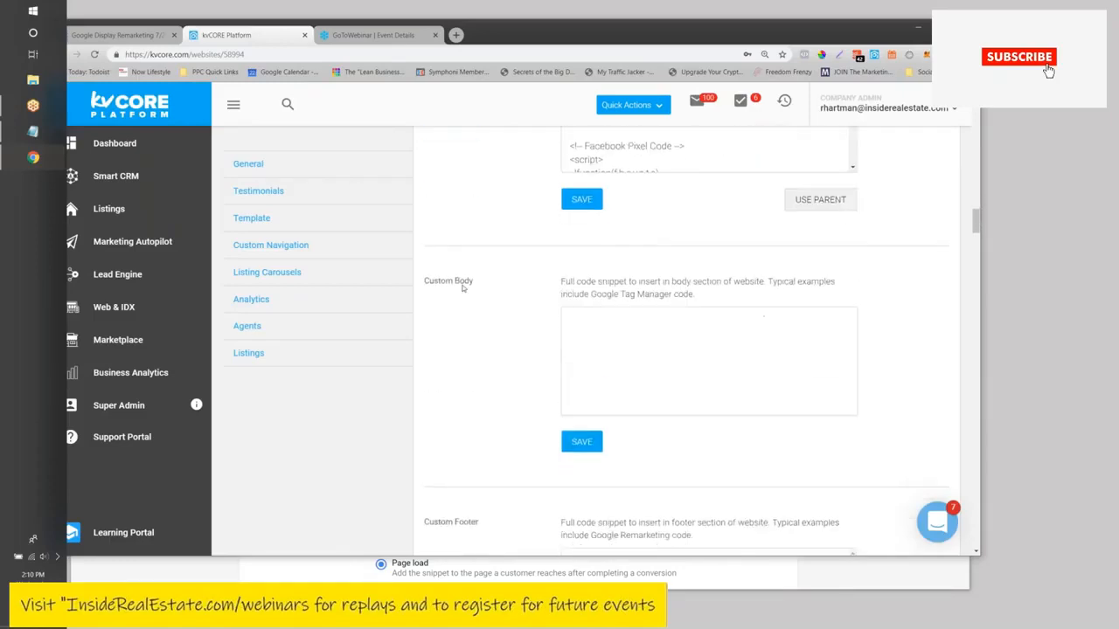
pyautogui.moveTo(437, 286); pyautogui.dragTo(479, 287)
pyautogui.scroll(-2, 479, 288)
pyautogui.click(471, 425)
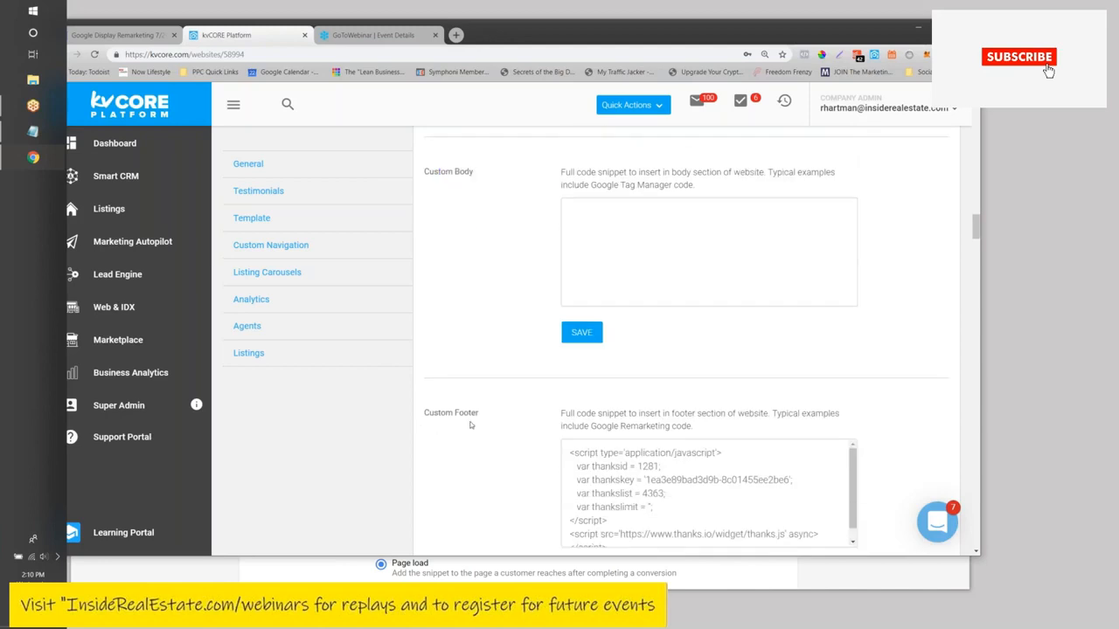
pyautogui.scroll(-5, 495, 354)
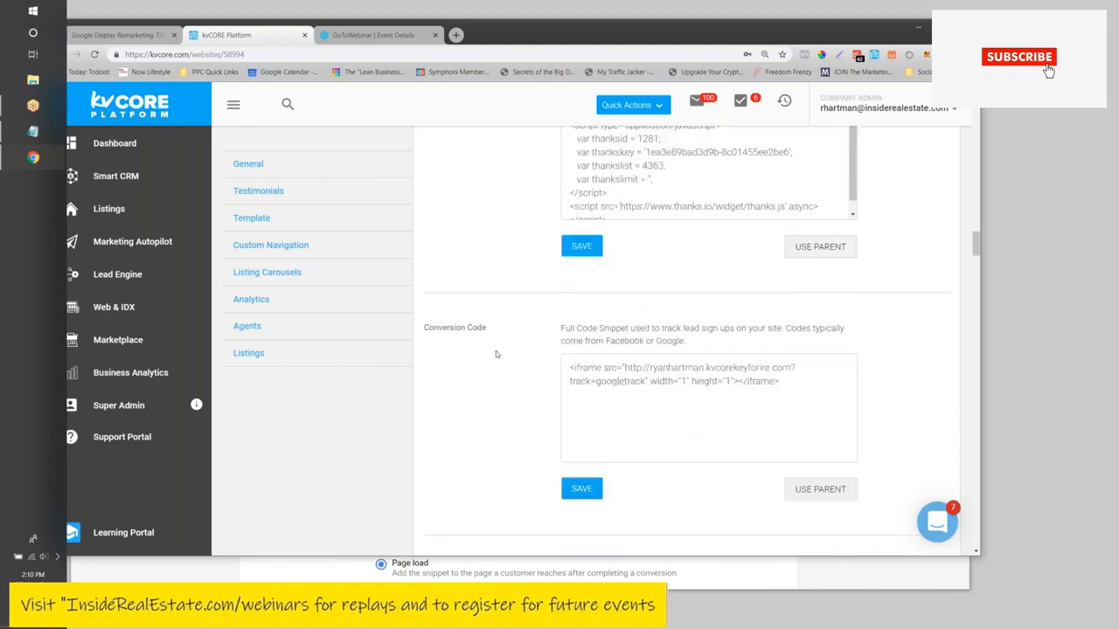
# - Select the old iframe snippet in the Conversion Code box and delete it
pyautogui.moveTo(424, 328); pyautogui.dragTo(507, 335)
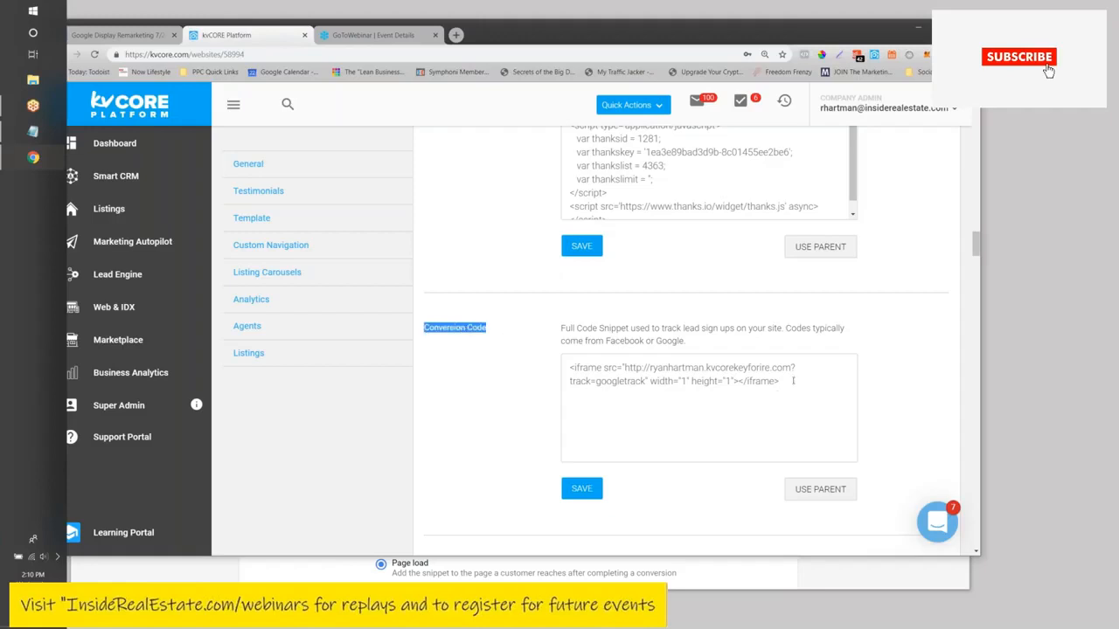
pyautogui.moveTo(793, 381); pyautogui.dragTo(528, 359)
pyautogui.press('BackSpace')
pyautogui.scroll(1, 528, 358)
pyautogui.scroll(10, 528, 358)
pyautogui.scroll(-2, 528, 358)
pyautogui.scroll(-5, 620, 405)
pyautogui.scroll(-2, 665, 430)
pyautogui.scroll(4, 665, 430)
pyautogui.scroll(-2, 665, 430)
pyautogui.scroll(-5, 664, 430)
# - Paste the Google global site tag below the Facebook pixel code in Custom Header and save
pyautogui.click(717, 432)
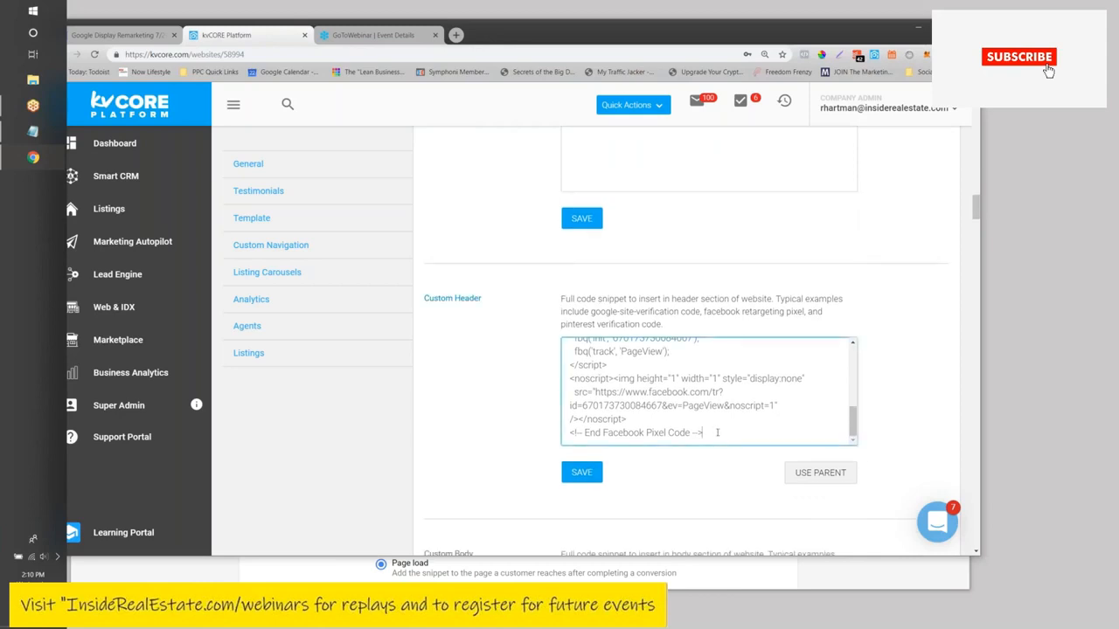
pyautogui.press('Return')
pyautogui.press('Return')
pyautogui.write("<script>   window.dataLayer = window.dataLayer || [];   function gtag(){dataLayer.push(arguments);}   gtag('js', new Date());    gtag('config', 'AW-786110314'); </script>")
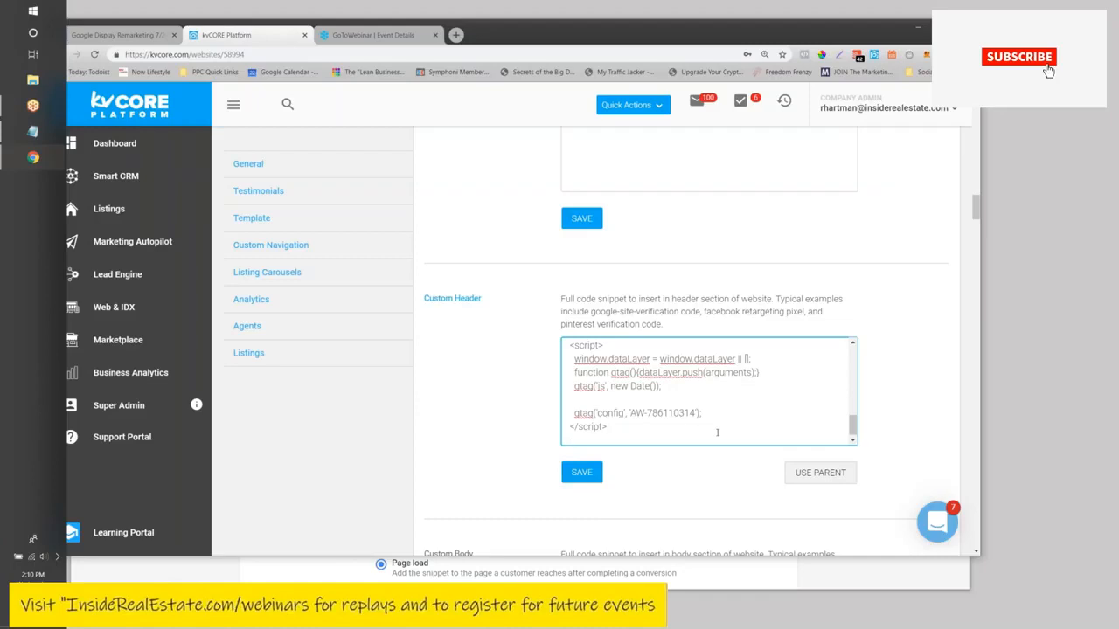
pyautogui.click(598, 472)
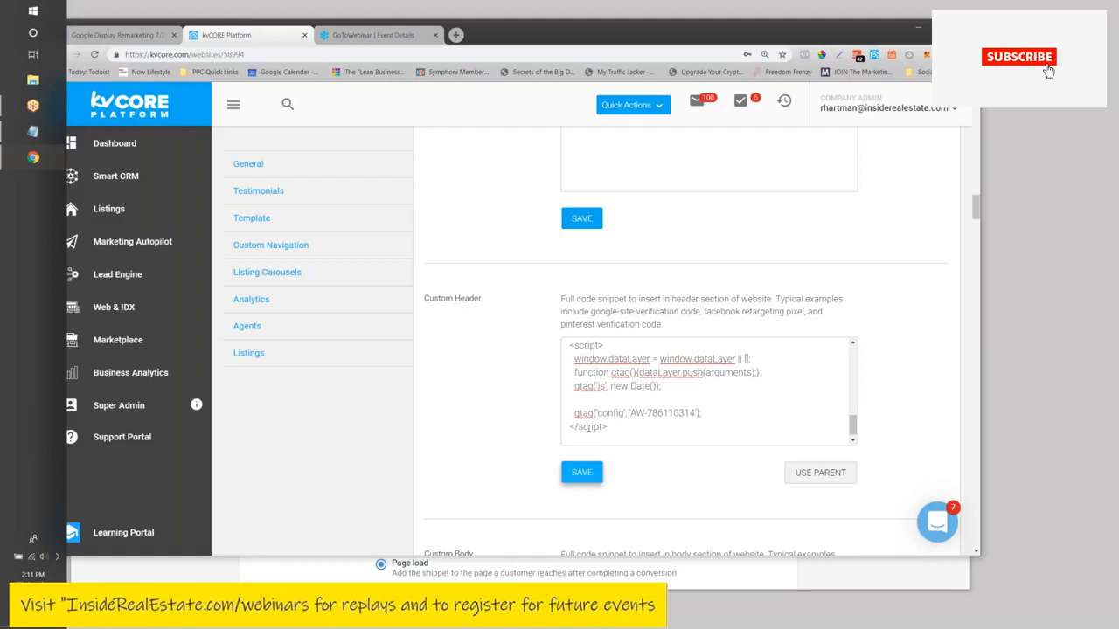
# - Scroll to the Conversion Code box, then bring up the Google Display Remarketing notes
pyautogui.scroll(-4, 626, 281)
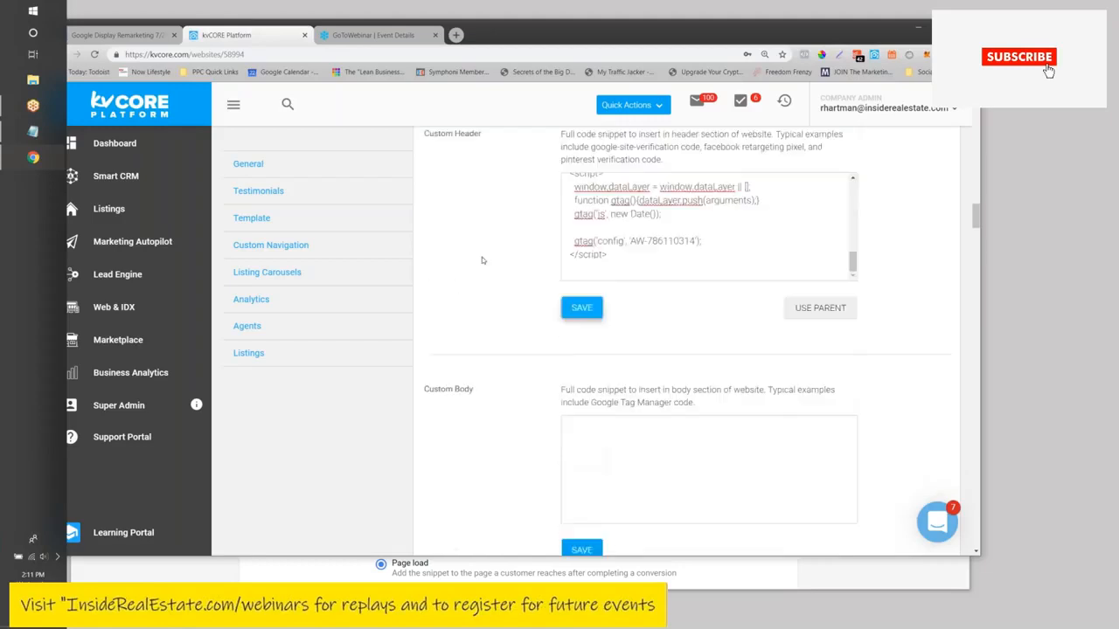
pyautogui.scroll(-4, 621, 284)
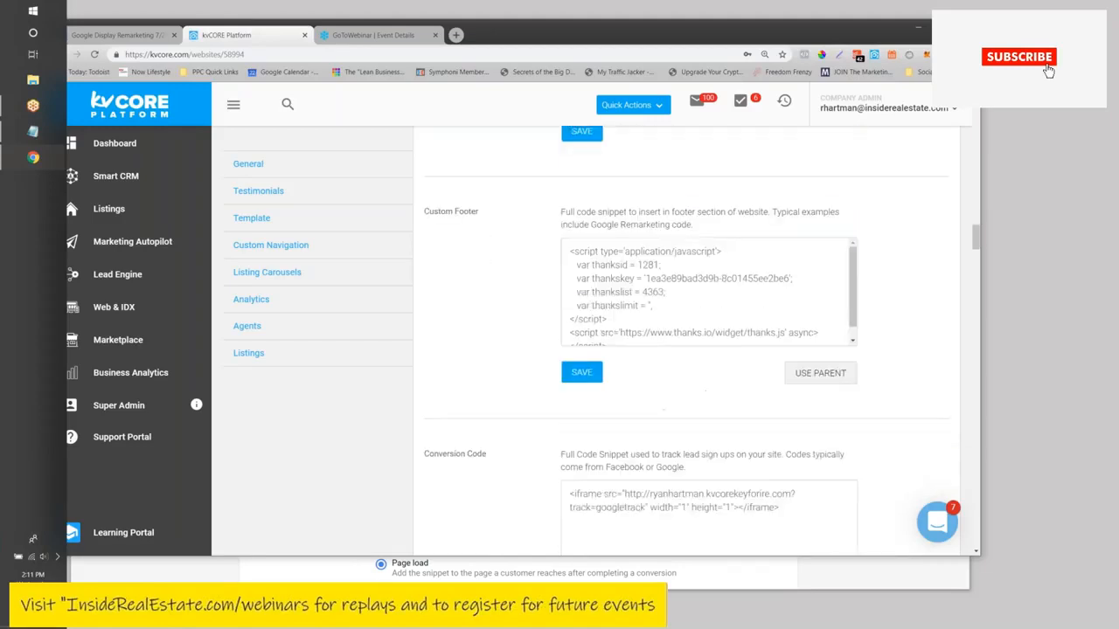
pyautogui.scroll(-2, 612, 288)
pyautogui.click(727, 396)
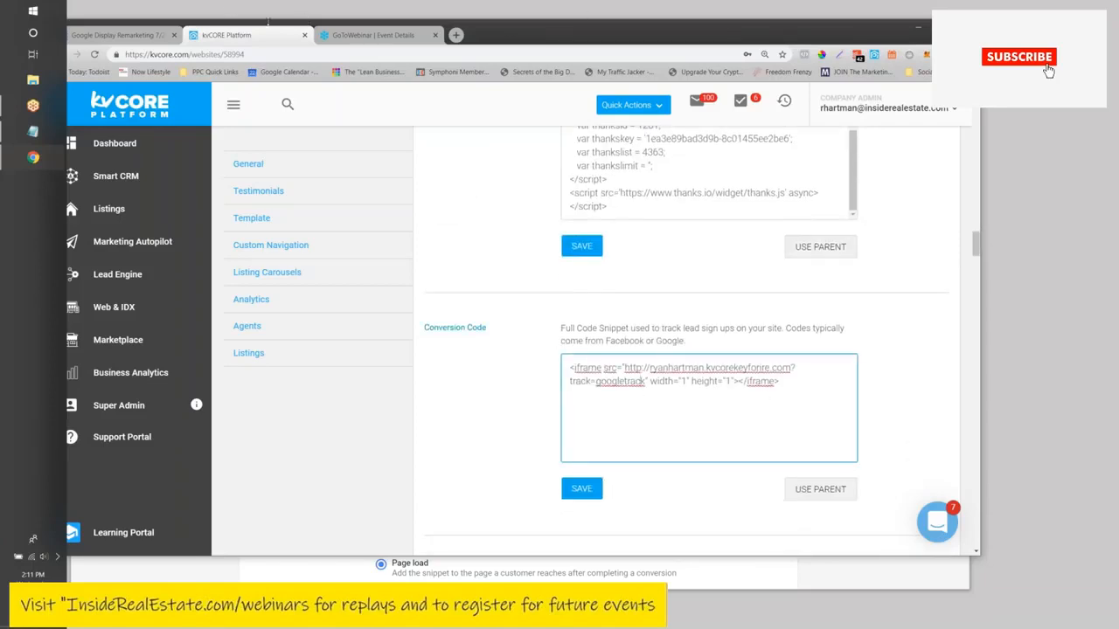
pyautogui.click(132, 36)
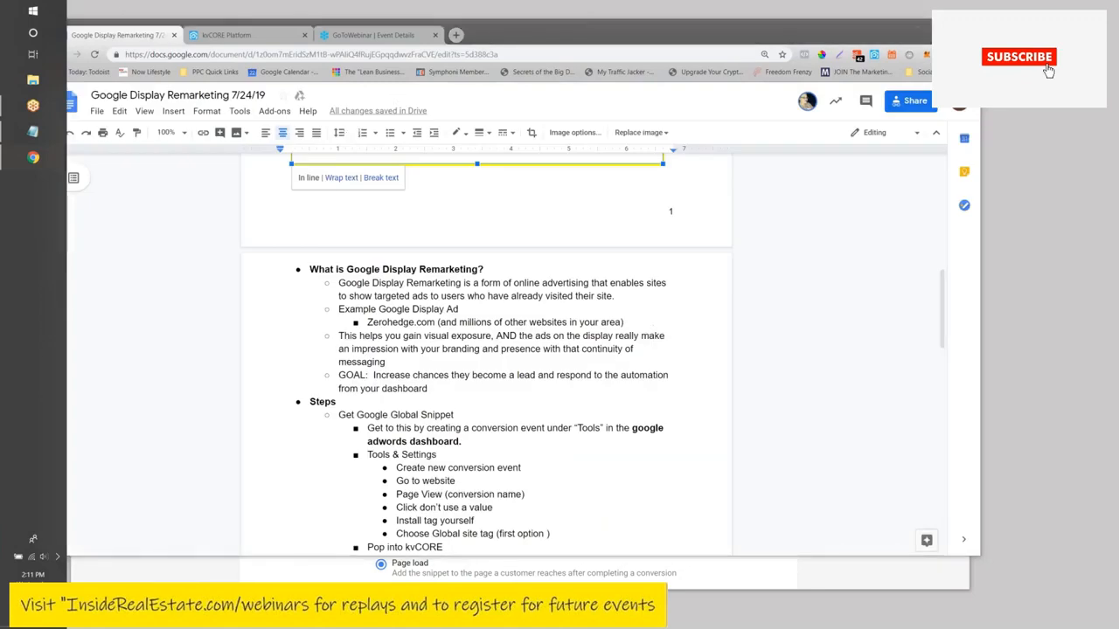
# - Copy the Page view event snippet from the Google Ads conversion setup
pyautogui.moveTo(551, 41); pyautogui.dragTo(742, 443)
pyautogui.click(156, 299)
pyautogui.scroll(-2, 438, 329)
pyautogui.scroll(4, 438, 329)
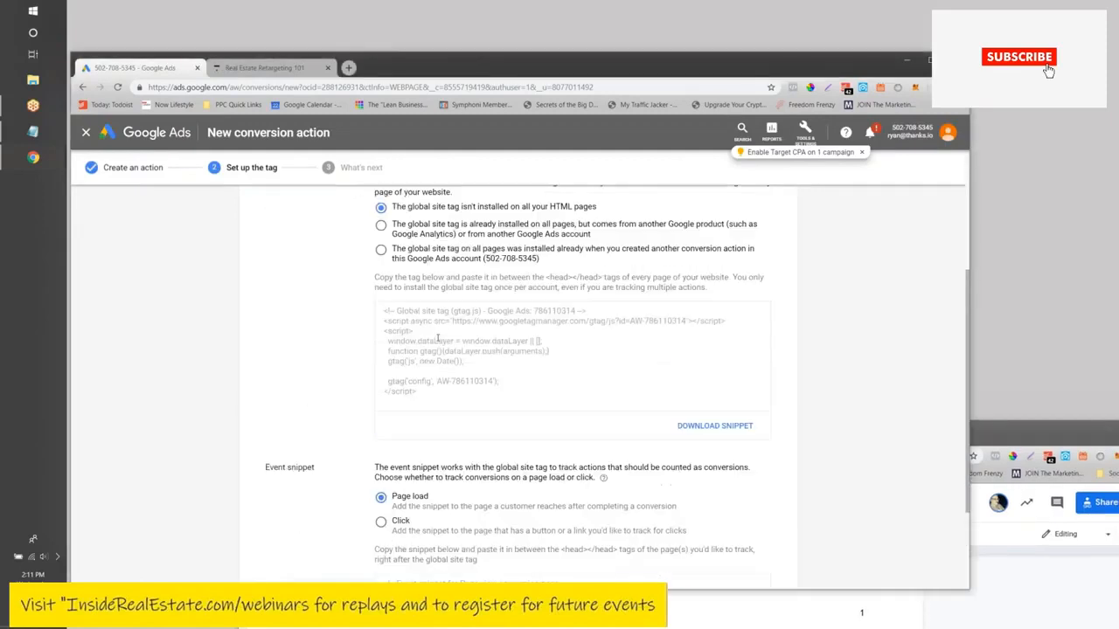
pyautogui.scroll(-5, 414, 450)
pyautogui.click(413, 450)
pyautogui.hotkey('ctrl', 'c')
pyautogui.rightClick(410, 450)
pyautogui.click(428, 457)
# - Move the Google Ads window aside and bring the notes window back into full view
pyautogui.moveTo(412, 70); pyautogui.dragTo(335, 196)
pyautogui.moveTo(341, 128); pyautogui.dragTo(342, 128)
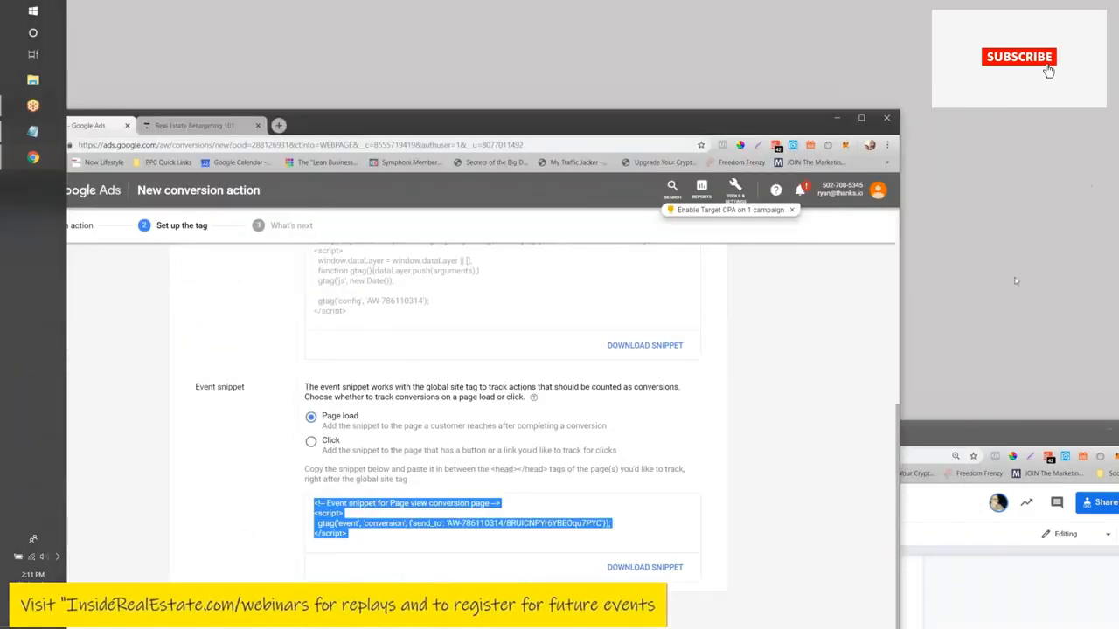
pyautogui.moveTo(921, 431); pyautogui.dragTo(780, 69)
# - Replace the old iframe in kvCORE's Conversion Code with the Google Ads event snippet and save
pyautogui.click(293, 71)
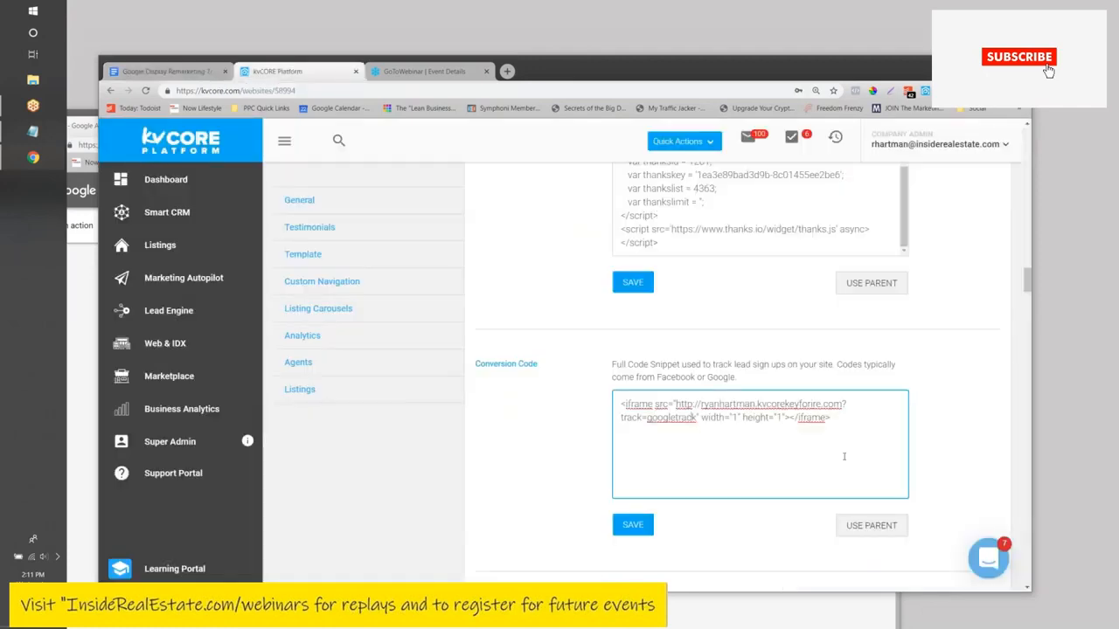
pyautogui.moveTo(839, 422); pyautogui.dragTo(610, 404)
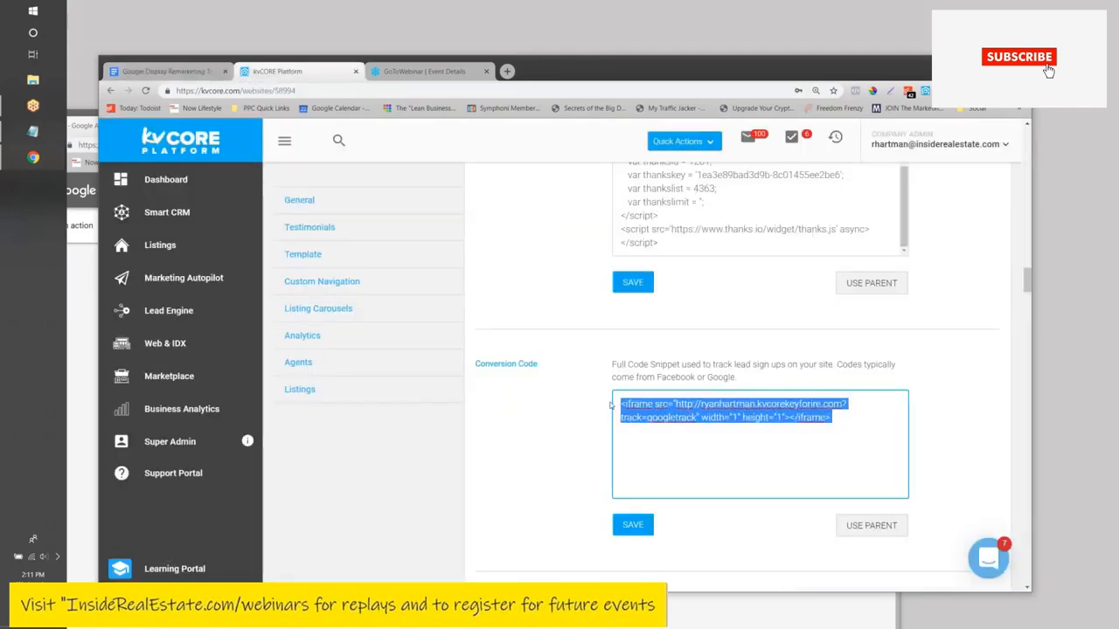
pyautogui.hotkey('ctrl', 'v')
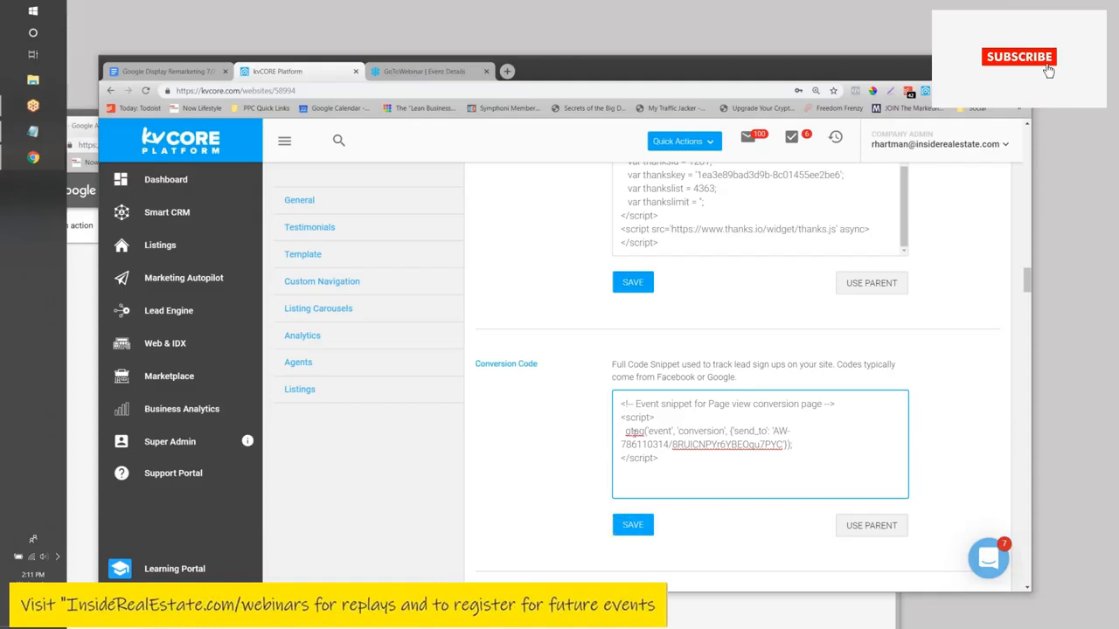
pyautogui.click(637, 527)
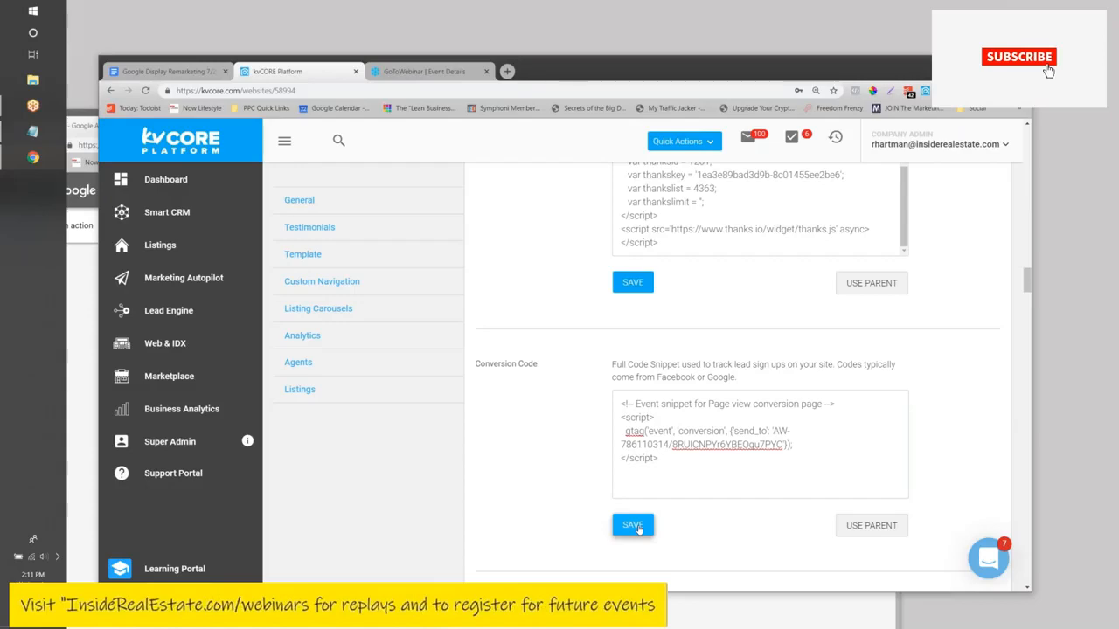
# - Review the Custom Header code in kvCORE to confirm the global site tag is there
pyautogui.scroll(10, 639, 529)
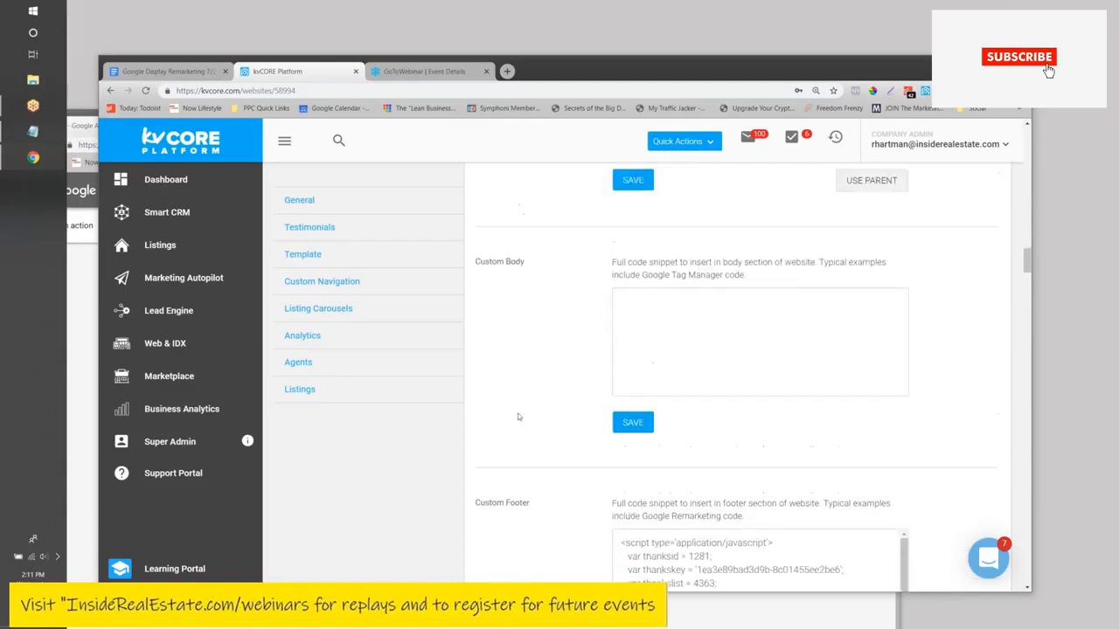
pyautogui.moveTo(697, 452); pyautogui.dragTo(612, 324)
pyautogui.scroll(-2, 525, 403)
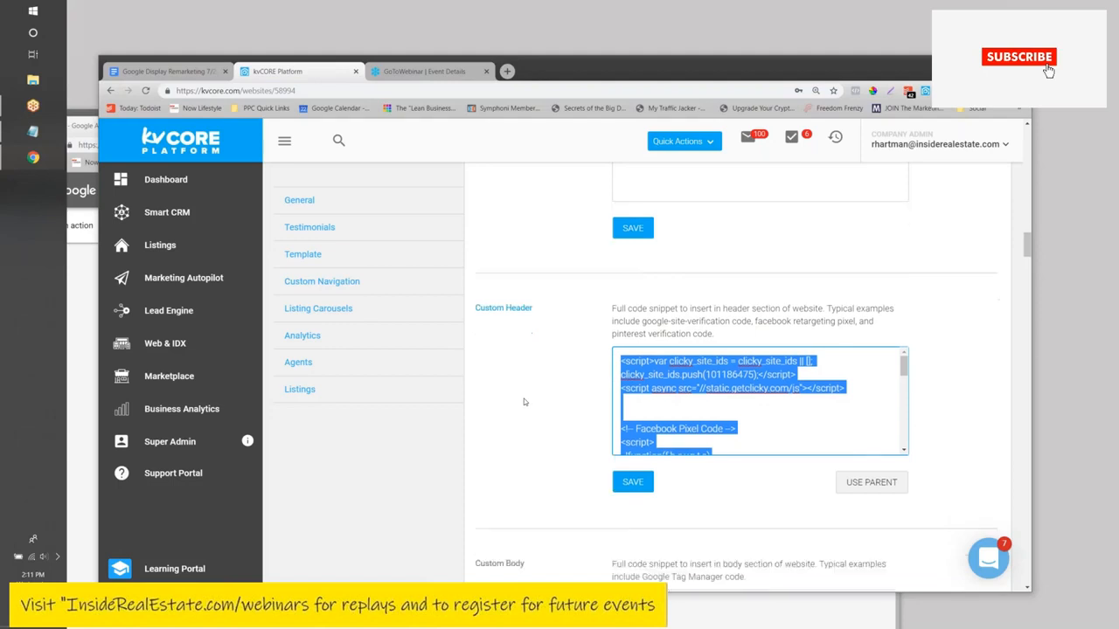
pyautogui.scroll(-5, 700, 341)
pyautogui.click(662, 305)
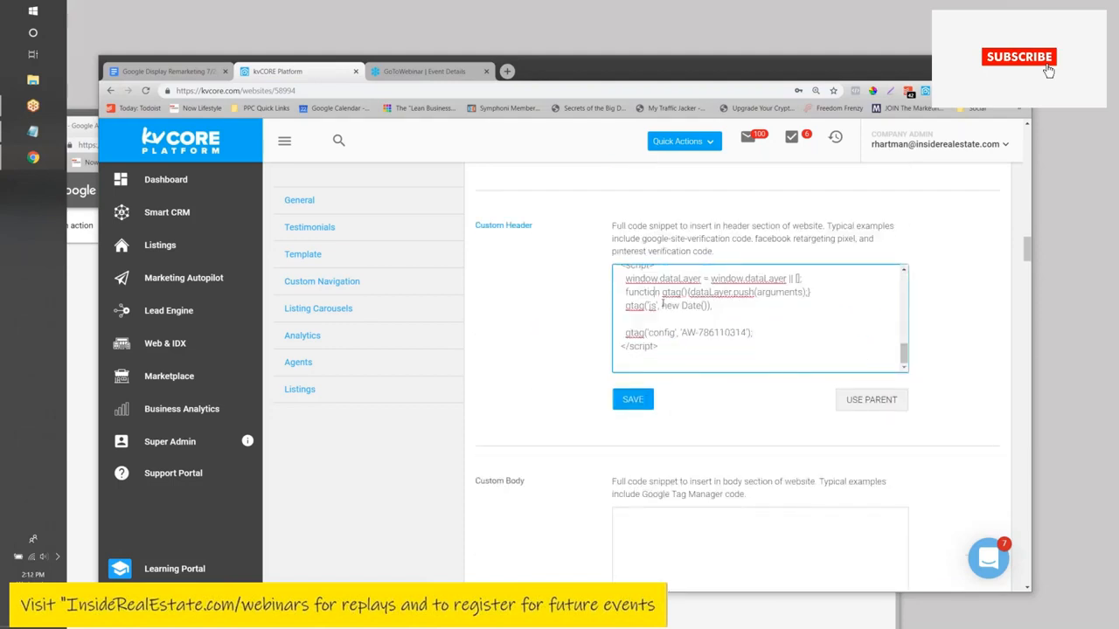
pyautogui.moveTo(540, 85); pyautogui.dragTo(611, 81)
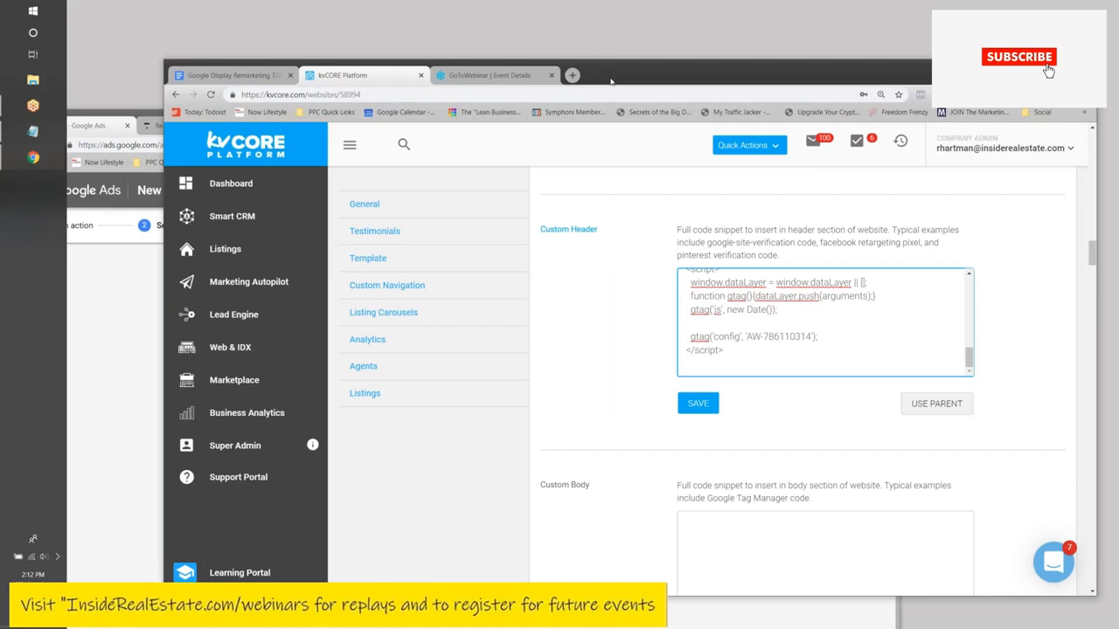
# - Finish the Page view conversion action setup in Google Ads
pyautogui.click(86, 337)
pyautogui.moveTo(343, 112); pyautogui.dragTo(457, 51)
pyautogui.click(313, 536)
pyautogui.click(317, 346)
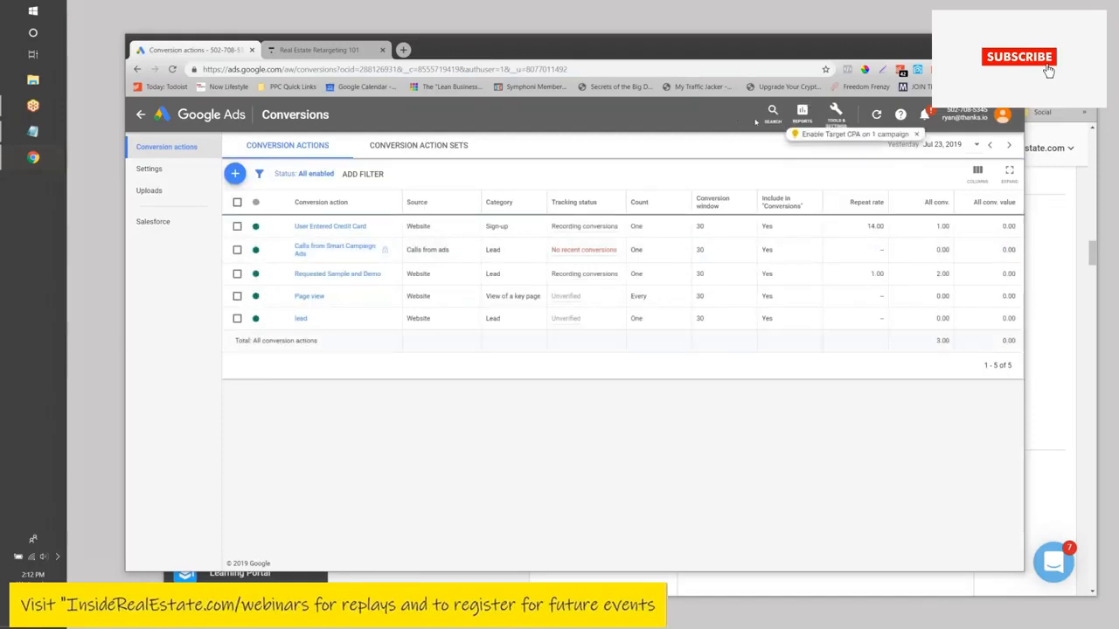
# - Go to Audience manager under Tools & Settings and start a new Website visitors audience
pyautogui.click(843, 116)
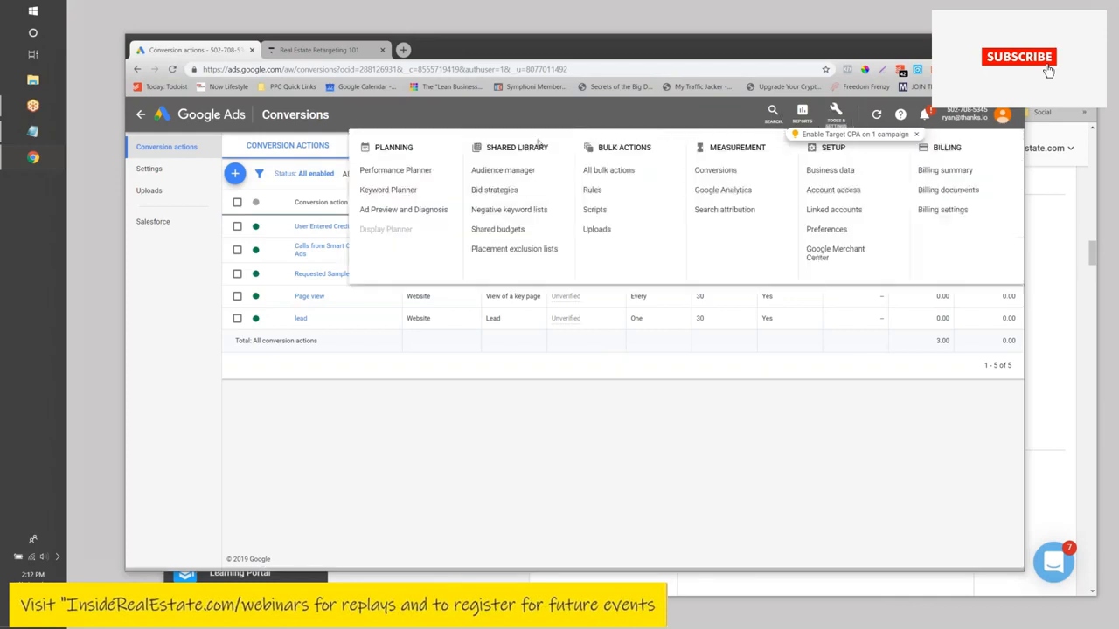
pyautogui.click(504, 172)
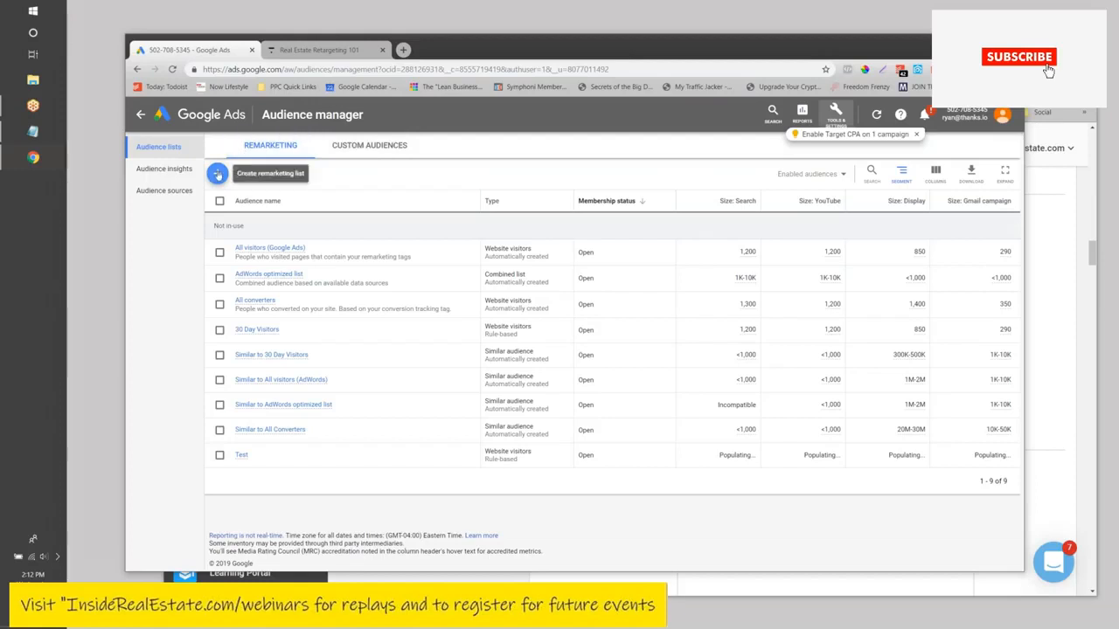
pyautogui.click(218, 175)
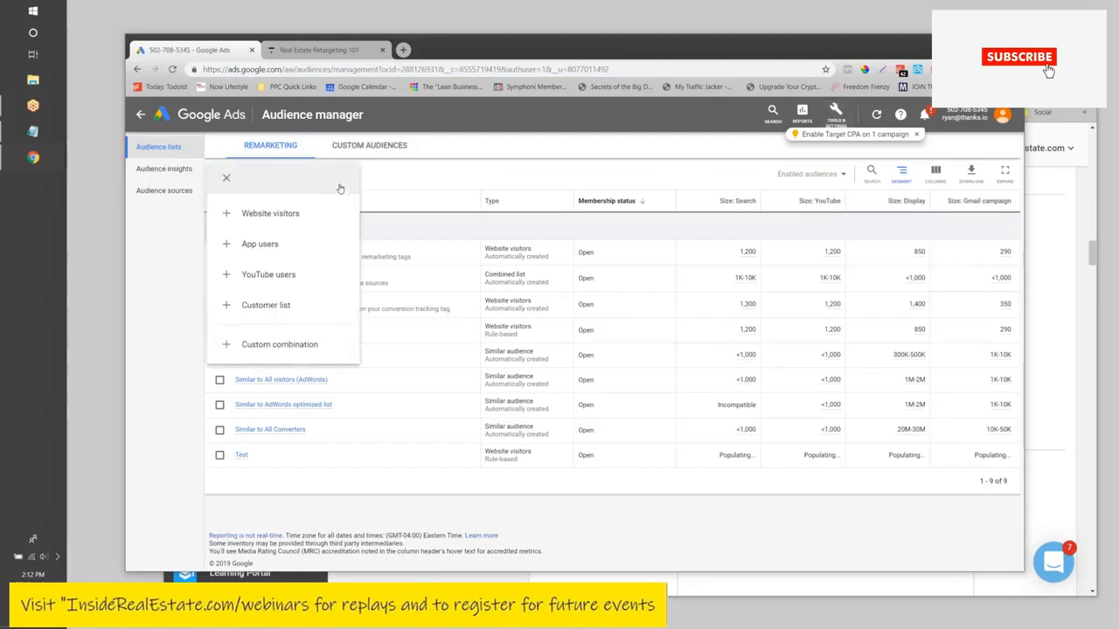
pyautogui.click(270, 215)
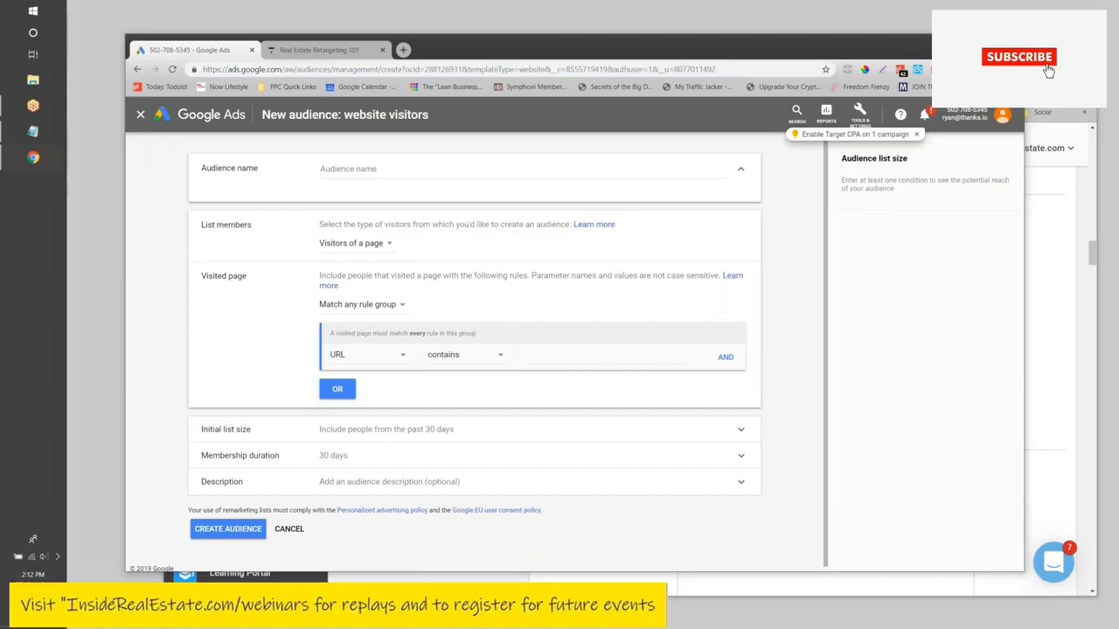
# - Name the new audience 'All Site Visitors'
pyautogui.click(332, 169)
pyautogui.write('All Site visi')
pyautogui.press('BackSpace')
pyautogui.press('BackSpace')
pyautogui.write('Visitors')
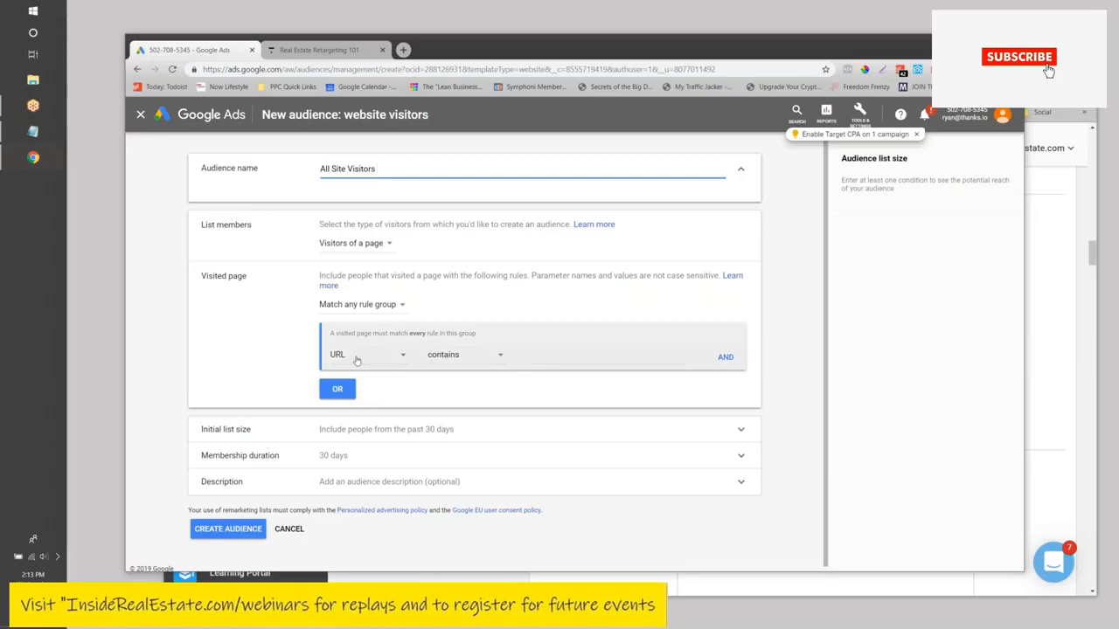
# - Add a rule where the page URL contains the agent's kvCORE site domain
pyautogui.click(466, 356)
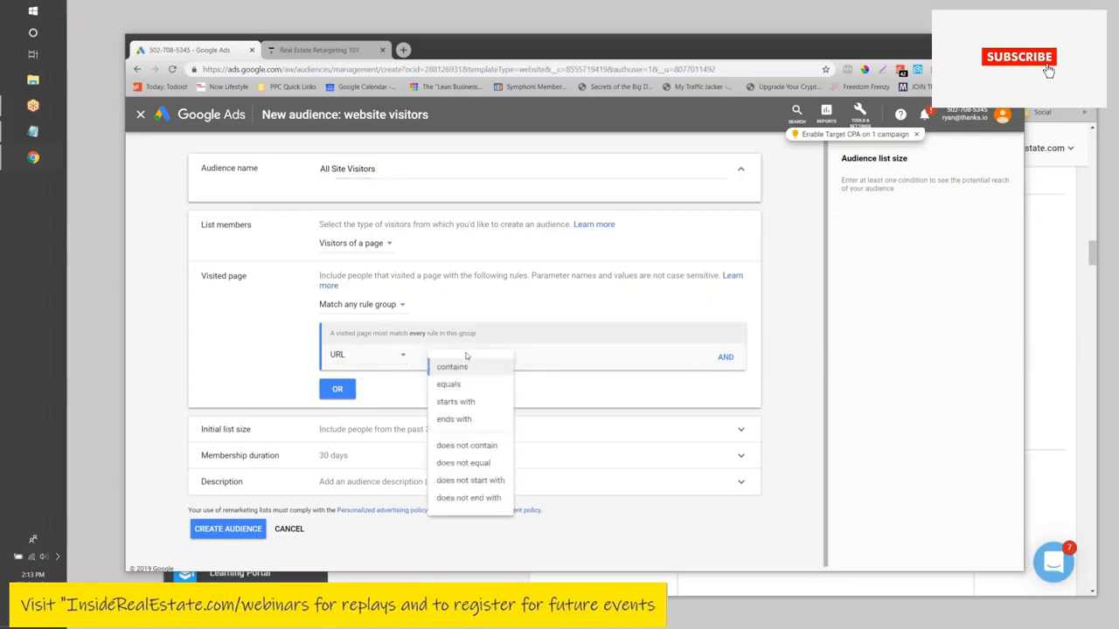
pyautogui.click(454, 366)
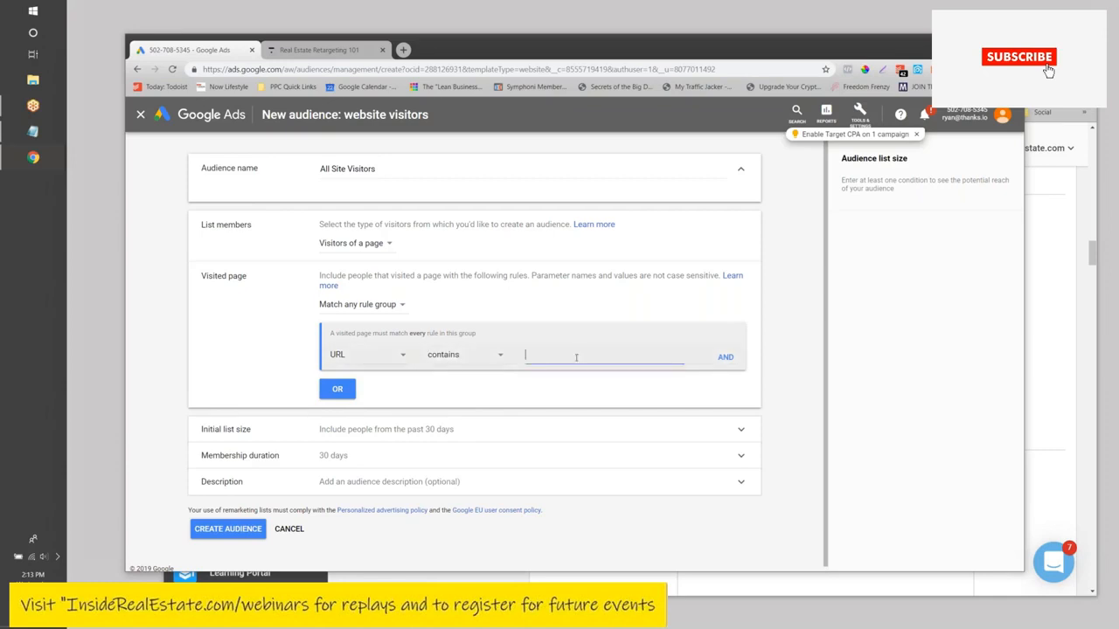
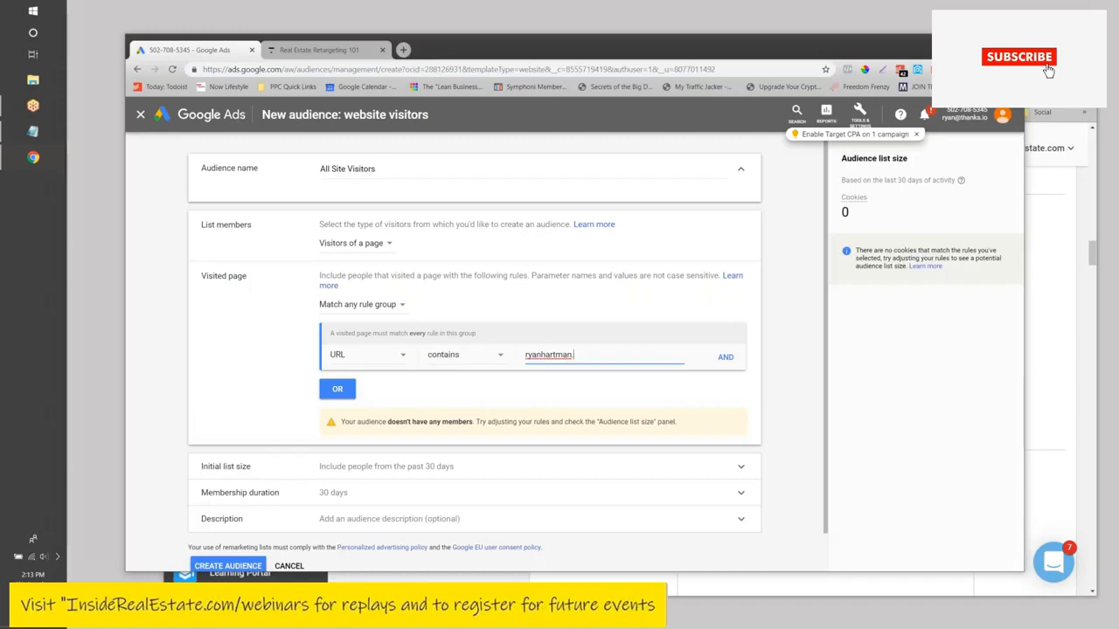
pyautogui.moveTo(634, 356); pyautogui.dragTo(523, 358)
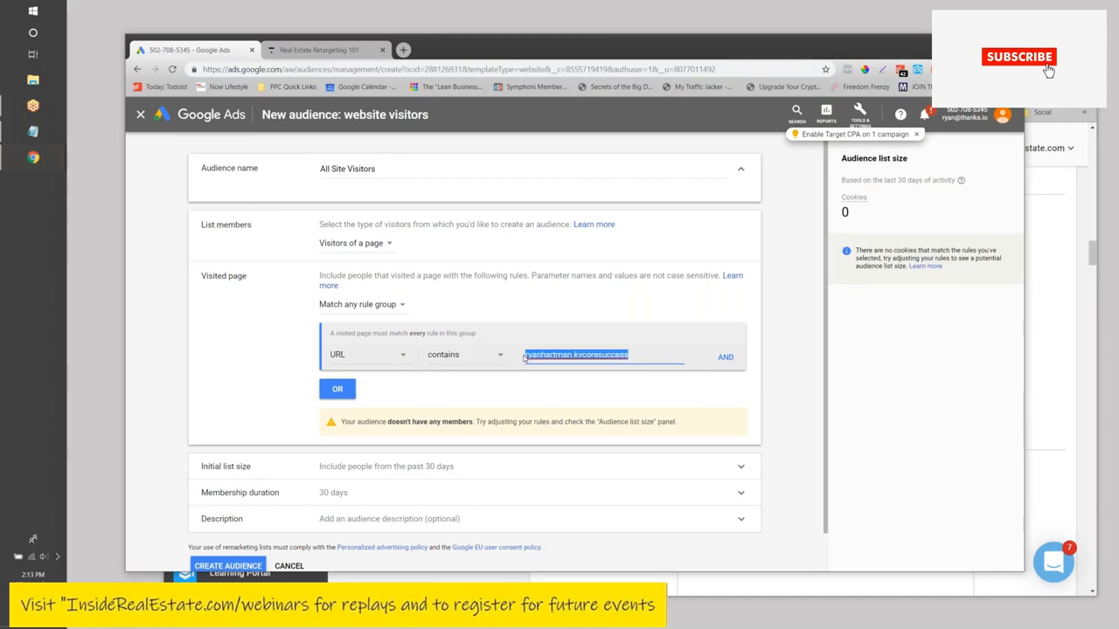
pyautogui.click(486, 357)
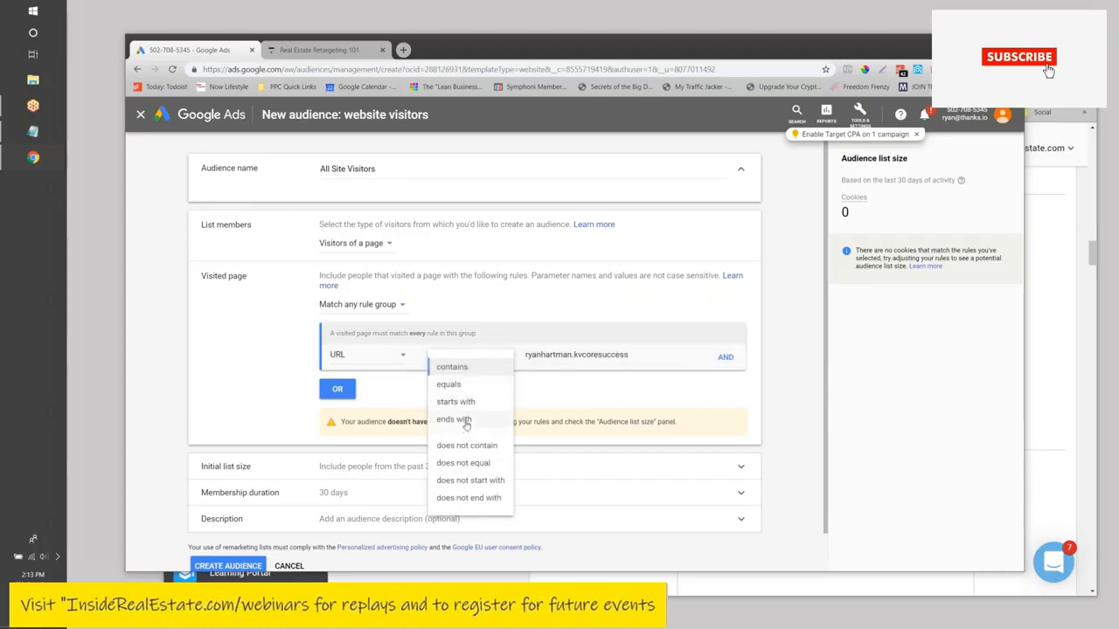
pyautogui.click(463, 370)
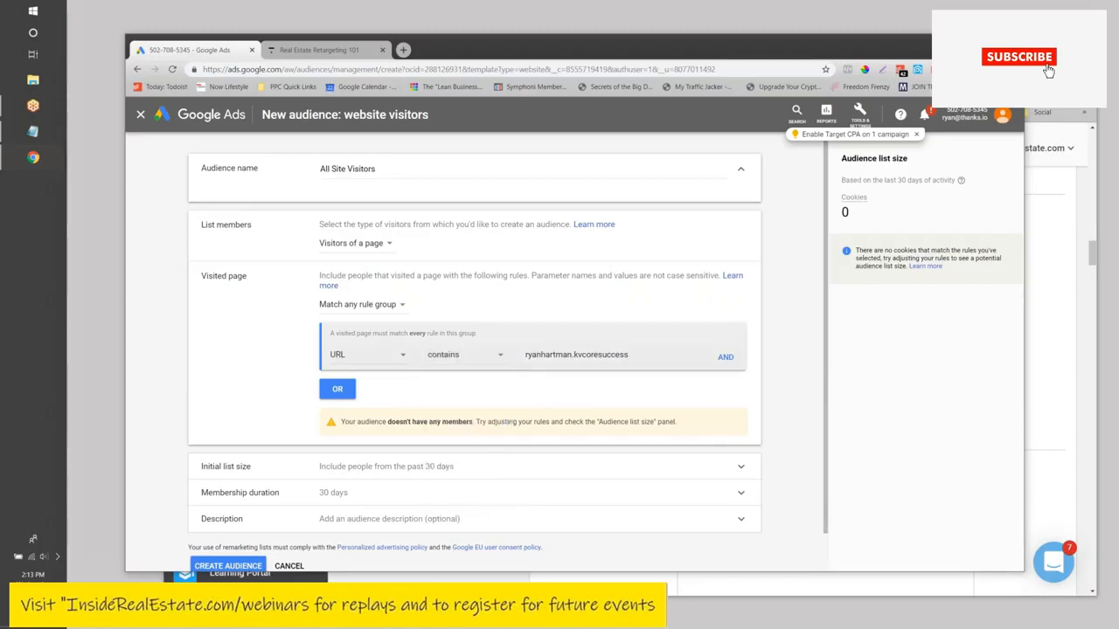
pyautogui.click(533, 355)
# - Set the initial list size to start empty and the membership duration to 180 days
pyautogui.scroll(-1, 279, 362)
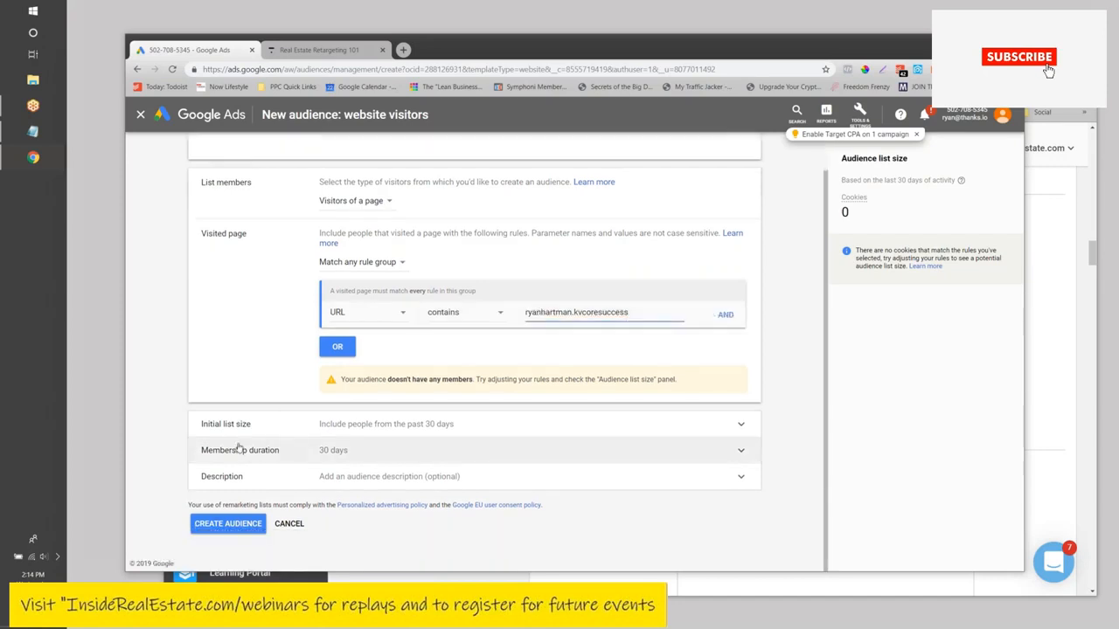
pyautogui.click(385, 427)
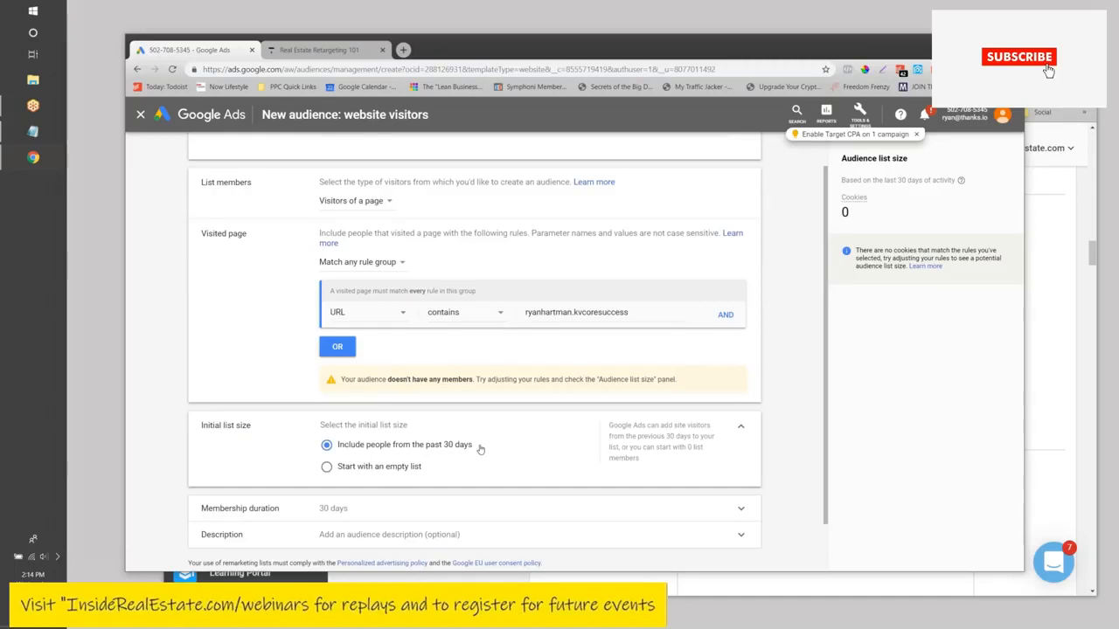
pyautogui.click(326, 468)
pyautogui.scroll(-1, 301, 330)
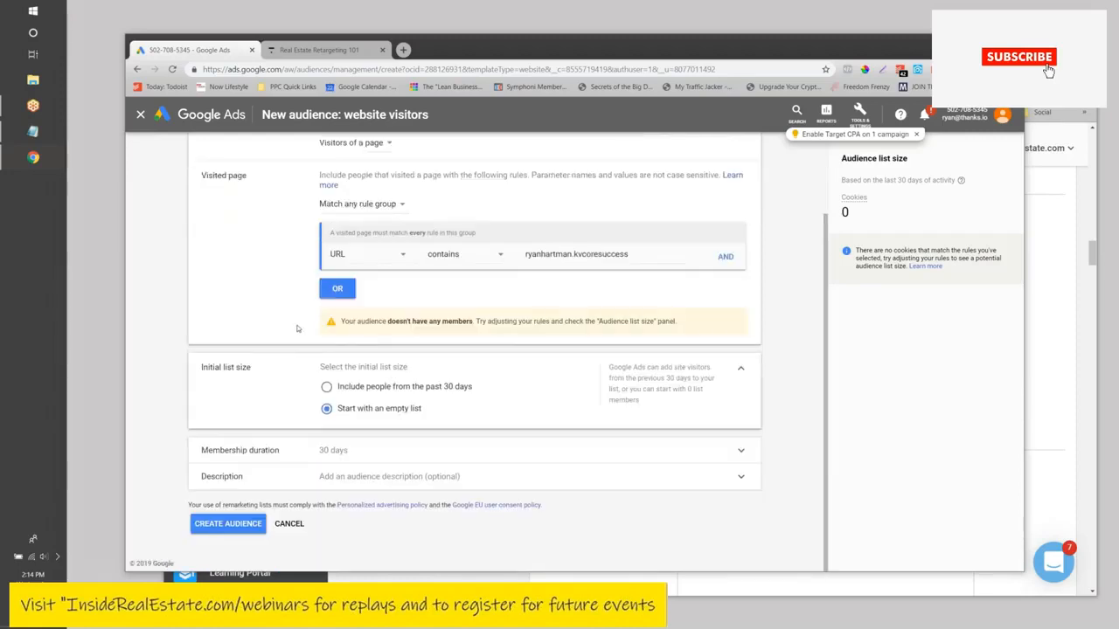
pyautogui.click(315, 452)
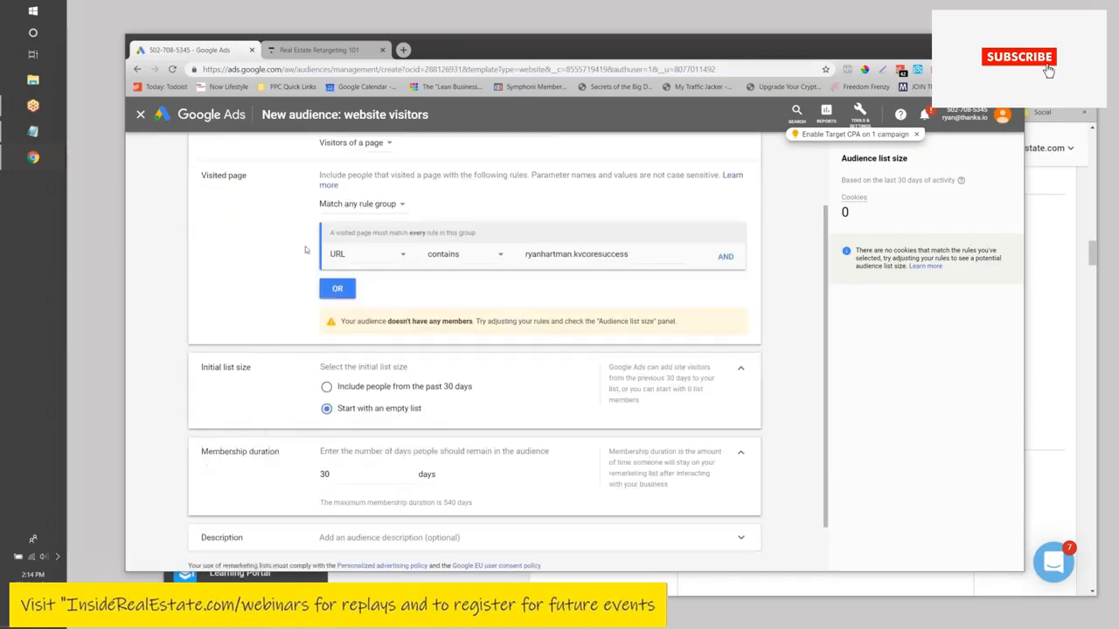
pyautogui.doubleClick(324, 413)
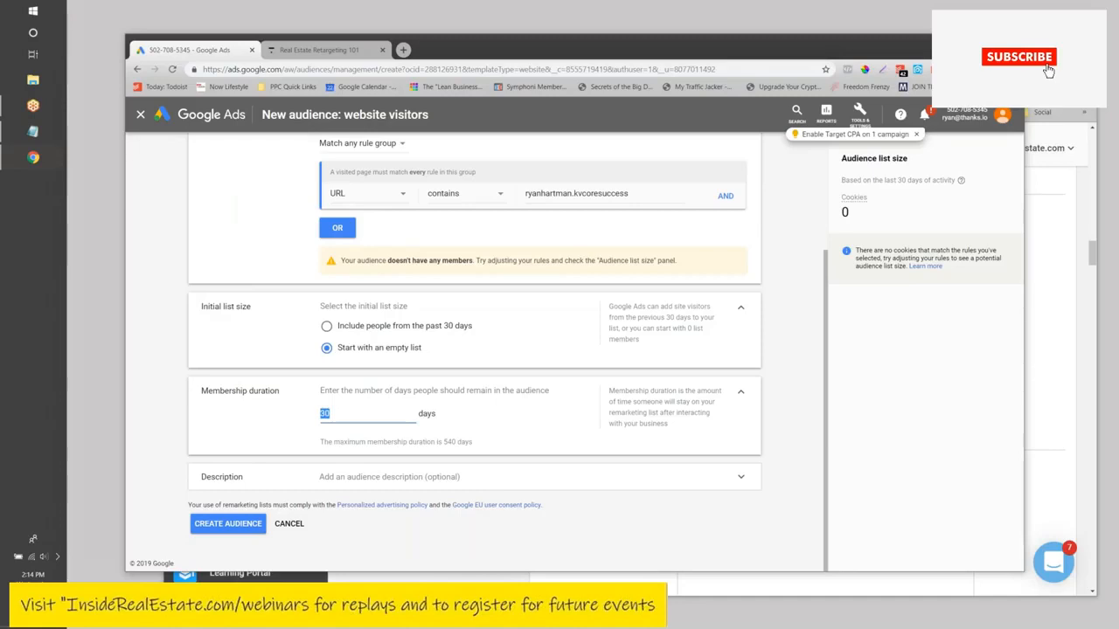
pyautogui.write('180')
pyautogui.click(300, 427)
# - Create the All Site Visitors audience, then return to All campaigns with the menu expanded
pyautogui.click(248, 527)
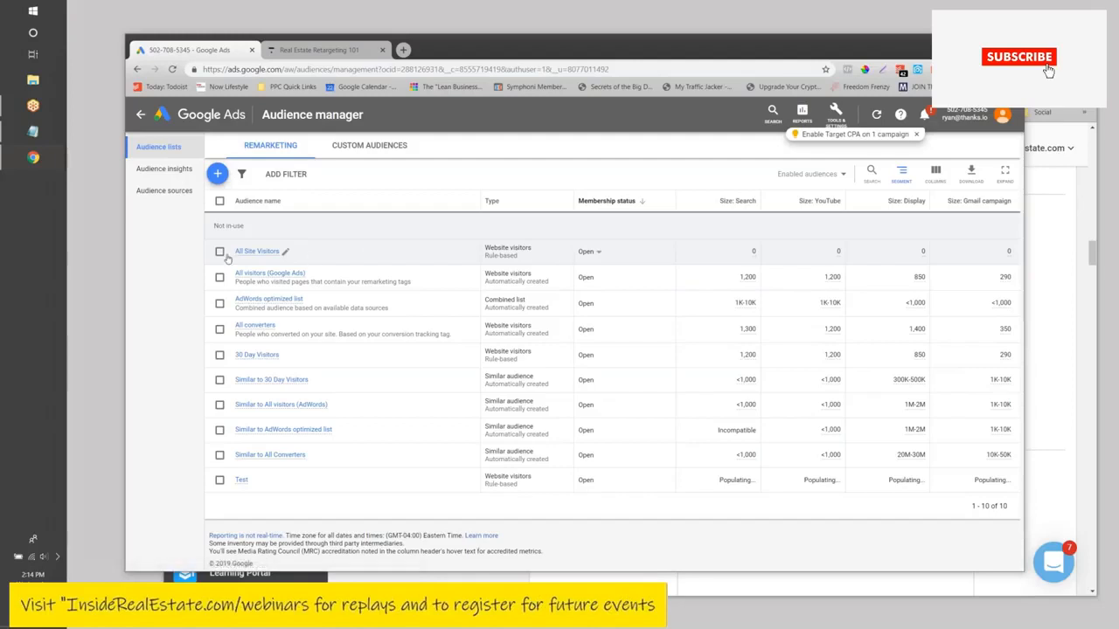
pyautogui.moveTo(280, 251); pyautogui.dragTo(234, 252)
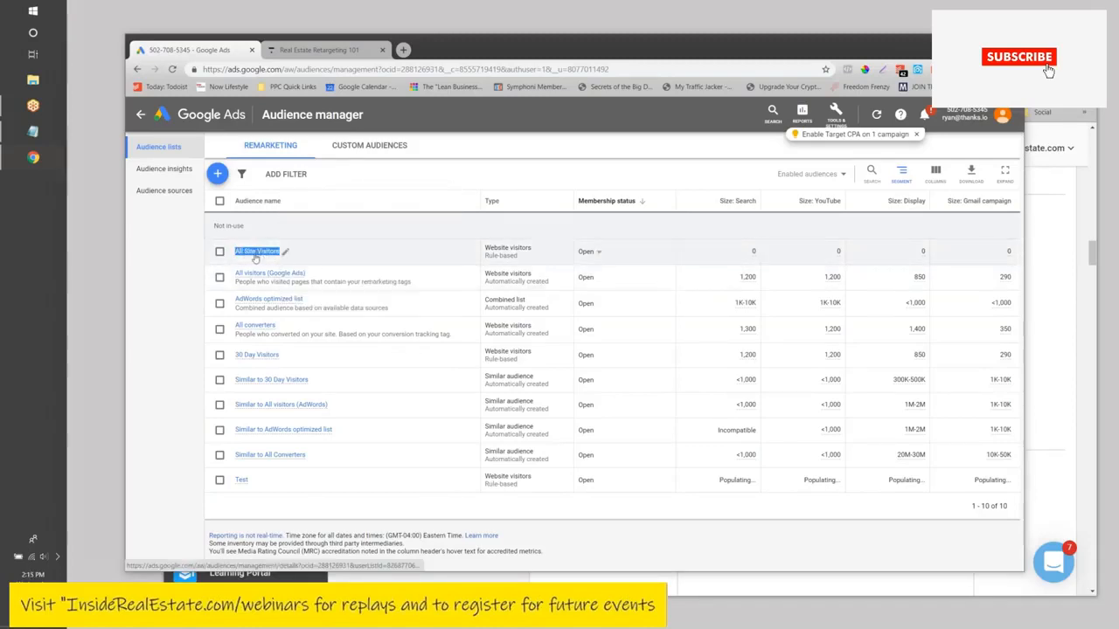
pyautogui.click(158, 259)
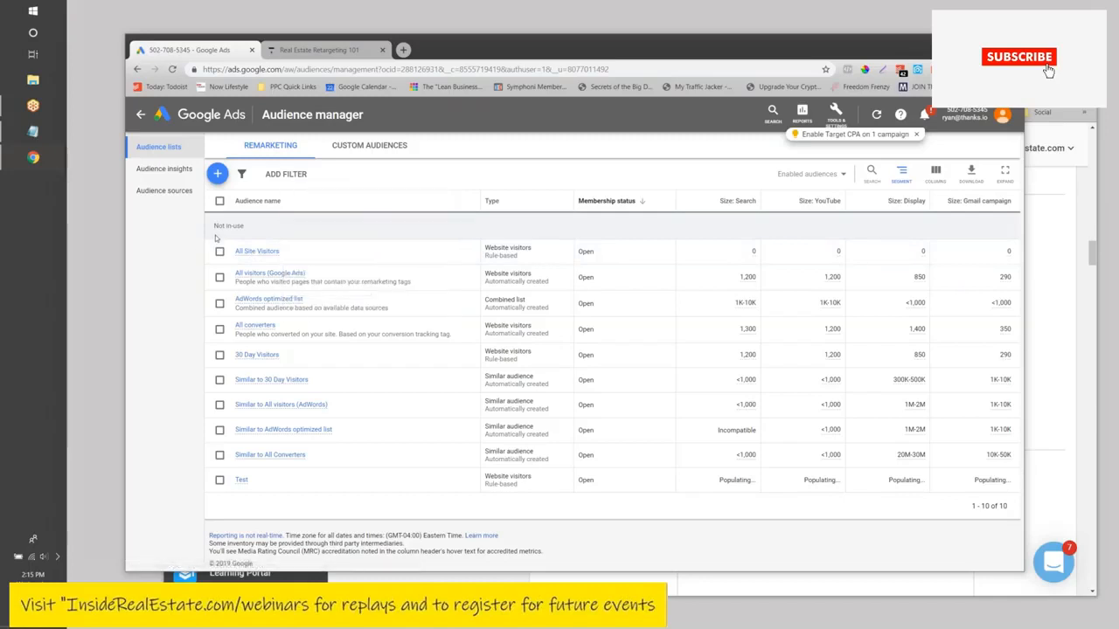
pyautogui.click(141, 117)
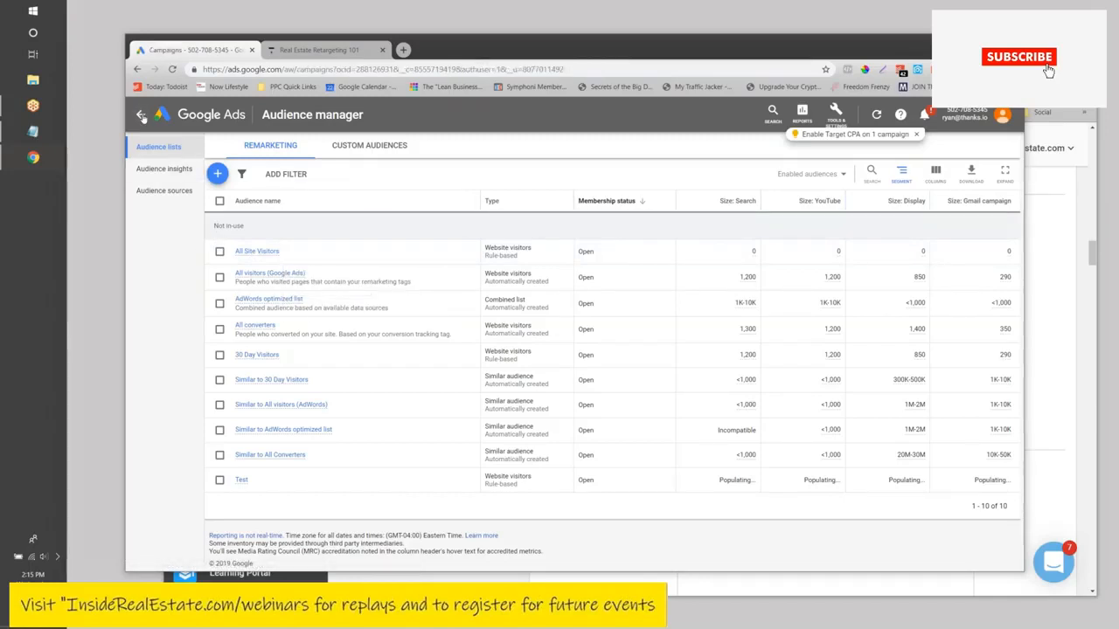
pyautogui.click(141, 116)
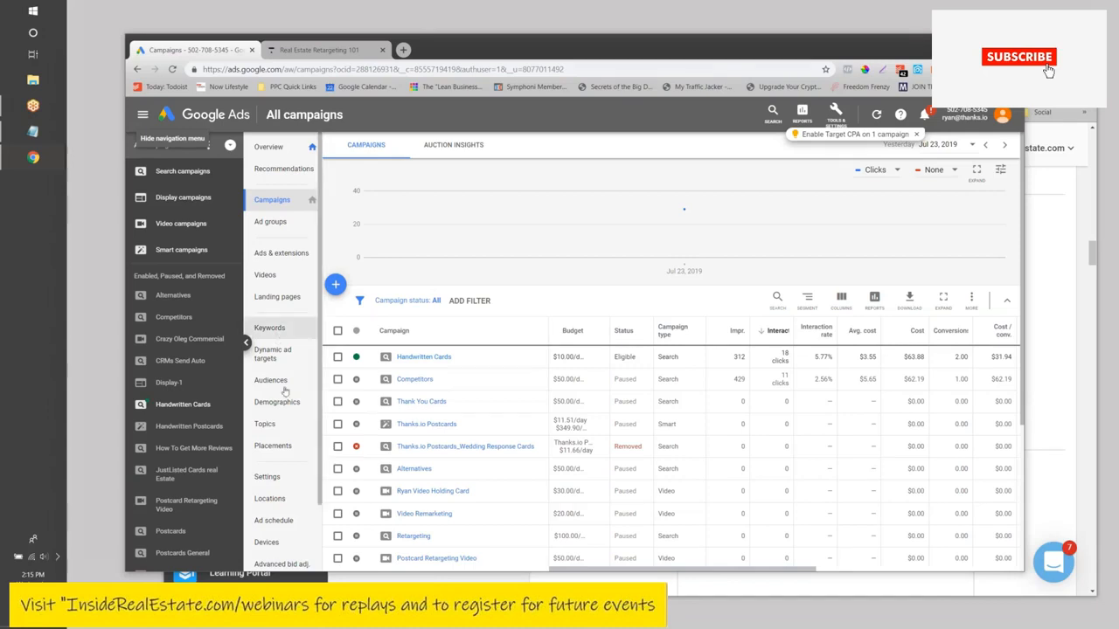
# - Move Google Ads aside and bring the Google Display Remarketing document to the front
pyautogui.scroll(-1, 283, 437)
pyautogui.scroll(-1, 411, 424)
pyautogui.scroll(1, 446, 246)
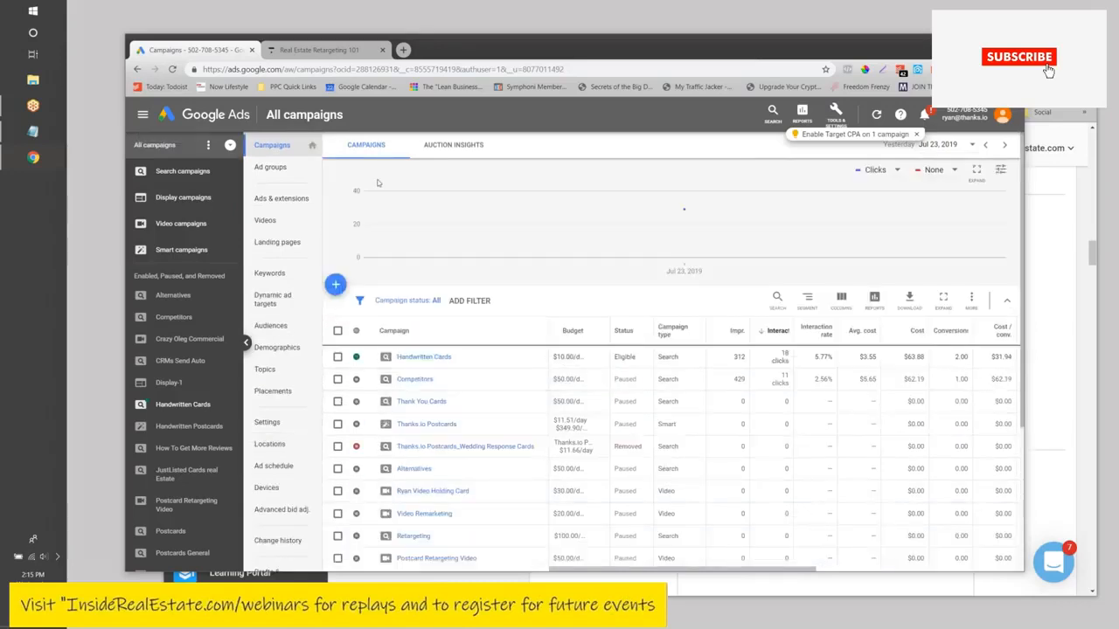
pyautogui.moveTo(490, 50); pyautogui.dragTo(431, 447)
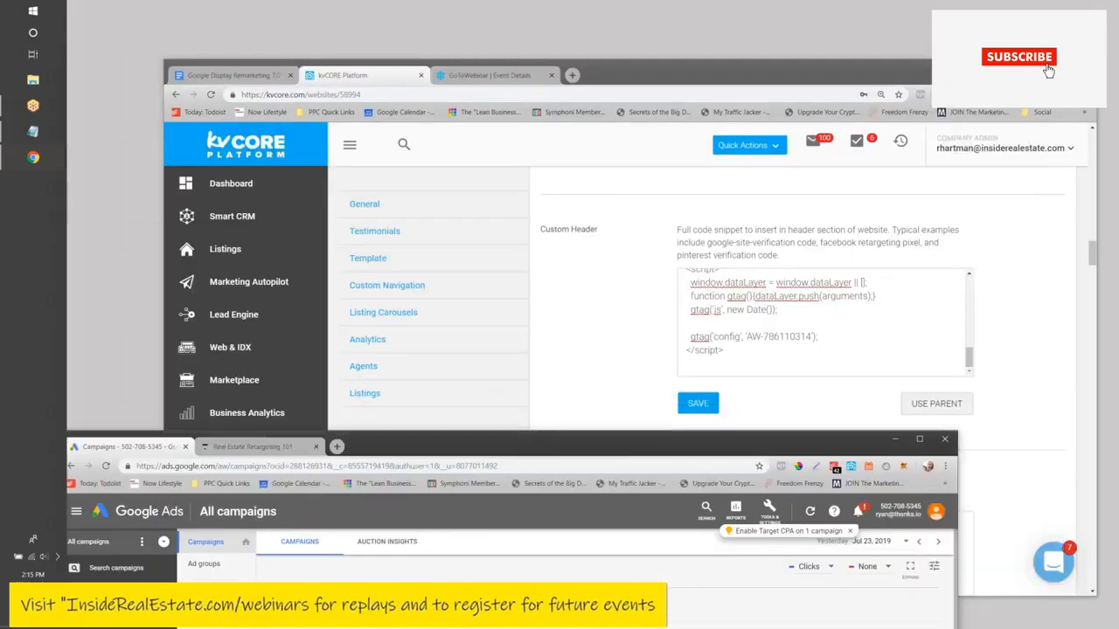
pyautogui.click(239, 75)
pyautogui.moveTo(627, 68); pyautogui.dragTo(567, 29)
# - Scroll through the notes to the Create an Audience and Create Your Ad steps
pyautogui.scroll(-1, 525, 288)
pyautogui.scroll(3, 525, 288)
pyautogui.scroll(-6, 524, 288)
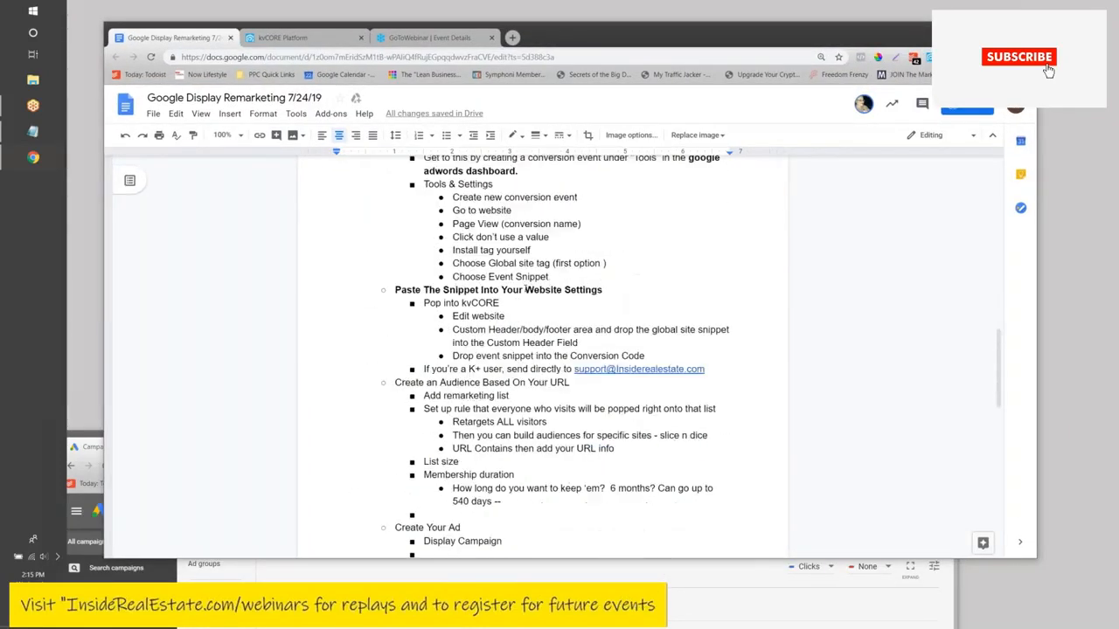
pyautogui.scroll(5, 526, 288)
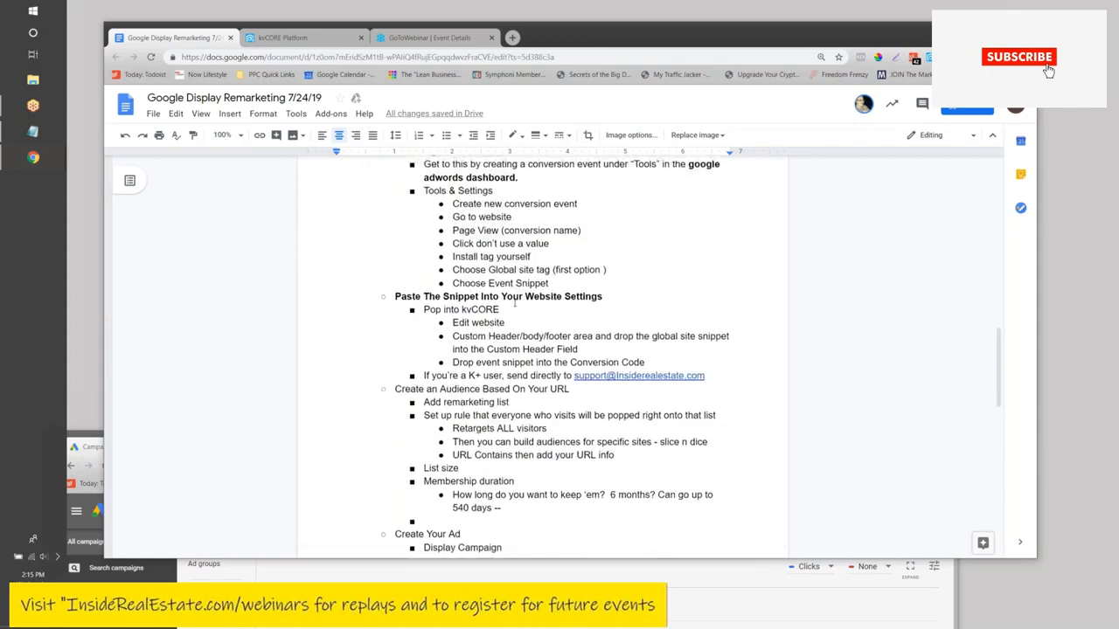
pyautogui.scroll(1, 515, 304)
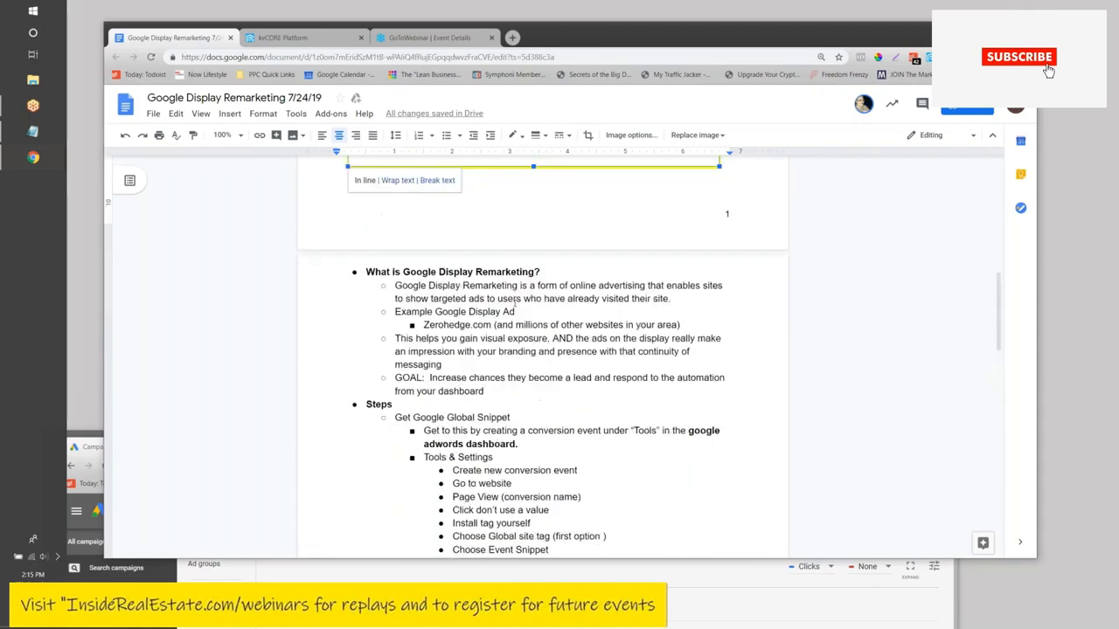
pyautogui.scroll(-3, 515, 304)
pyautogui.scroll(-2, 513, 306)
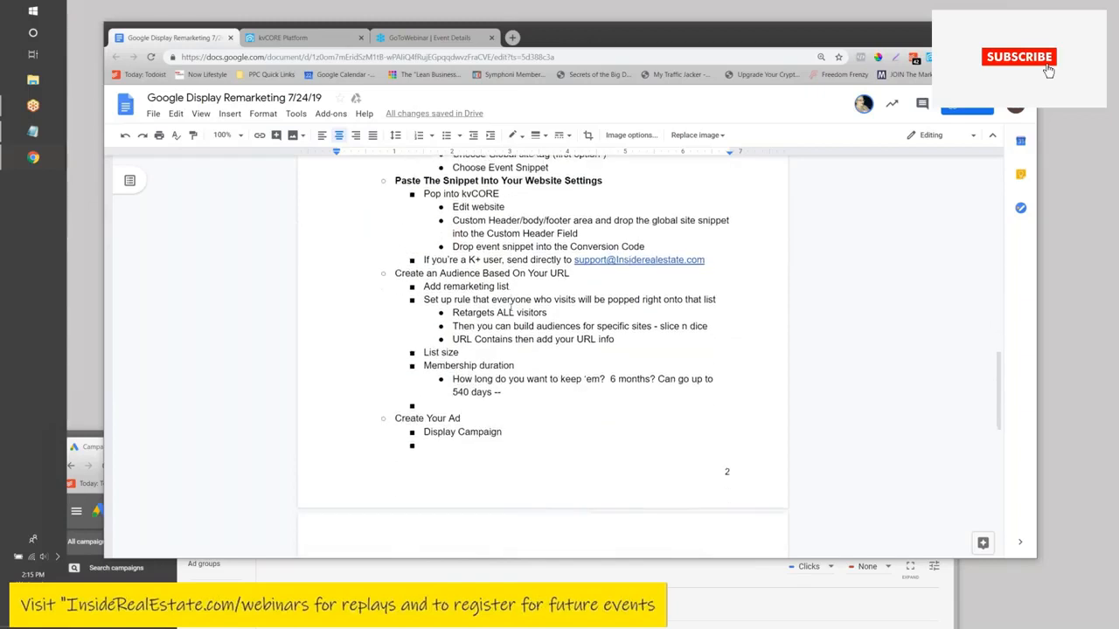
pyautogui.scroll(-1, 550, 304)
pyautogui.scroll(1, 550, 304)
pyautogui.scroll(2, 549, 304)
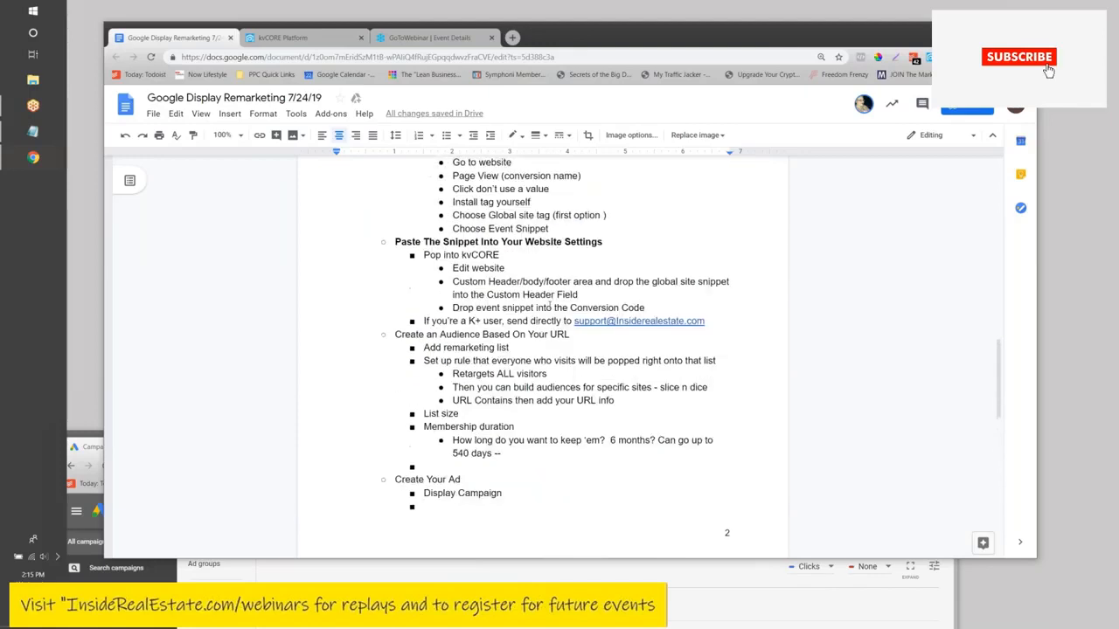
pyautogui.scroll(-1, 549, 303)
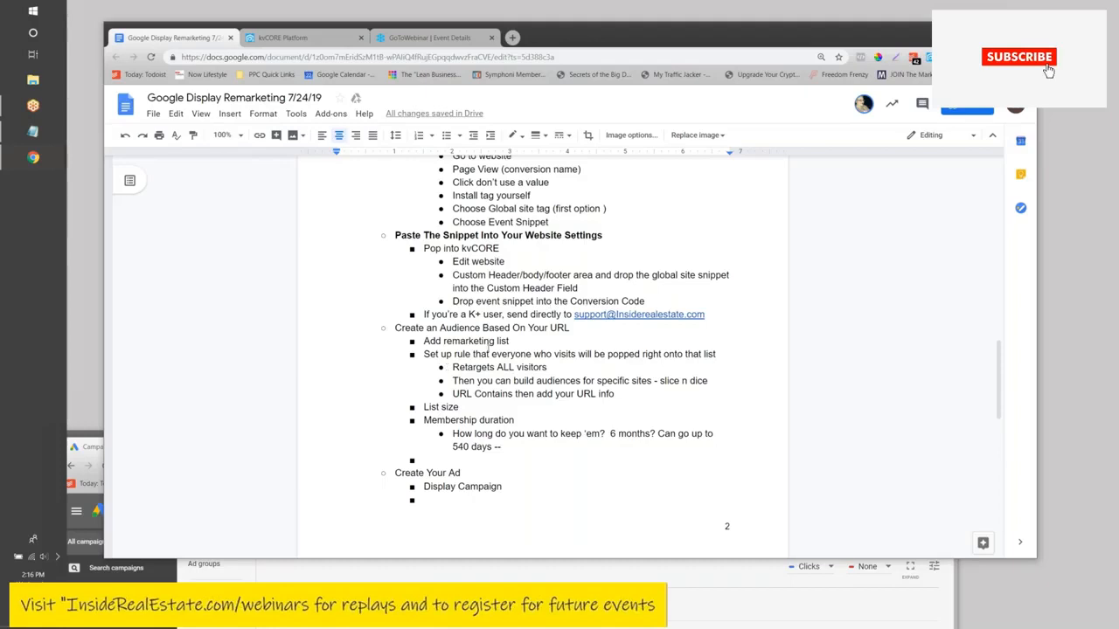
pyautogui.scroll(-2, 546, 327)
pyautogui.scroll(8, 547, 327)
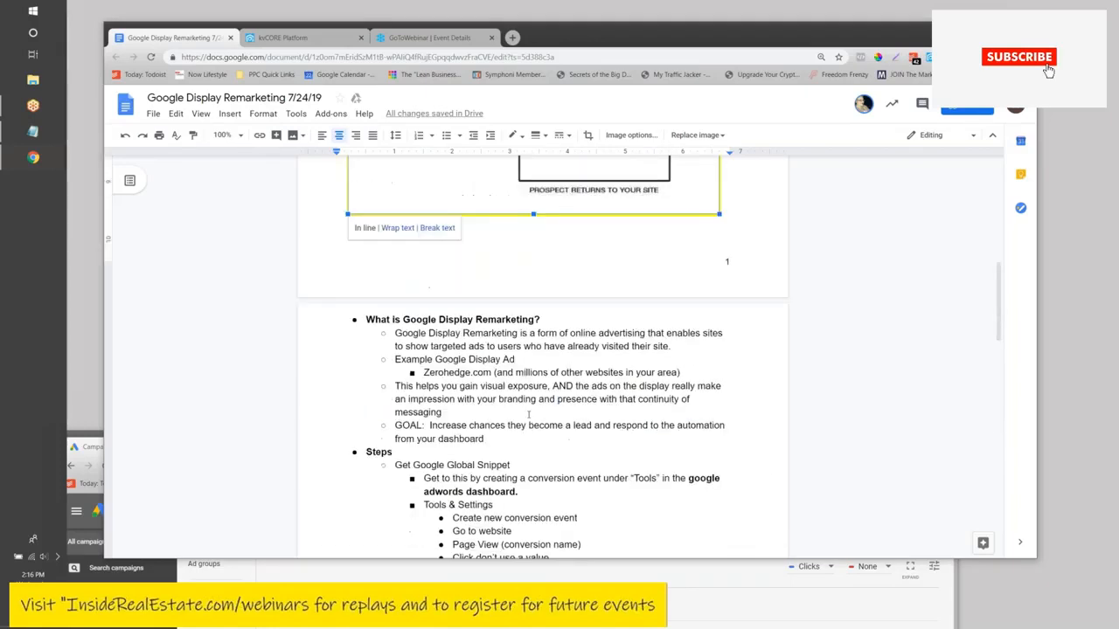
pyautogui.scroll(-3, 546, 327)
pyautogui.scroll(-8, 546, 327)
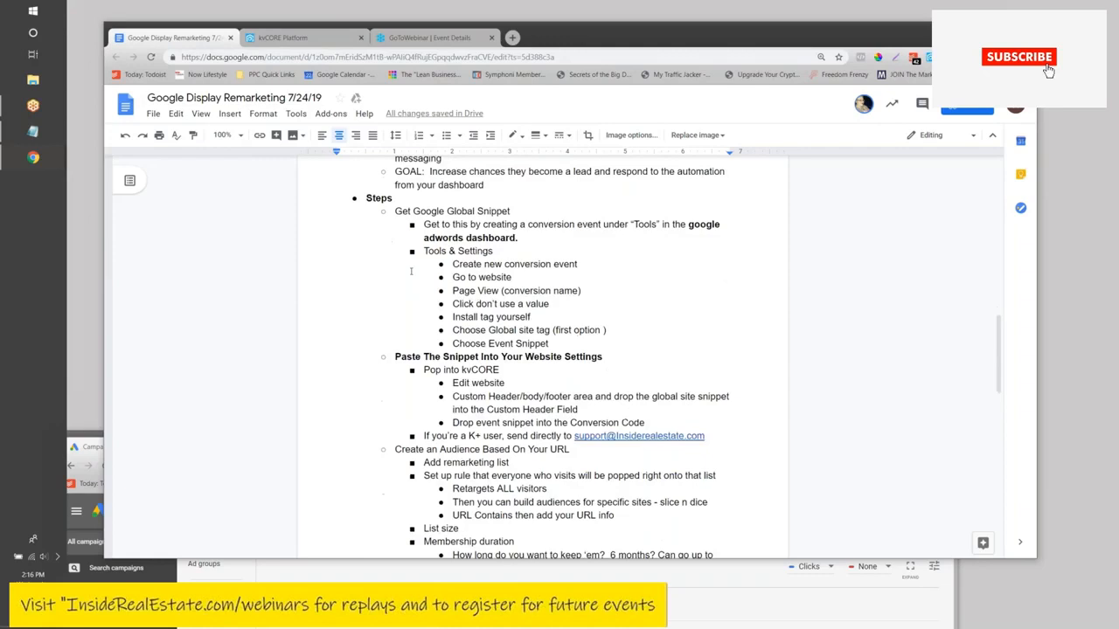
pyautogui.scroll(8, 420, 389)
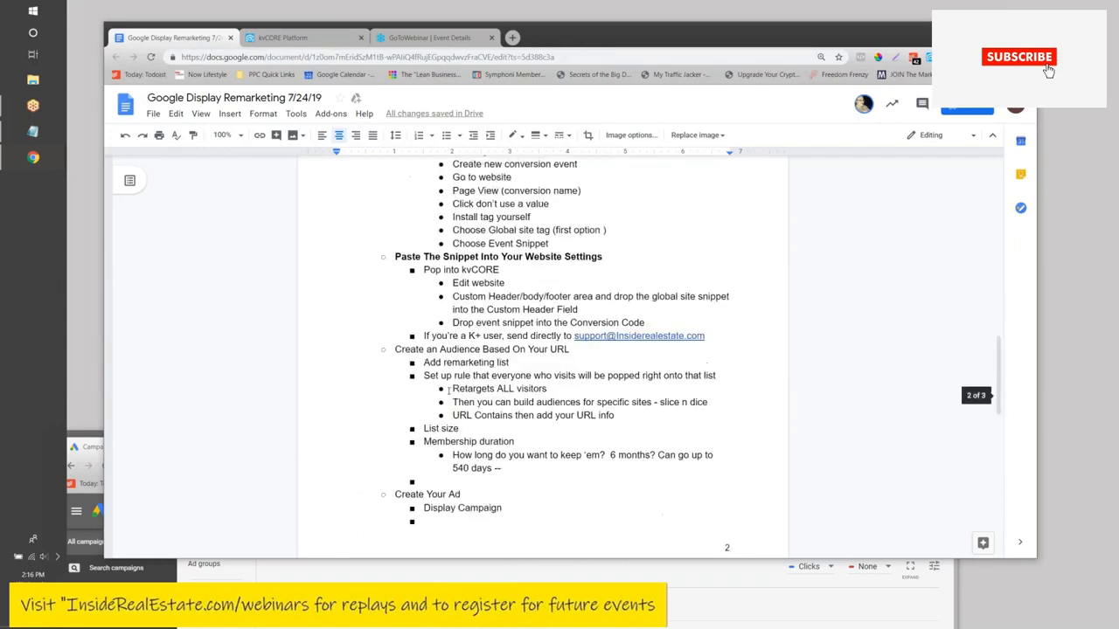
pyautogui.scroll(3, 420, 389)
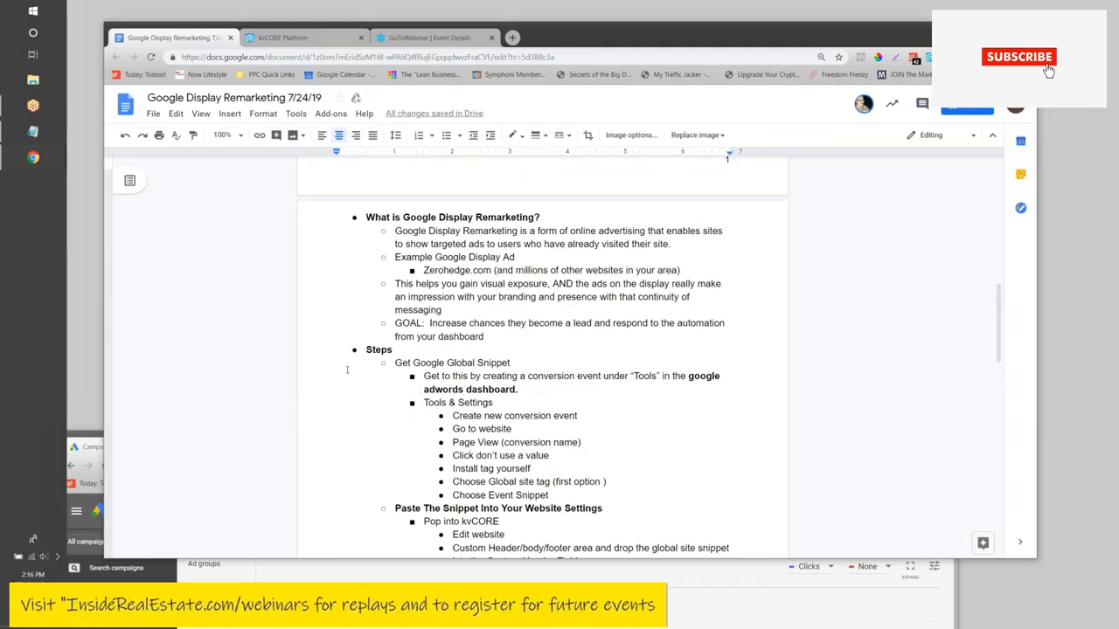
pyautogui.scroll(-9, 420, 389)
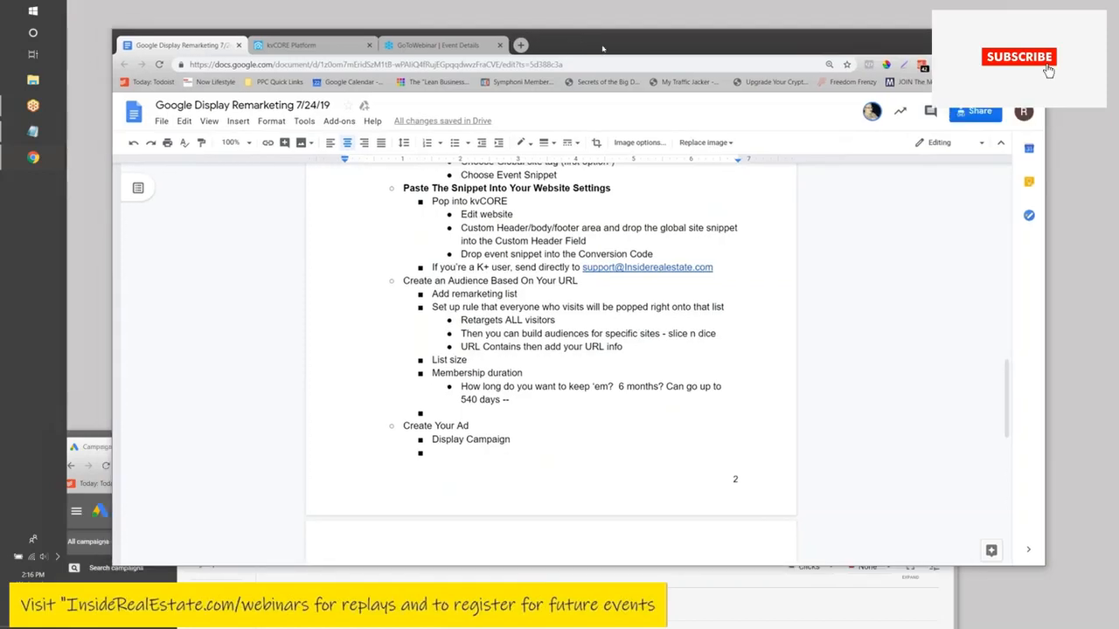
# - Bring the Google Ads window back in front of the notes document
pyautogui.moveTo(577, 32); pyautogui.dragTo(656, 46)
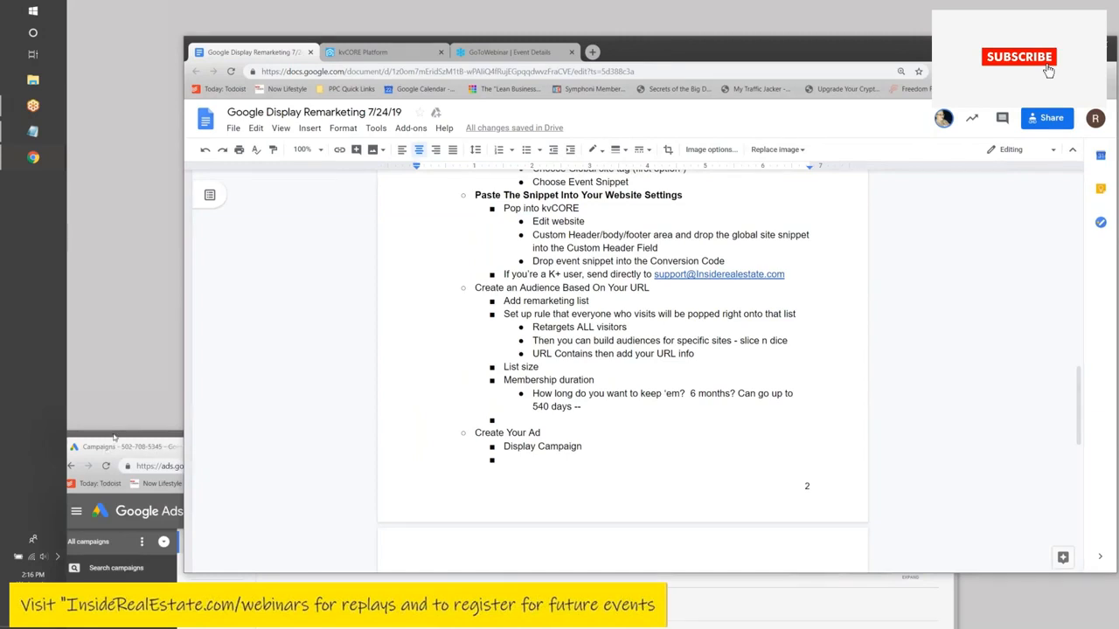
pyautogui.click(114, 437)
pyautogui.moveTo(113, 438); pyautogui.dragTo(226, 271)
pyautogui.moveTo(557, 173); pyautogui.dragTo(416, 48)
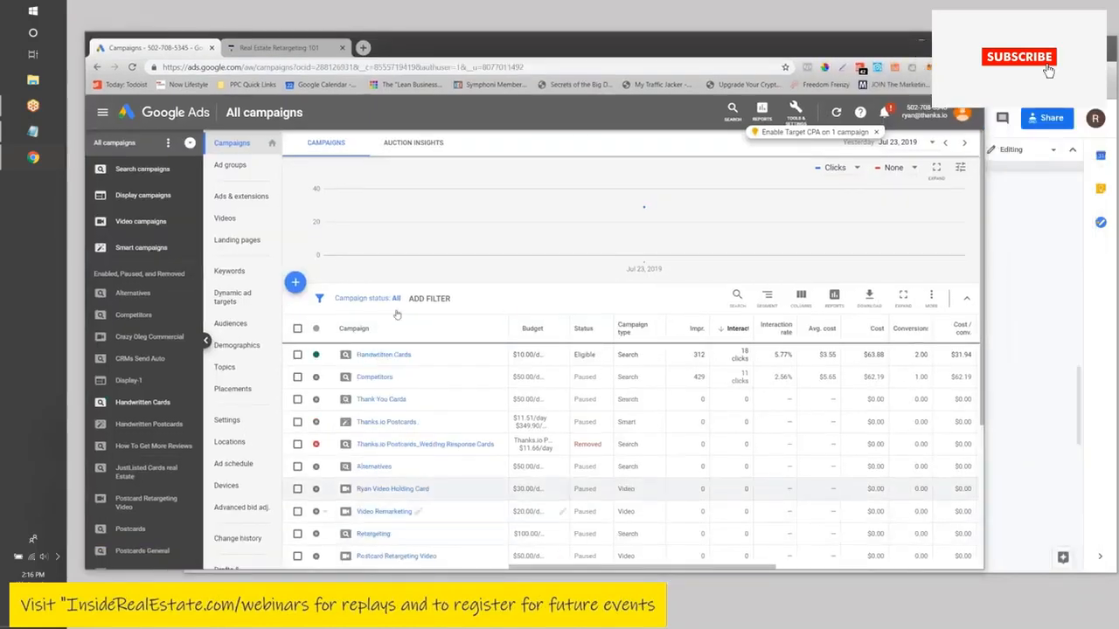
pyautogui.scroll(2, 245, 297)
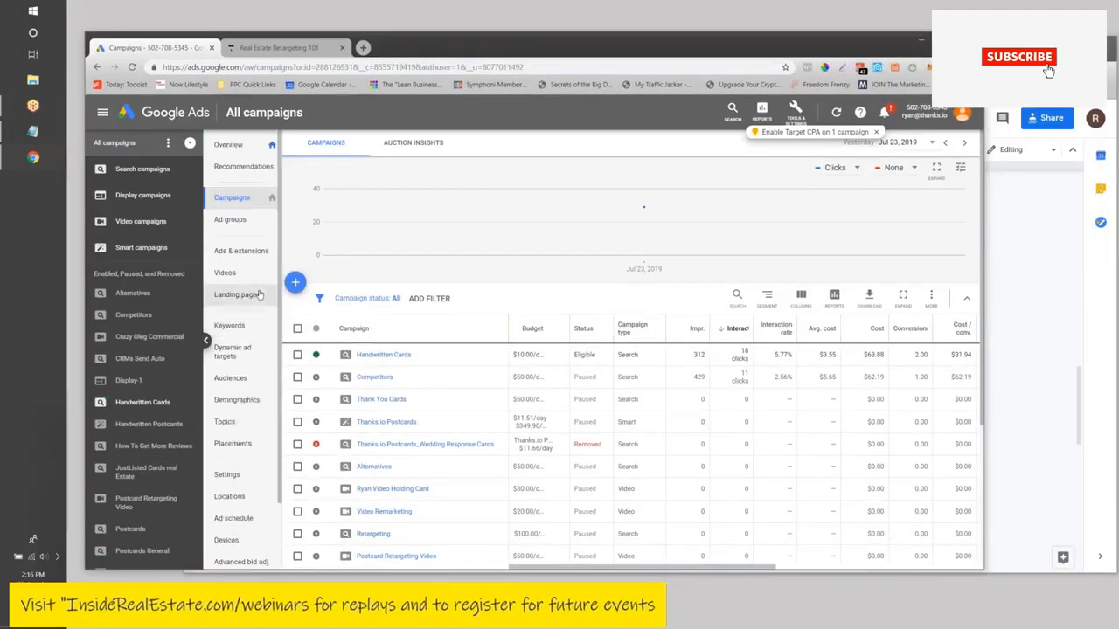
# - Filter to Display campaigns and start a new campaign
pyautogui.click(124, 198)
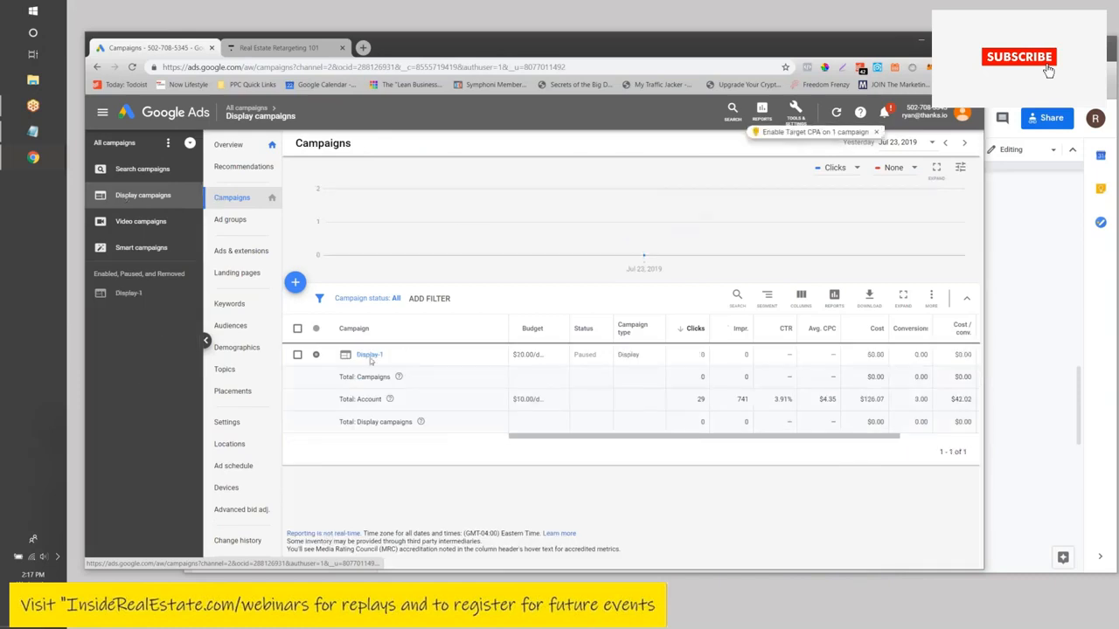
pyautogui.click(296, 284)
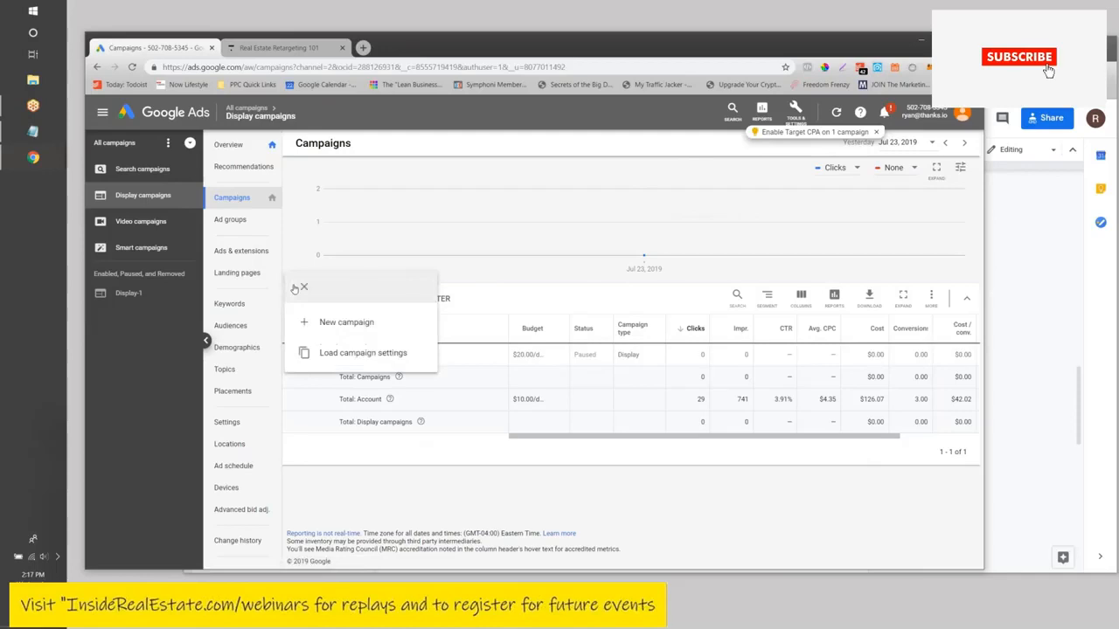
pyautogui.click(331, 335)
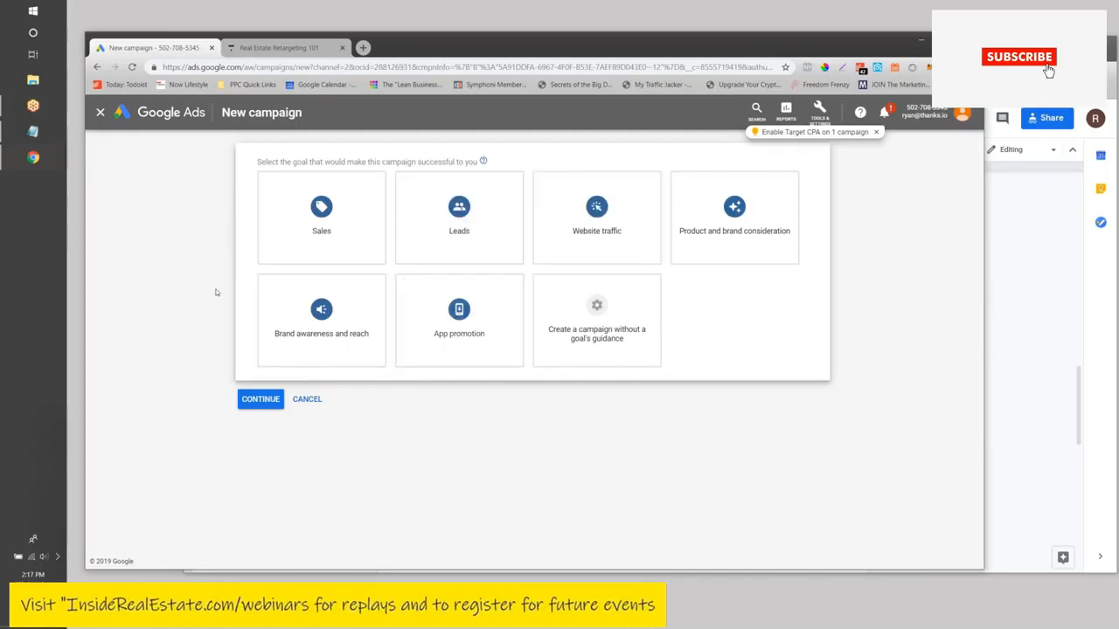
# - Look over the Sales goal, then pick Brand awareness and reach as the new campaign's goal
pyautogui.click(372, 223)
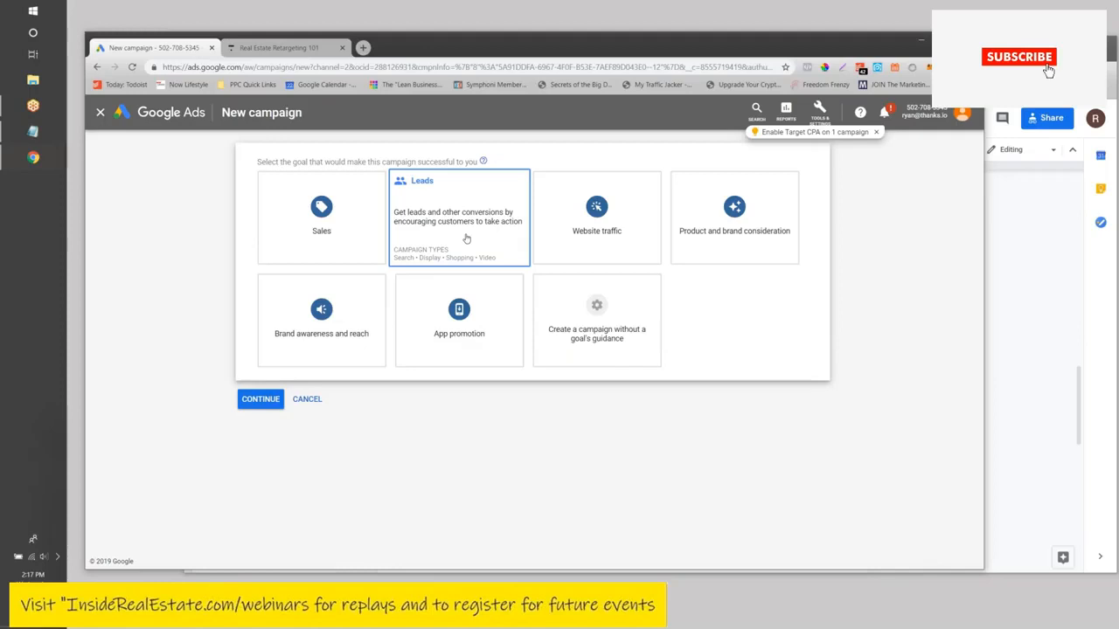
pyautogui.click(340, 334)
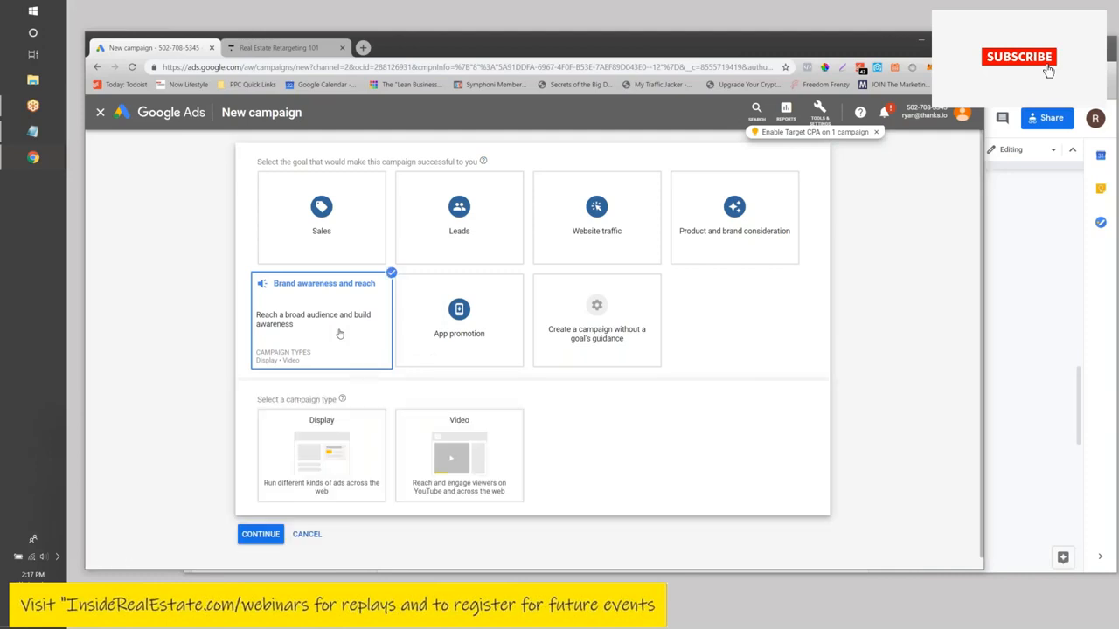
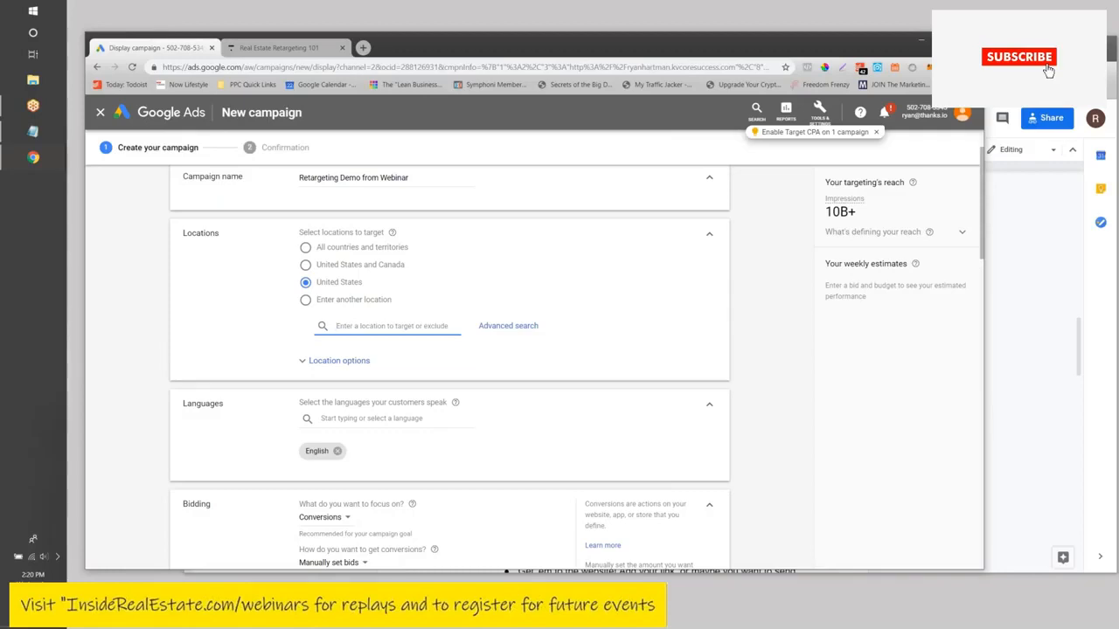
pyautogui.write('saint peter')
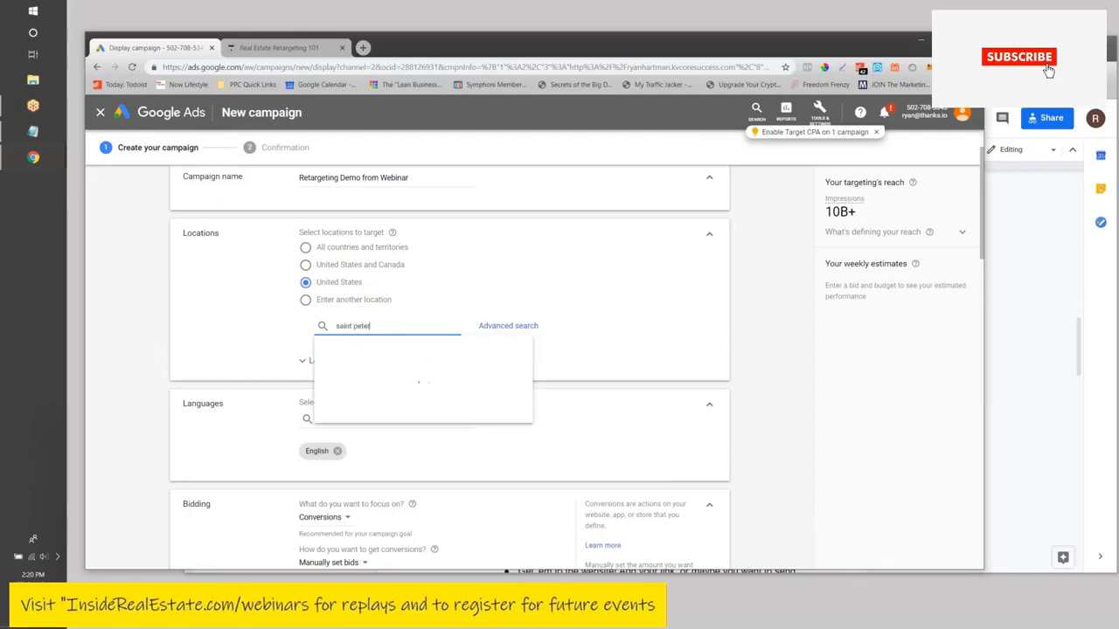
pyautogui.write('sburg fl')
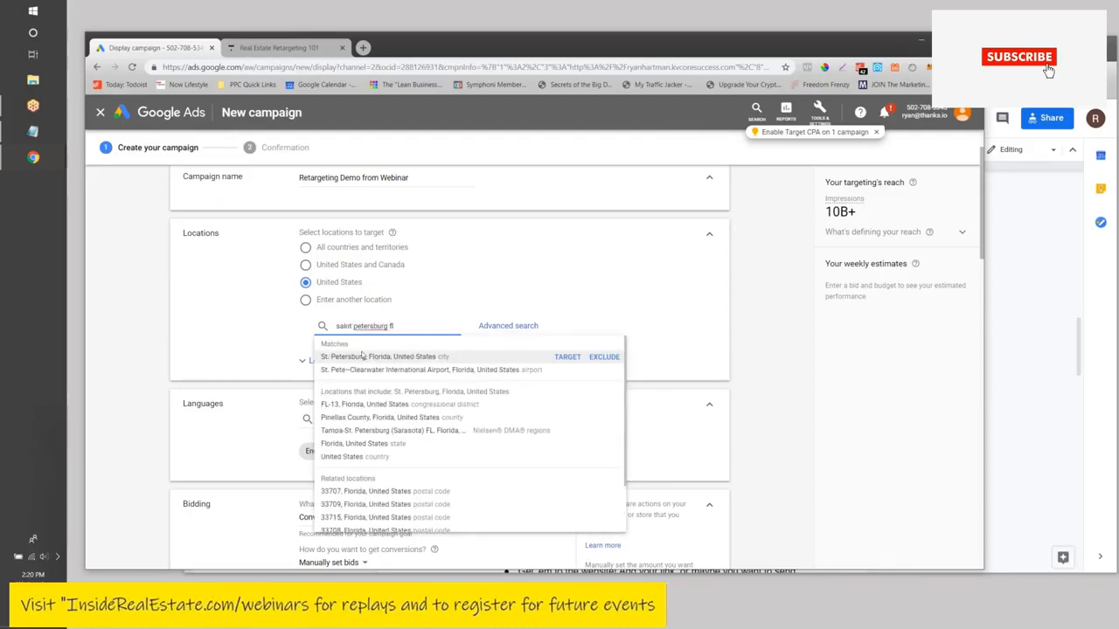
pyautogui.click(364, 356)
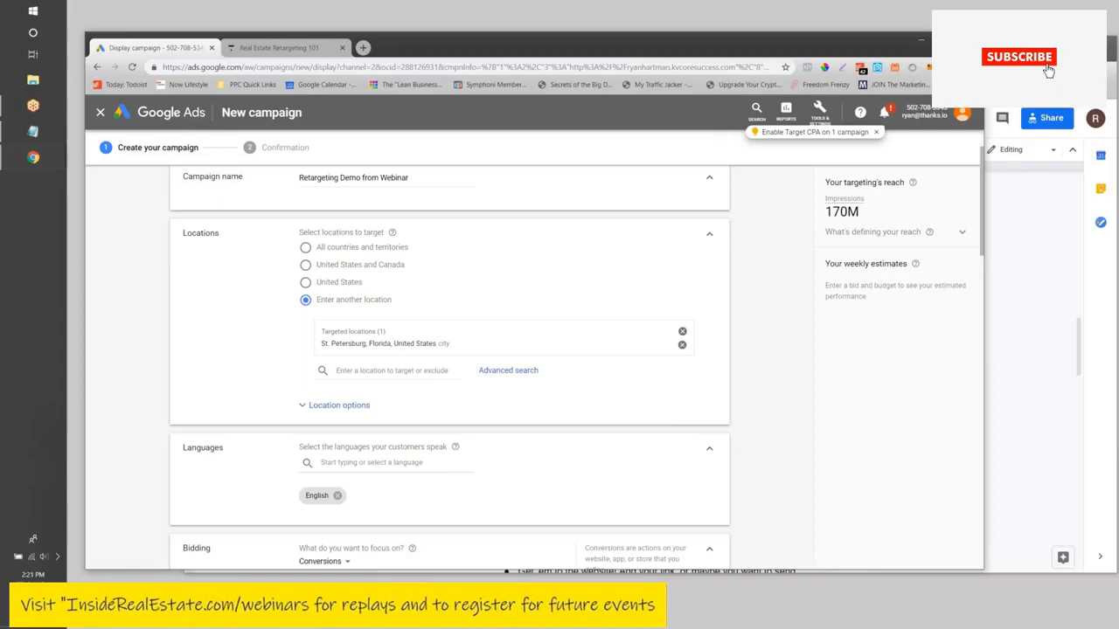
pyautogui.click(683, 346)
pyautogui.click(307, 282)
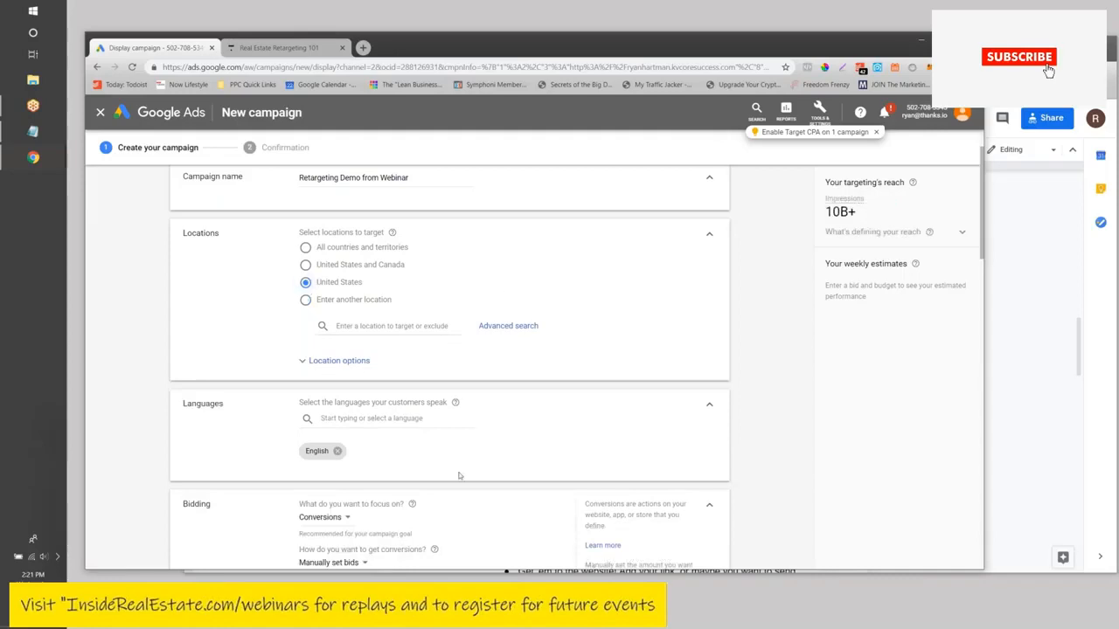
# - Under Location options, set Target to 'People in or regularly in your targeted locations'
pyautogui.scroll(-1, 349, 349)
pyautogui.click(348, 292)
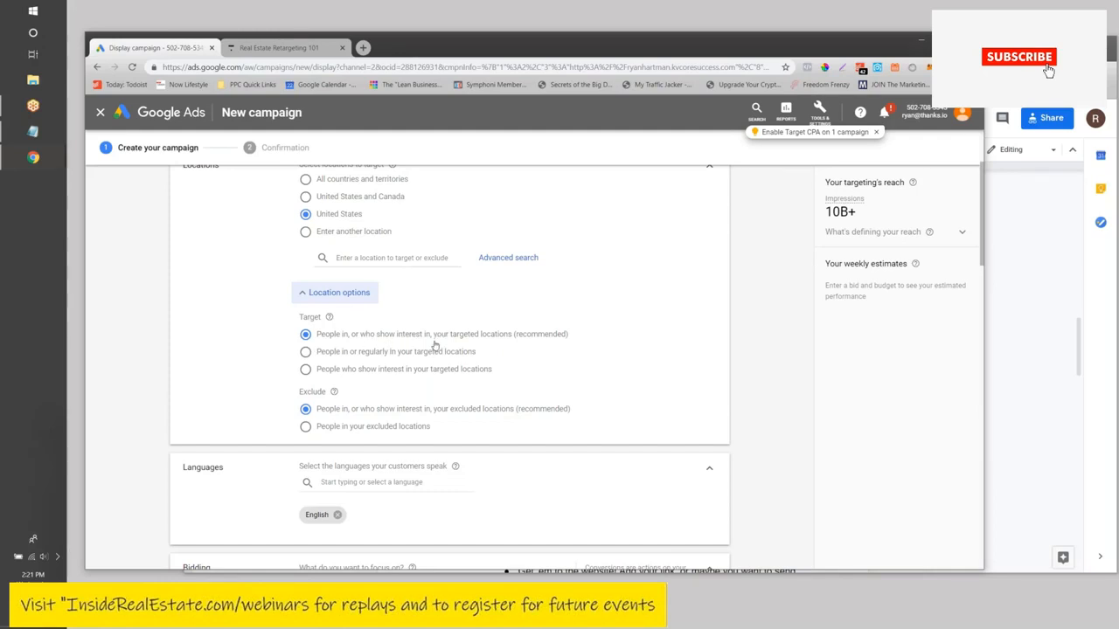
pyautogui.click(307, 353)
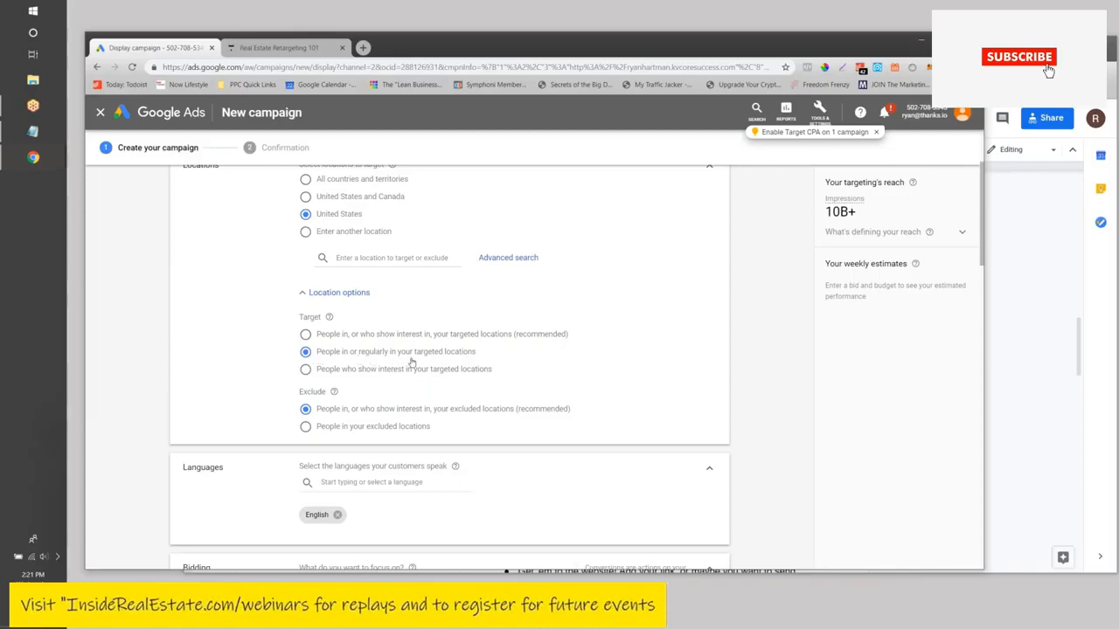
pyautogui.scroll(-1, 411, 363)
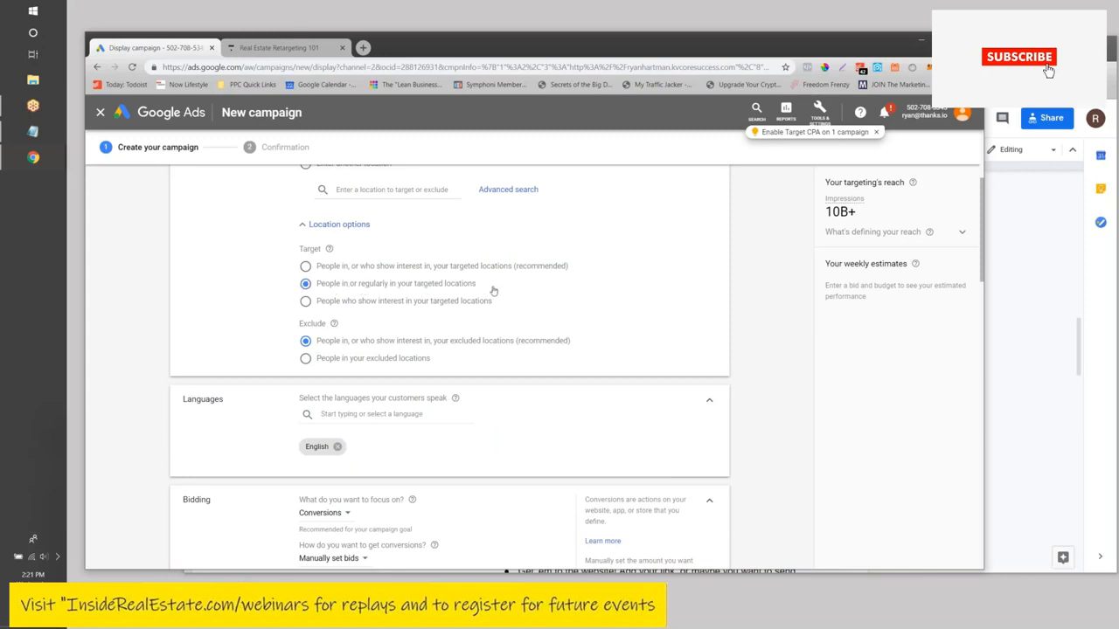
pyautogui.scroll(-3, 491, 291)
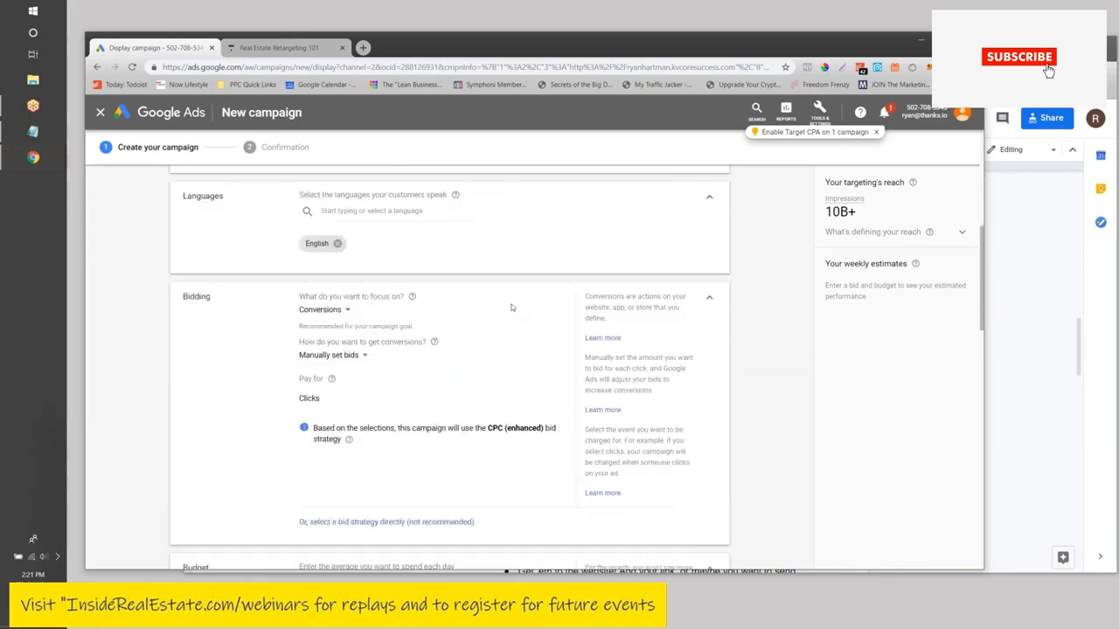
# - Set bidding to focus on Viewable impressions, giving a Viewable CPM bid strategy
pyautogui.scroll(1, 344, 315)
pyautogui.scroll(-1, 322, 349)
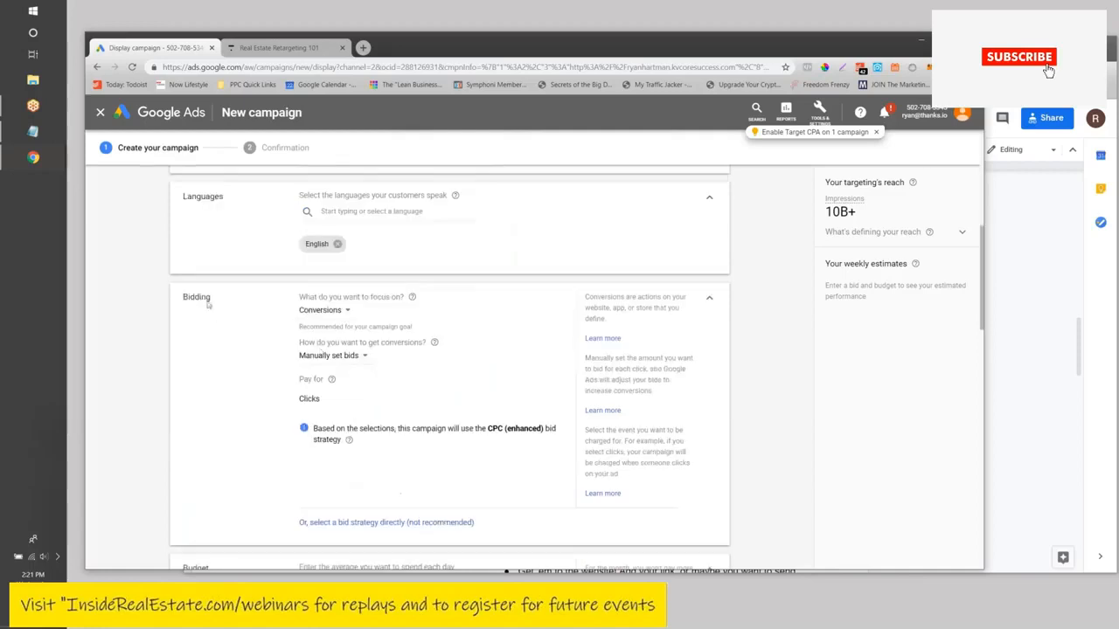
pyautogui.click(326, 312)
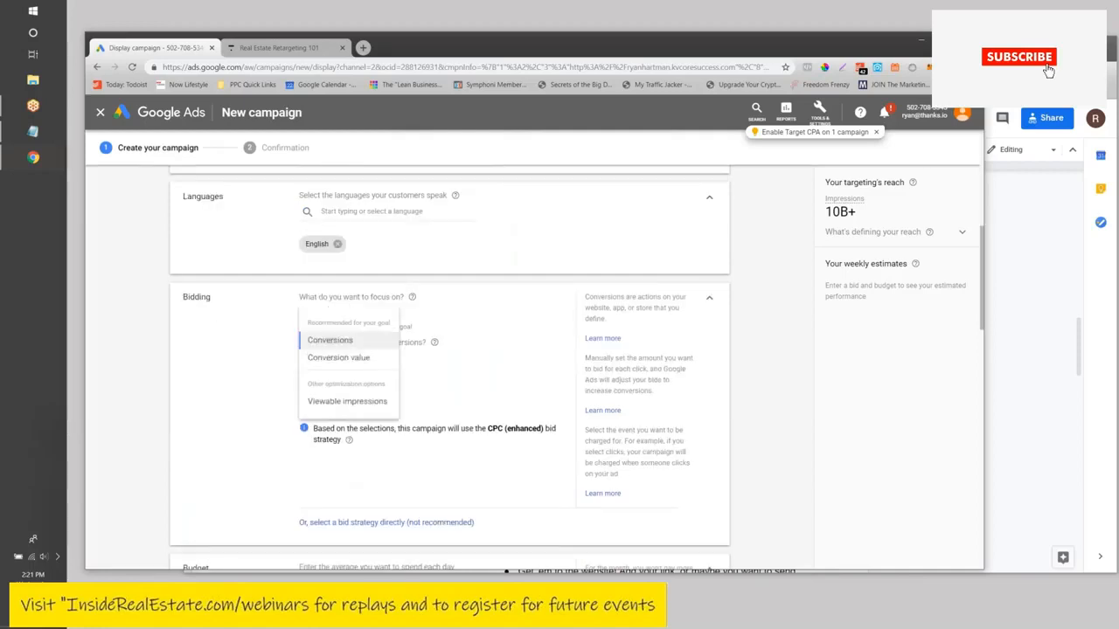
pyautogui.click(328, 402)
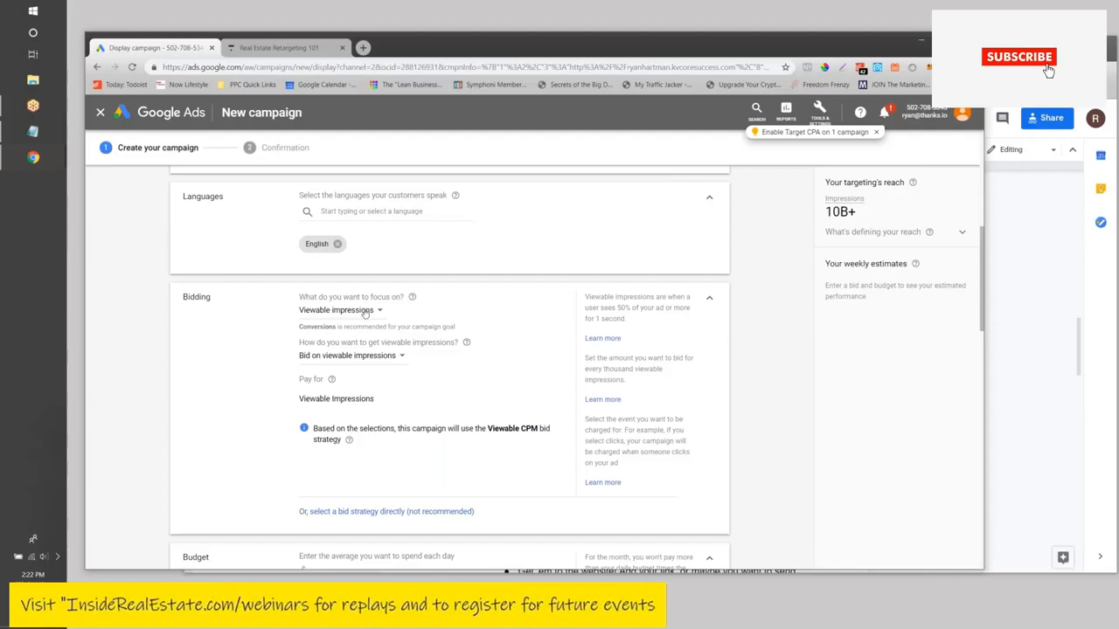
pyautogui.scroll(-1, 366, 312)
pyautogui.scroll(-2, 384, 362)
pyautogui.scroll(2, 354, 274)
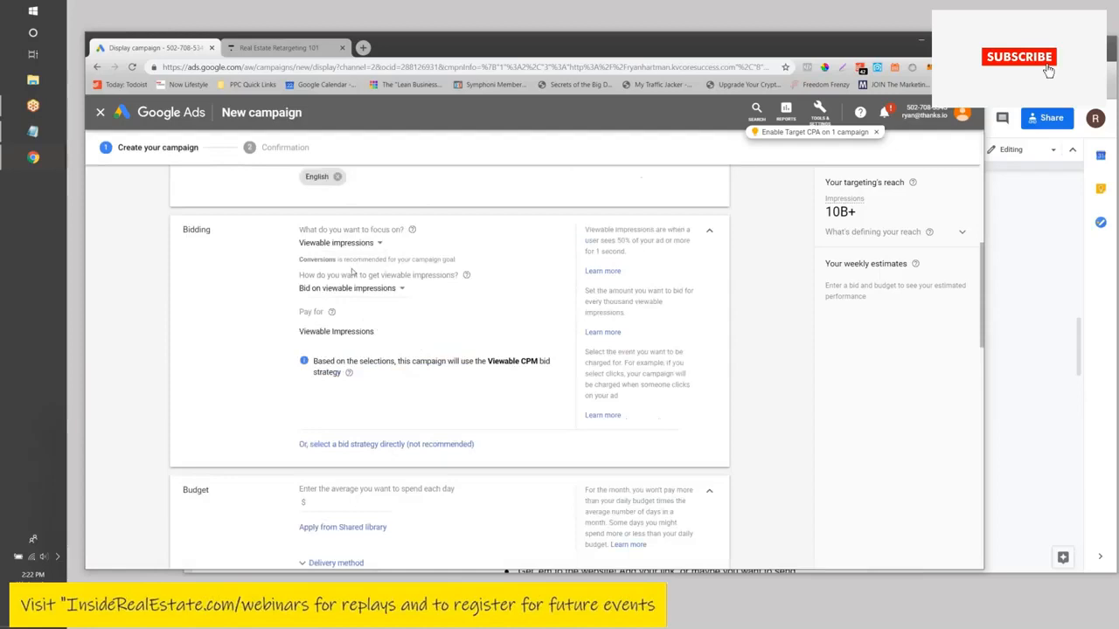
pyautogui.scroll(-1, 367, 302)
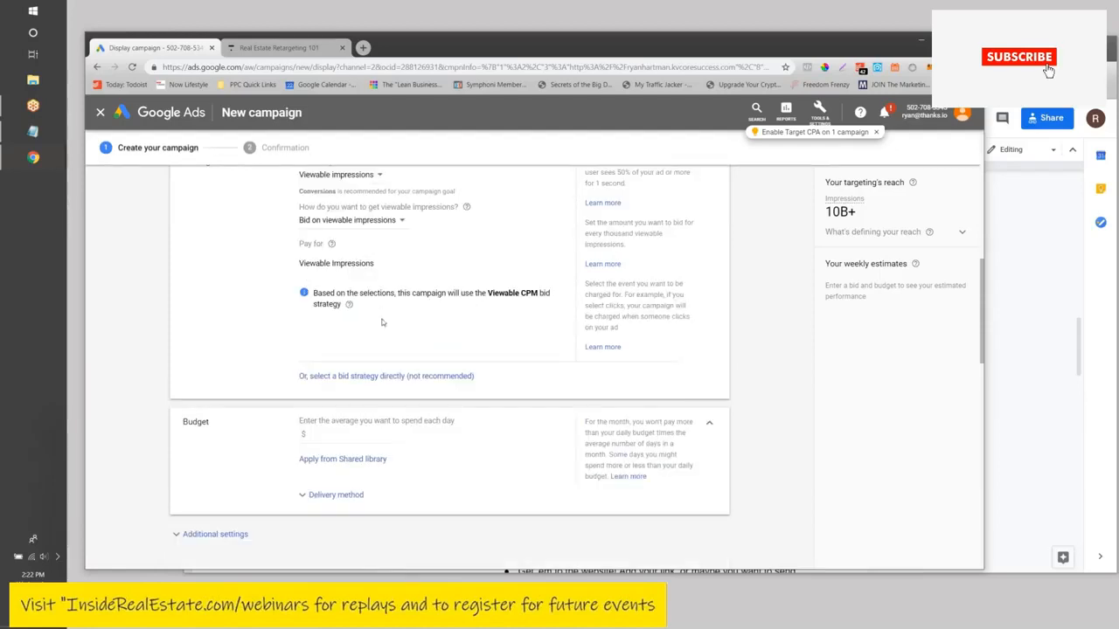
pyautogui.scroll(-1, 384, 319)
pyautogui.click(323, 370)
# - Set the campaign's daily budget to $5.00
pyautogui.write('5')
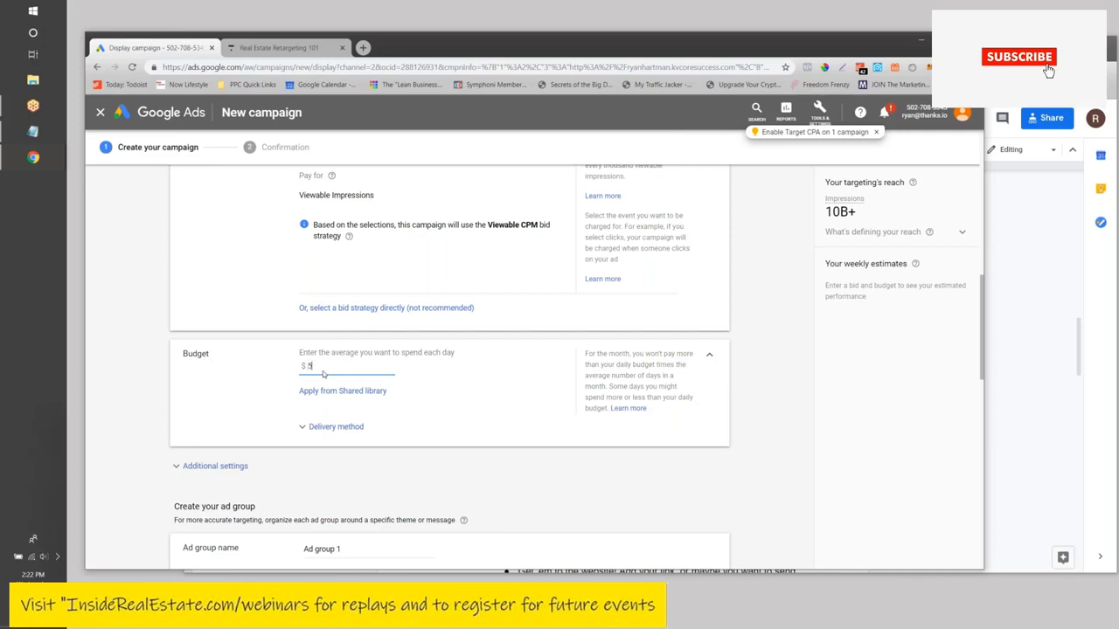
pyautogui.click(470, 379)
pyautogui.scroll(-3, 470, 382)
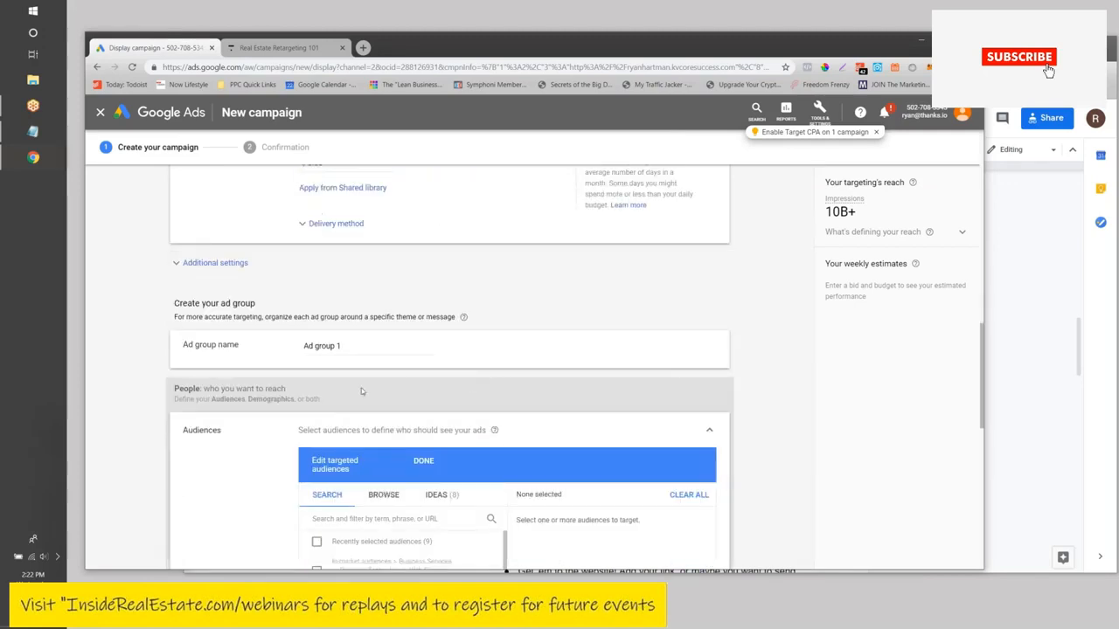
# - Rename the ad group from 'Ad group 1' to 'Basic Retargeting'
pyautogui.click(352, 346)
pyautogui.moveTo(352, 346); pyautogui.dragTo(276, 345)
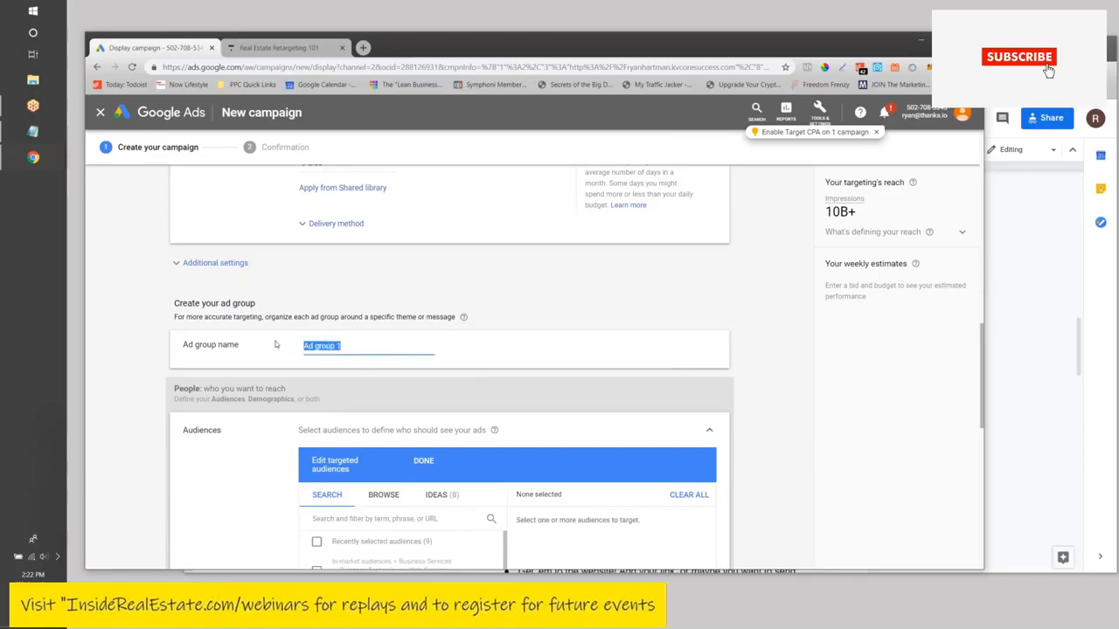
pyautogui.write('Basic Retargeting')
pyautogui.scroll(-3, 262, 341)
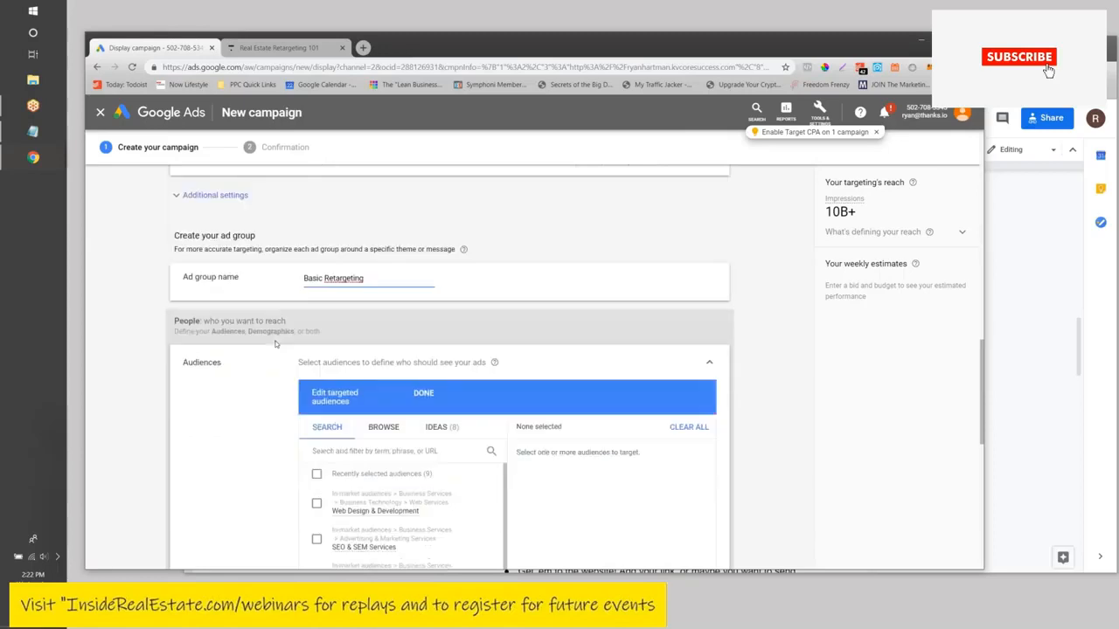
pyautogui.scroll(-1, 262, 297)
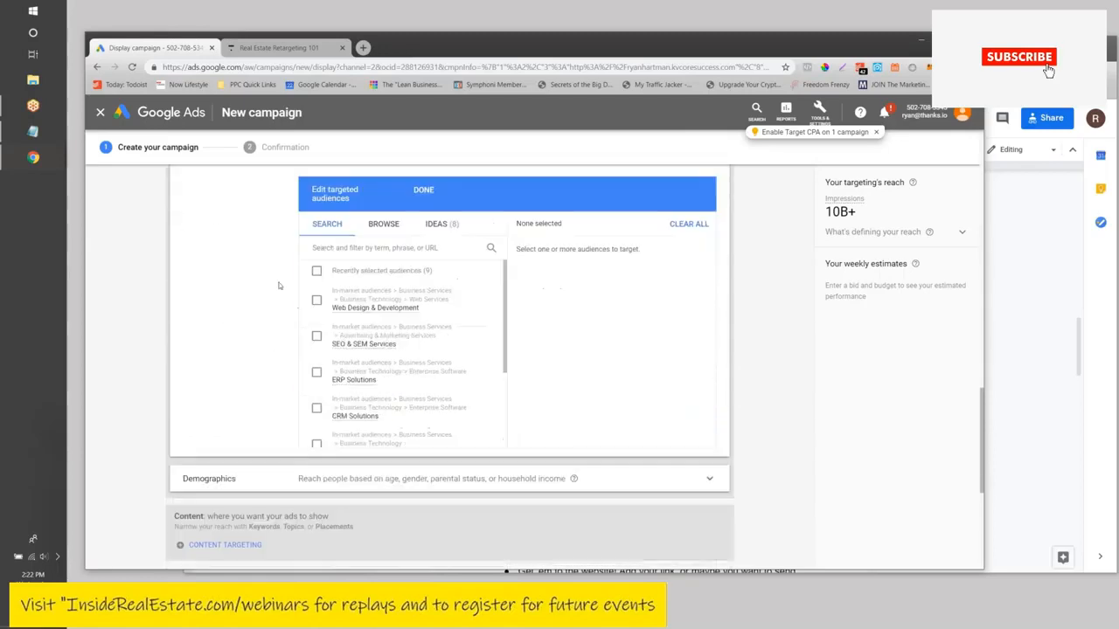
pyautogui.scroll(2, 278, 286)
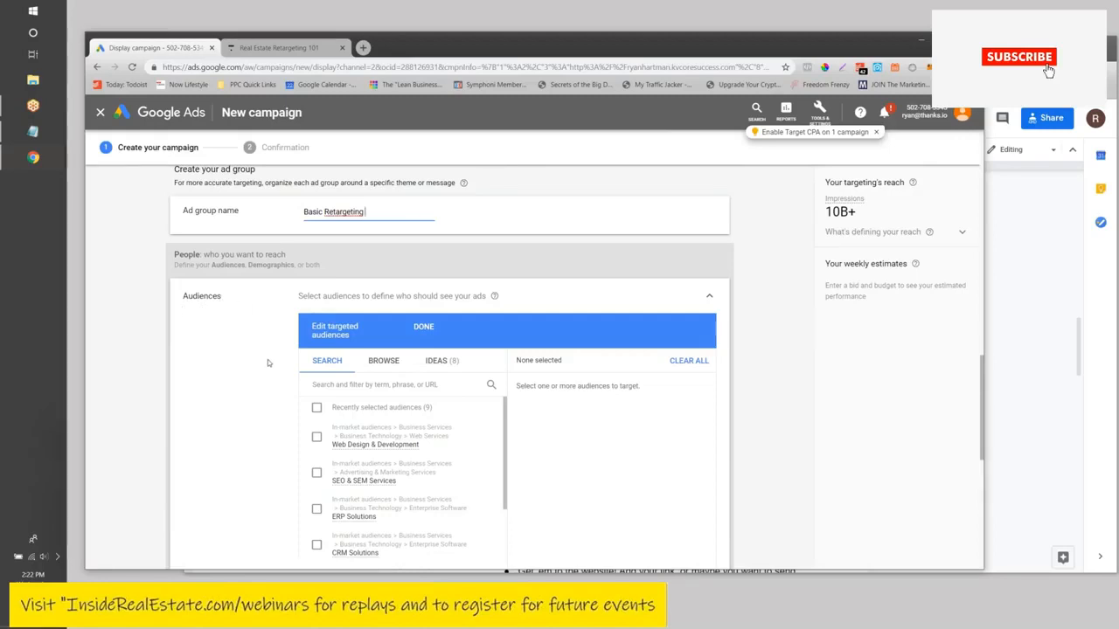
# - Expand the demographic targeting, leaving every gender, age, parental status and income group included
pyautogui.scroll(-1, 269, 363)
pyautogui.scroll(-2, 446, 402)
pyautogui.scroll(2, 446, 403)
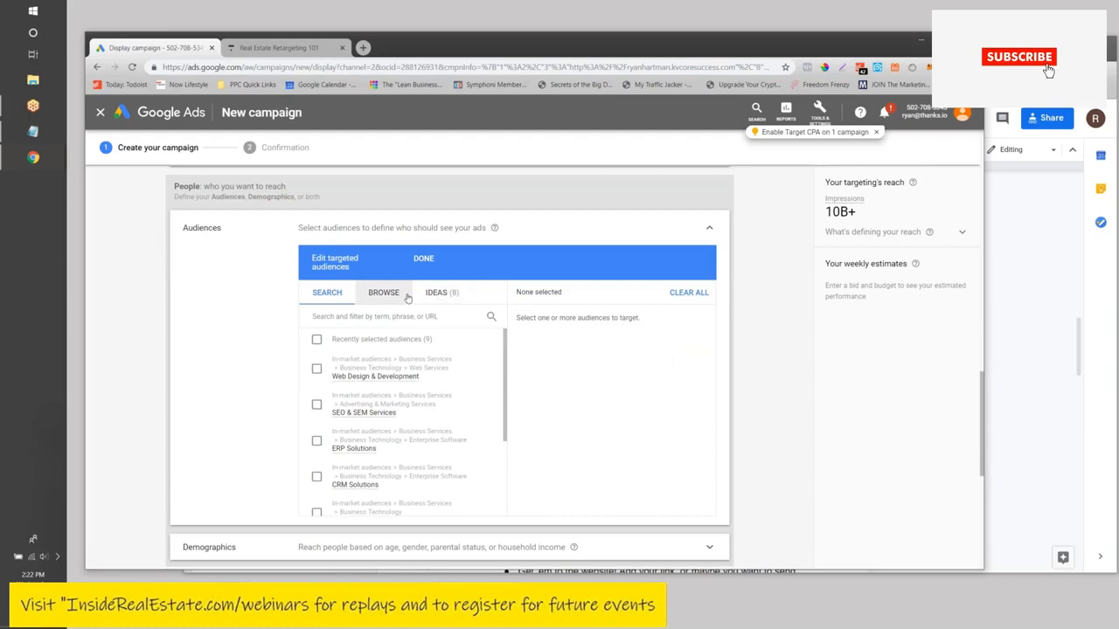
pyautogui.scroll(-1, 297, 350)
pyautogui.scroll(-3, 300, 338)
pyautogui.scroll(-4, 301, 337)
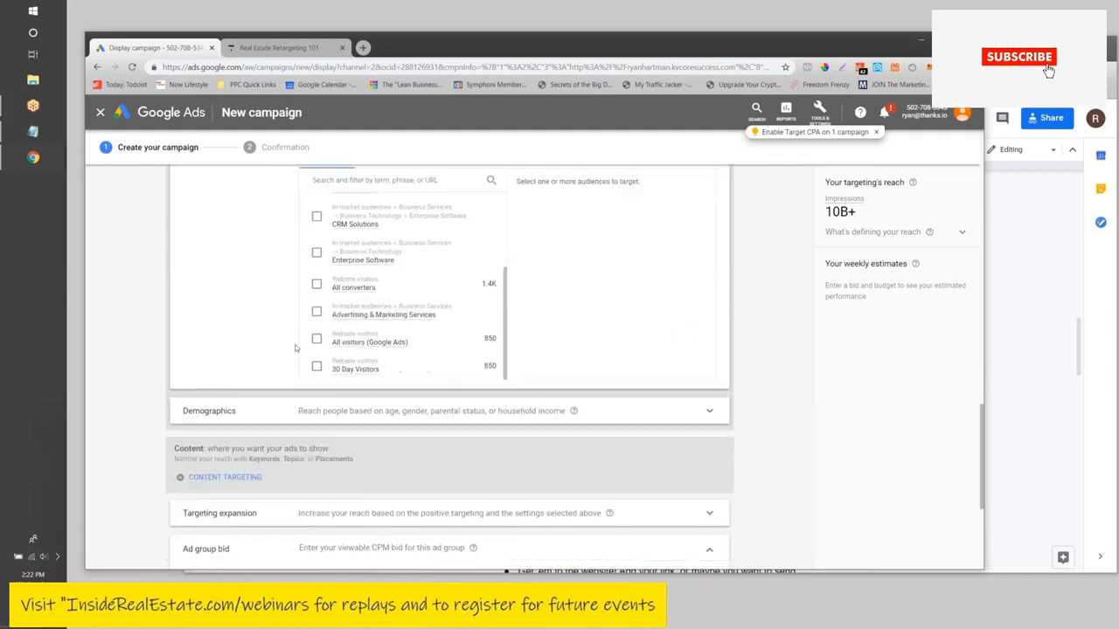
pyautogui.scroll(5, 294, 311)
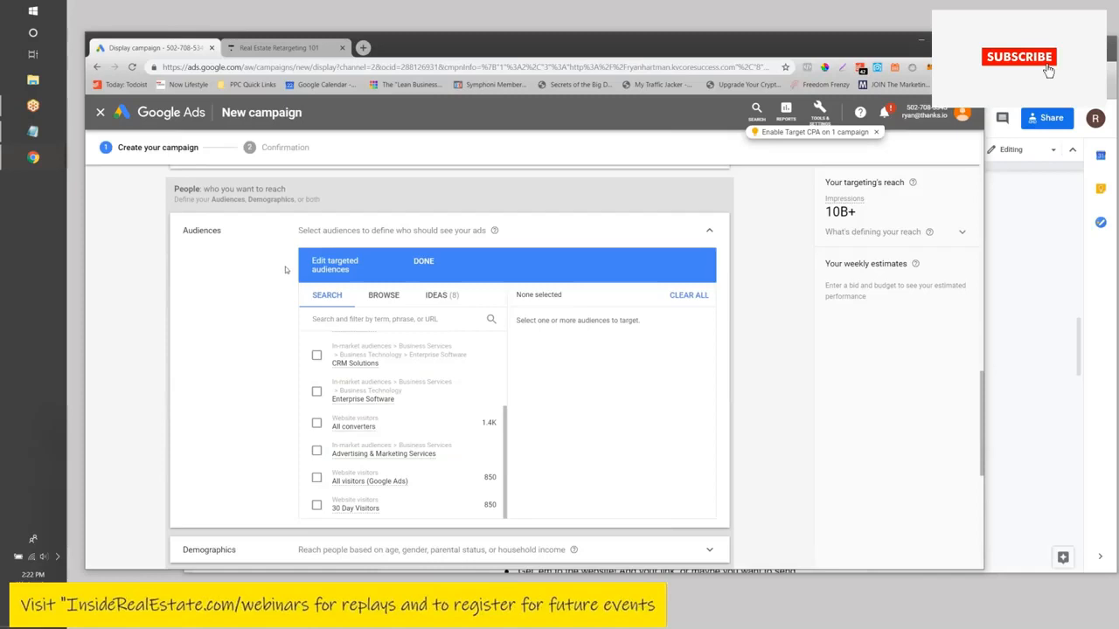
pyautogui.scroll(-3, 262, 341)
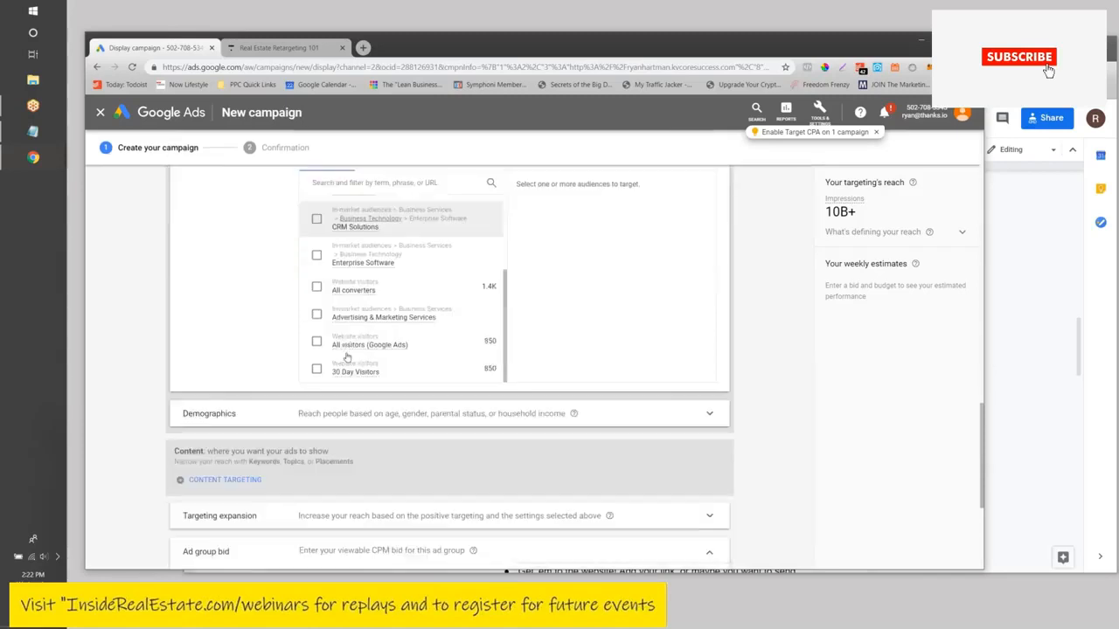
pyautogui.click(260, 344)
# - Expand Additional settings to show Devices and frequency capping options
pyautogui.scroll(-5, 253, 367)
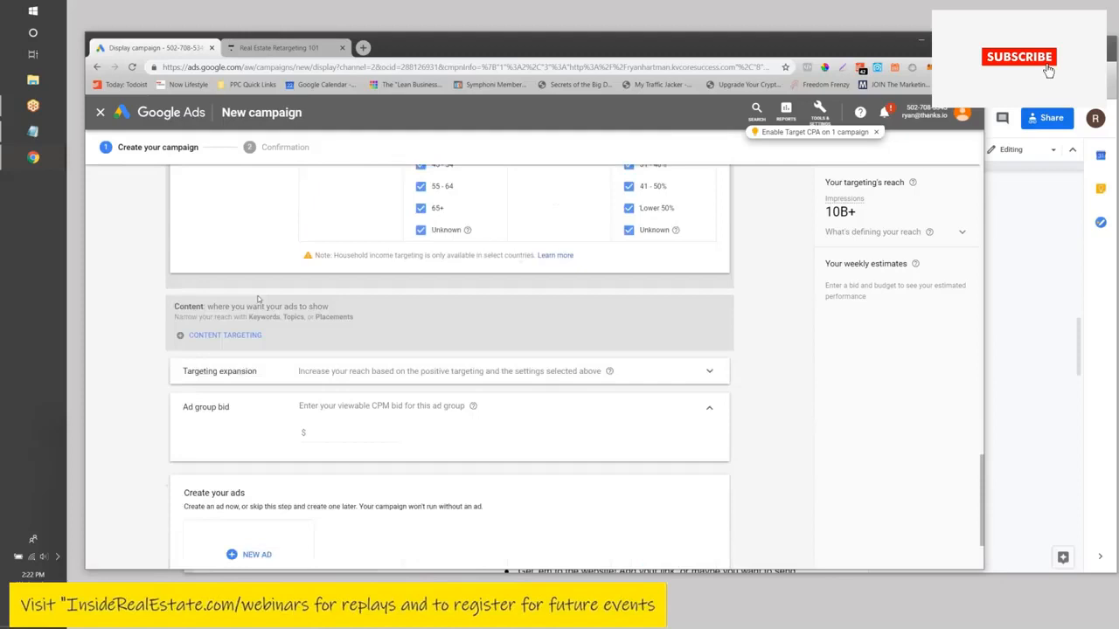
pyautogui.scroll(-2, 250, 385)
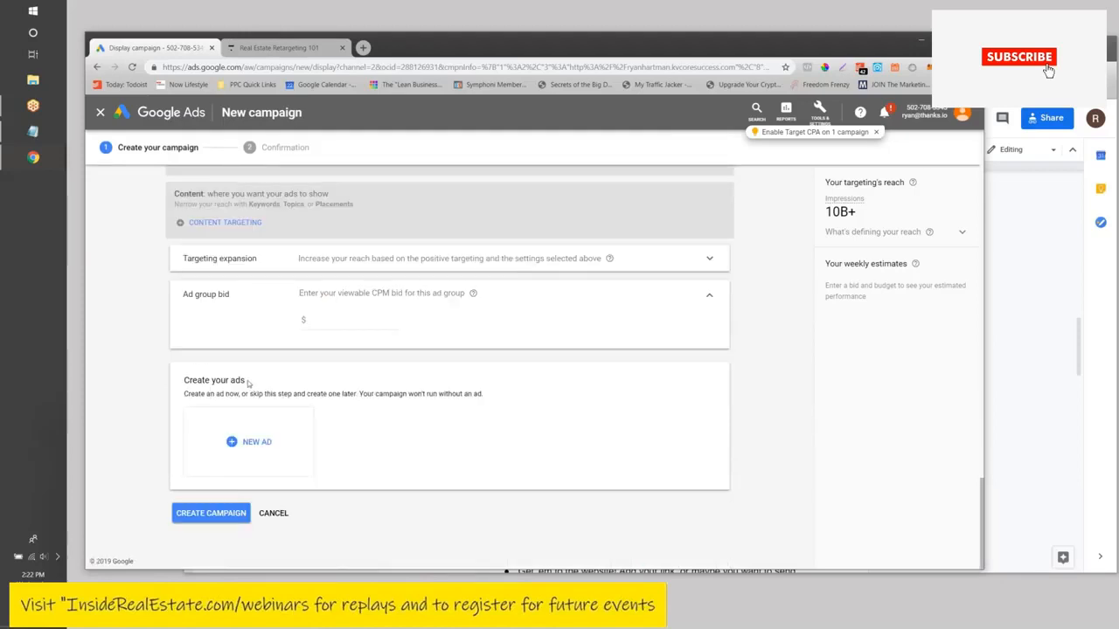
pyautogui.scroll(3, 236, 419)
pyautogui.scroll(10, 232, 413)
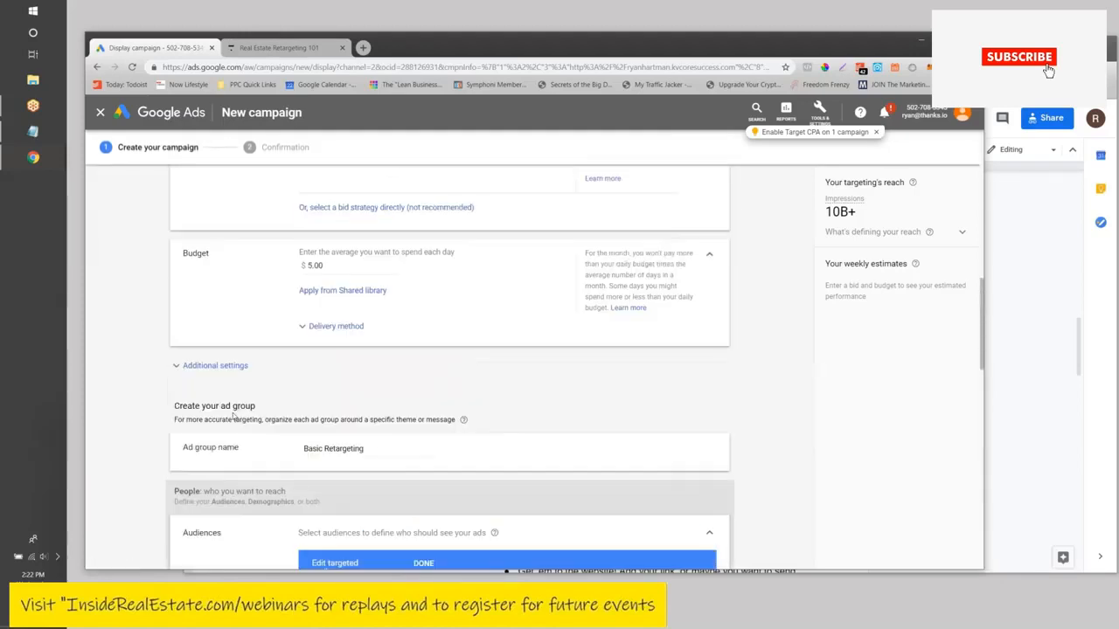
pyautogui.click(217, 298)
# - Close the audience editor with DONE, leaving 0 targeted audiences
pyautogui.scroll(-1, 316, 294)
pyautogui.scroll(-3, 315, 294)
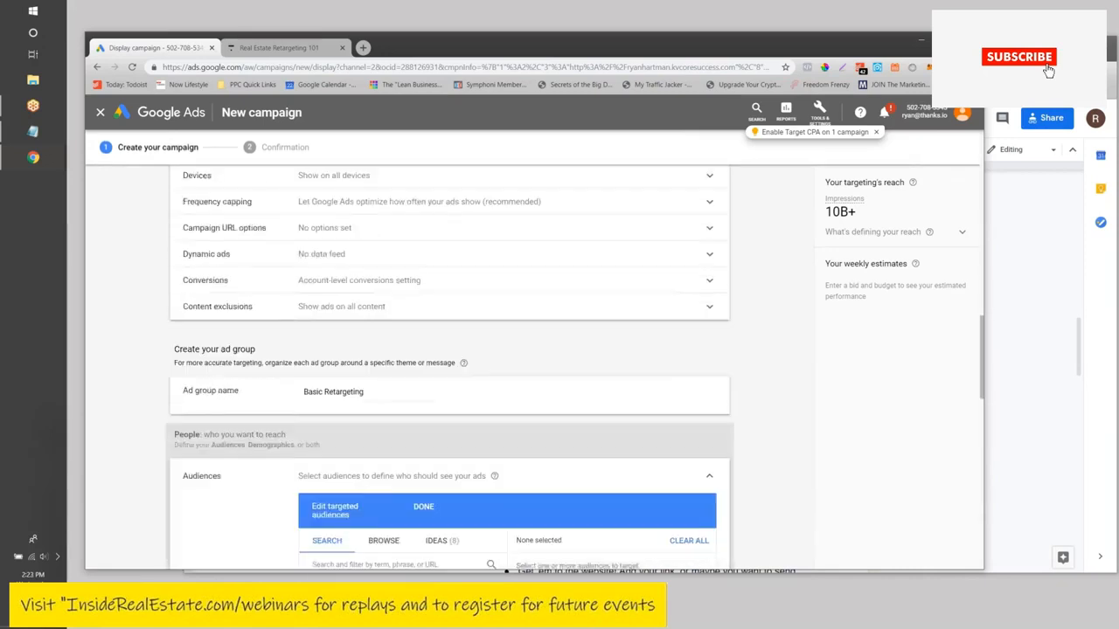
pyautogui.scroll(-2, 315, 295)
pyautogui.scroll(-1, 328, 298)
pyautogui.scroll(1, 328, 298)
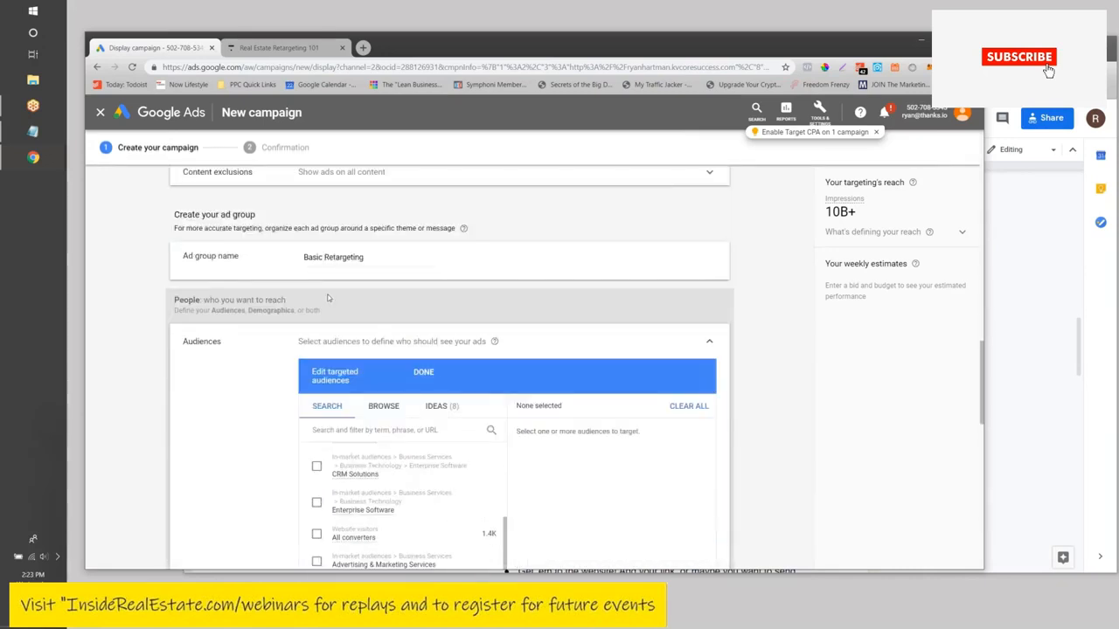
pyautogui.scroll(-2, 275, 356)
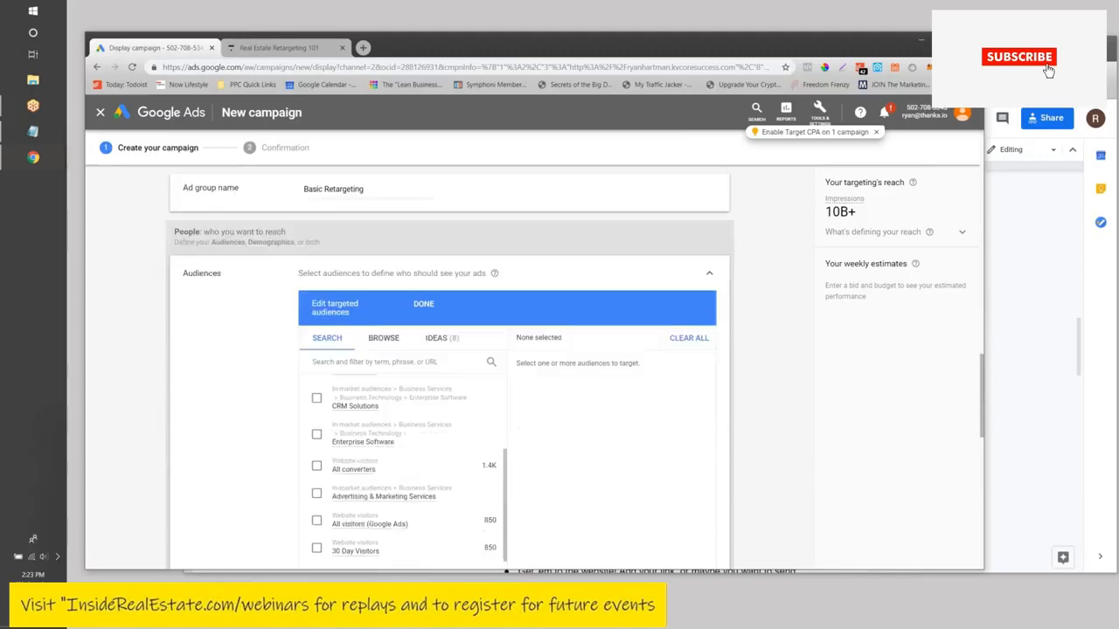
pyautogui.scroll(-2, 276, 359)
pyautogui.scroll(3, 393, 334)
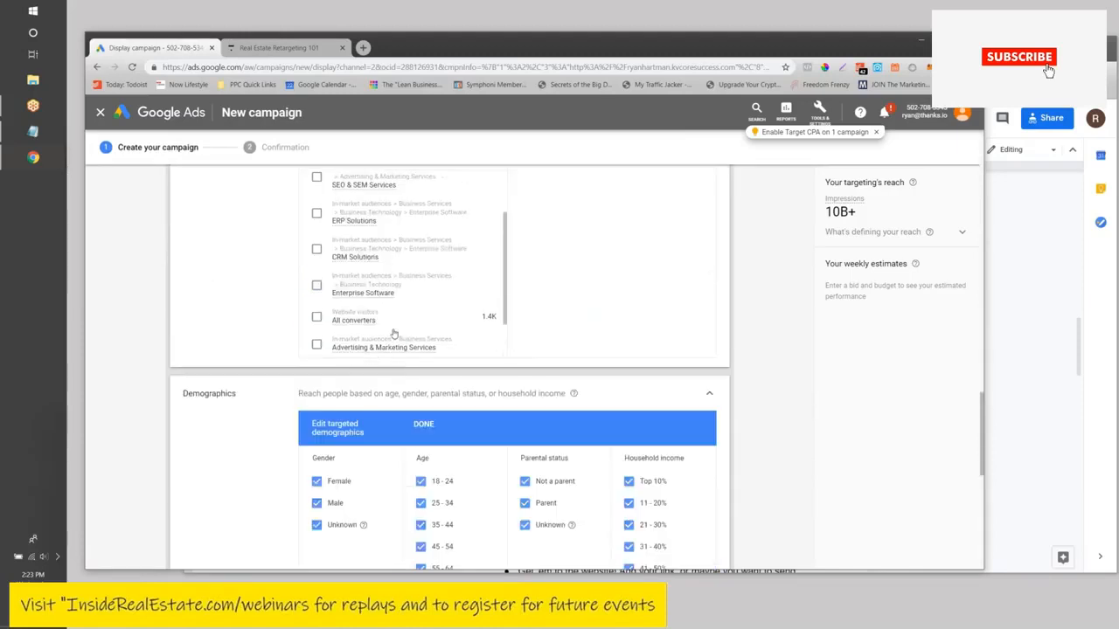
pyautogui.scroll(1, 393, 334)
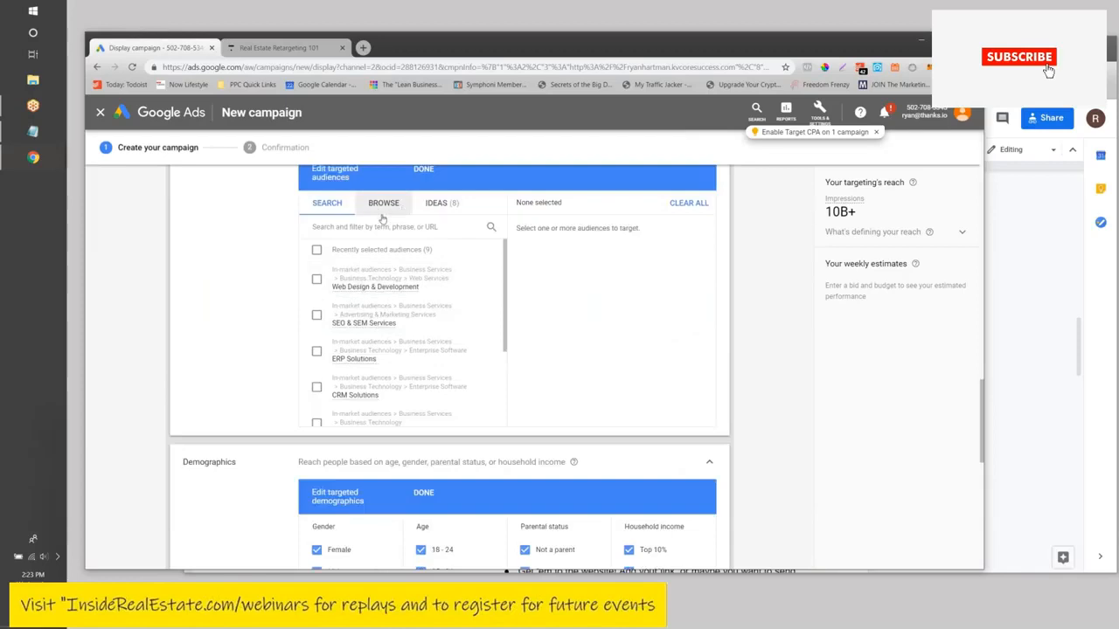
pyautogui.scroll(1, 368, 219)
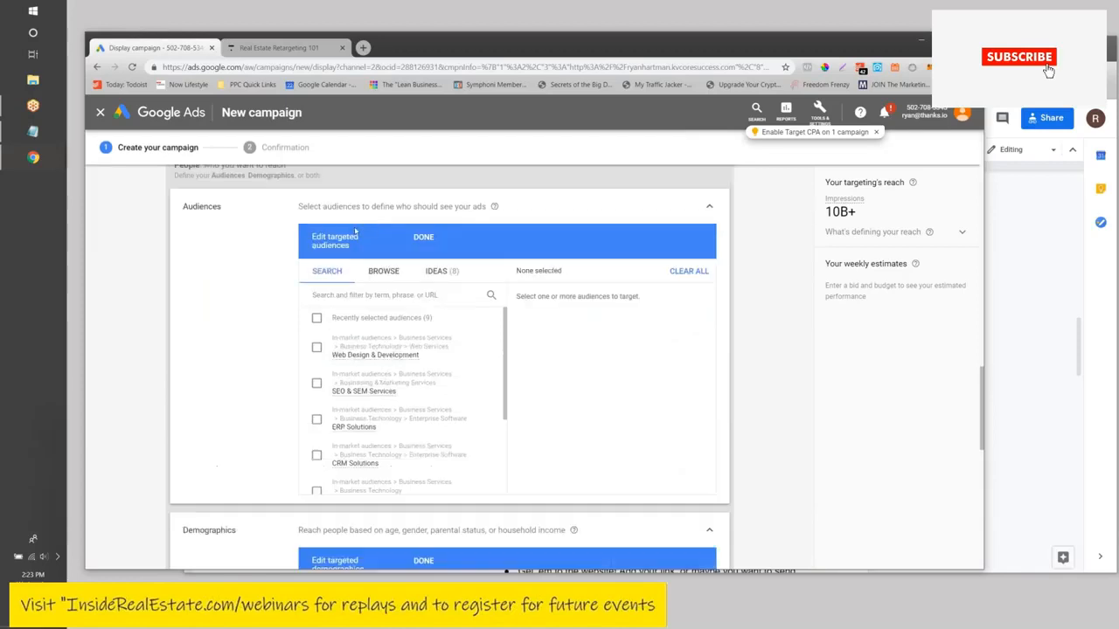
pyautogui.click(425, 239)
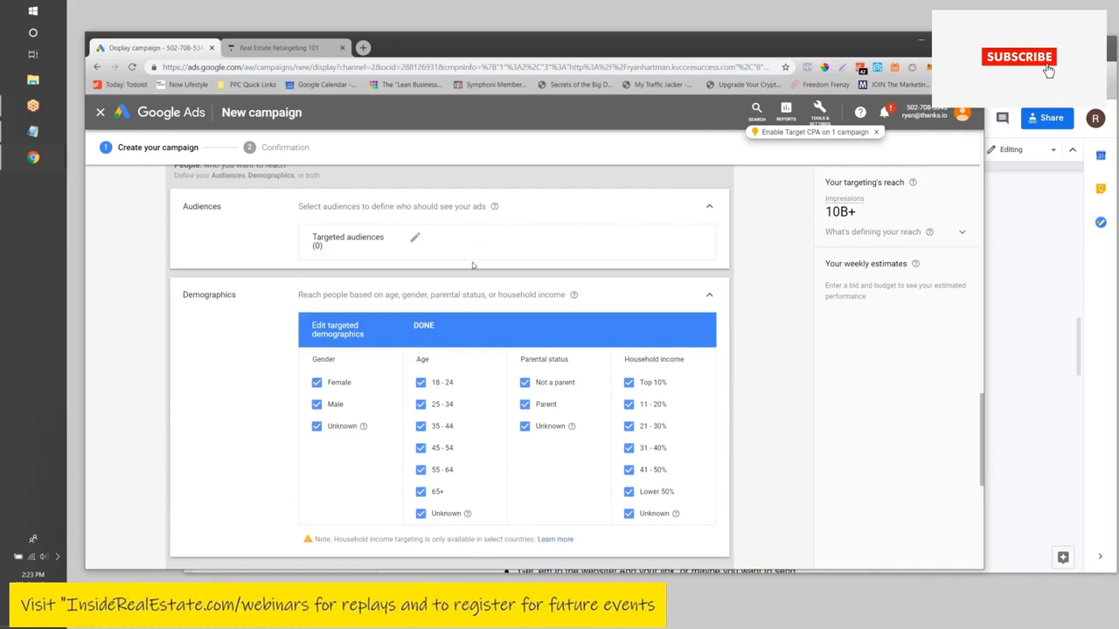
pyautogui.scroll(-4, 472, 265)
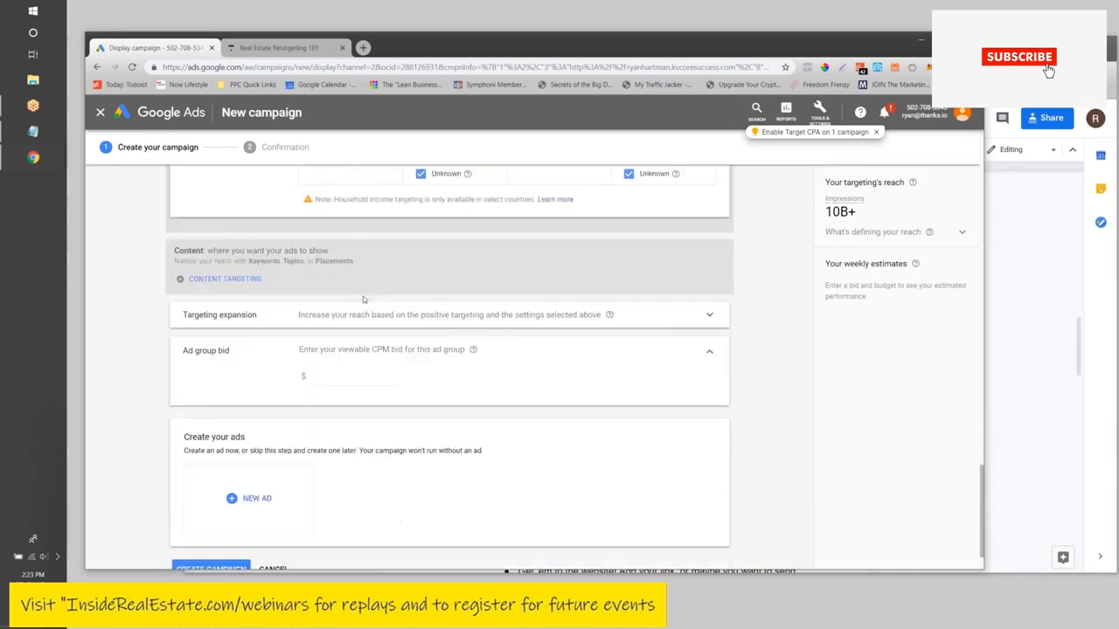
pyautogui.scroll(4, 365, 306)
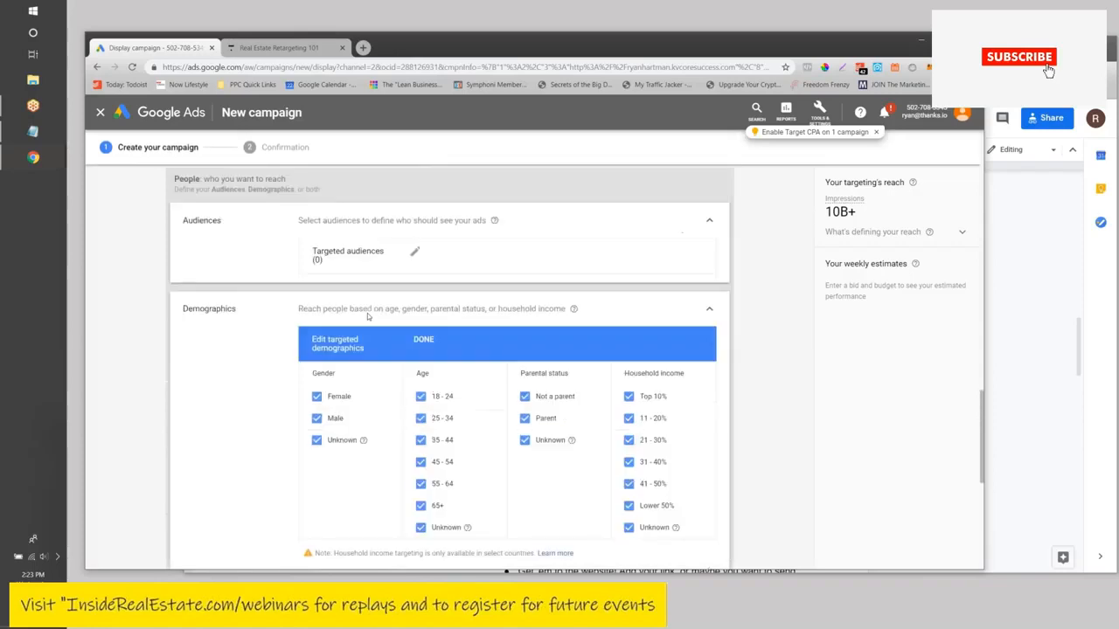
pyautogui.scroll(2, 368, 317)
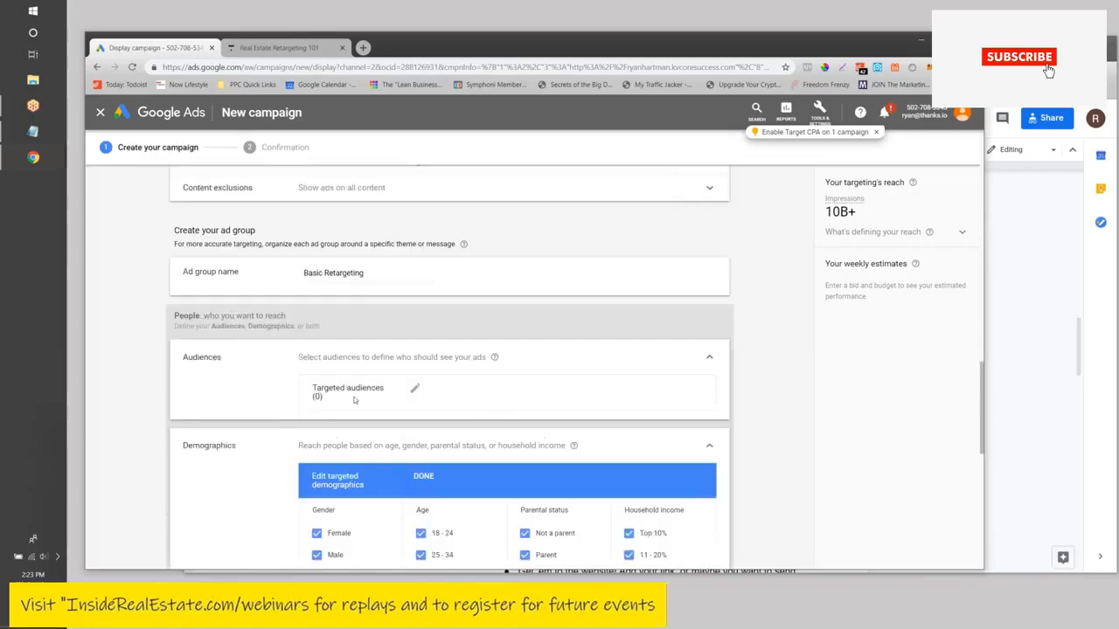
pyautogui.click(201, 358)
pyautogui.click(202, 360)
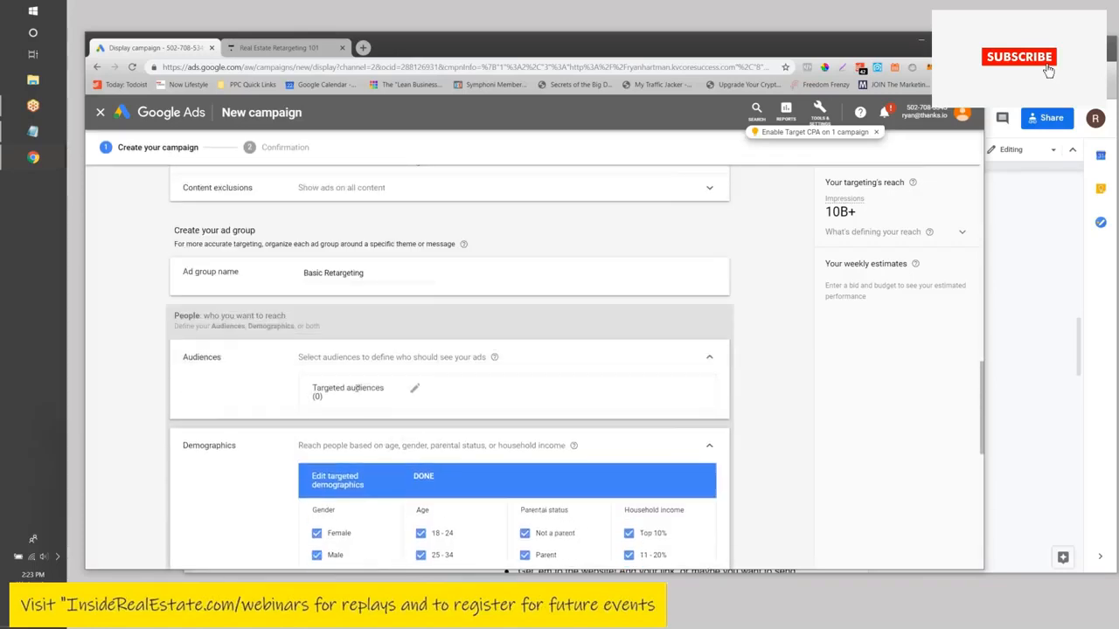
pyautogui.click(416, 393)
pyautogui.scroll(-2, 455, 359)
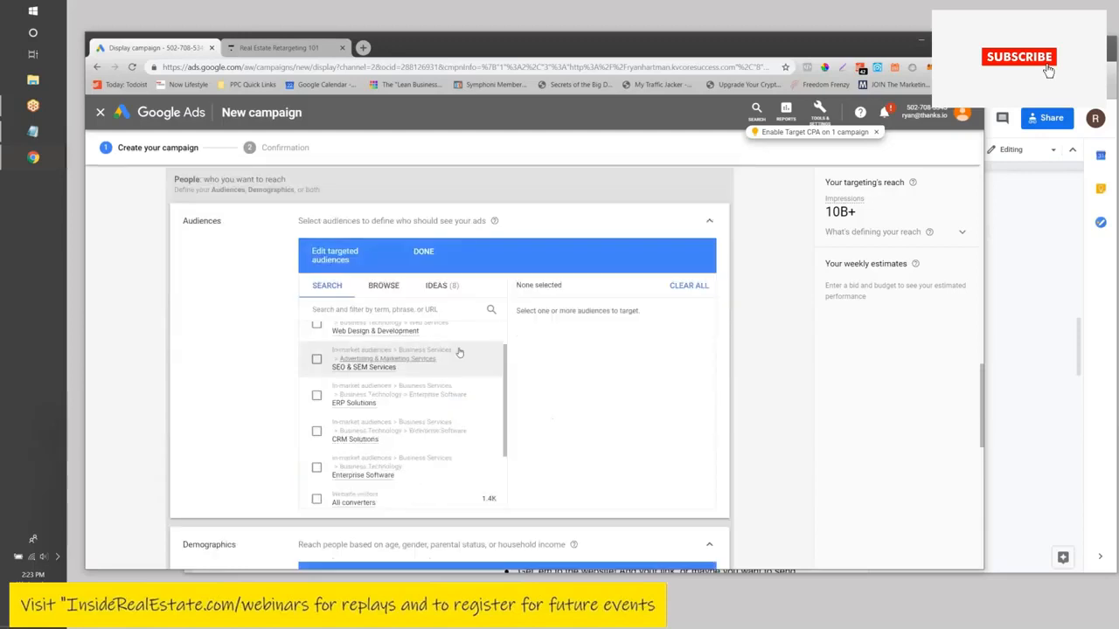
pyautogui.scroll(2, 261, 354)
pyautogui.scroll(-3, 452, 338)
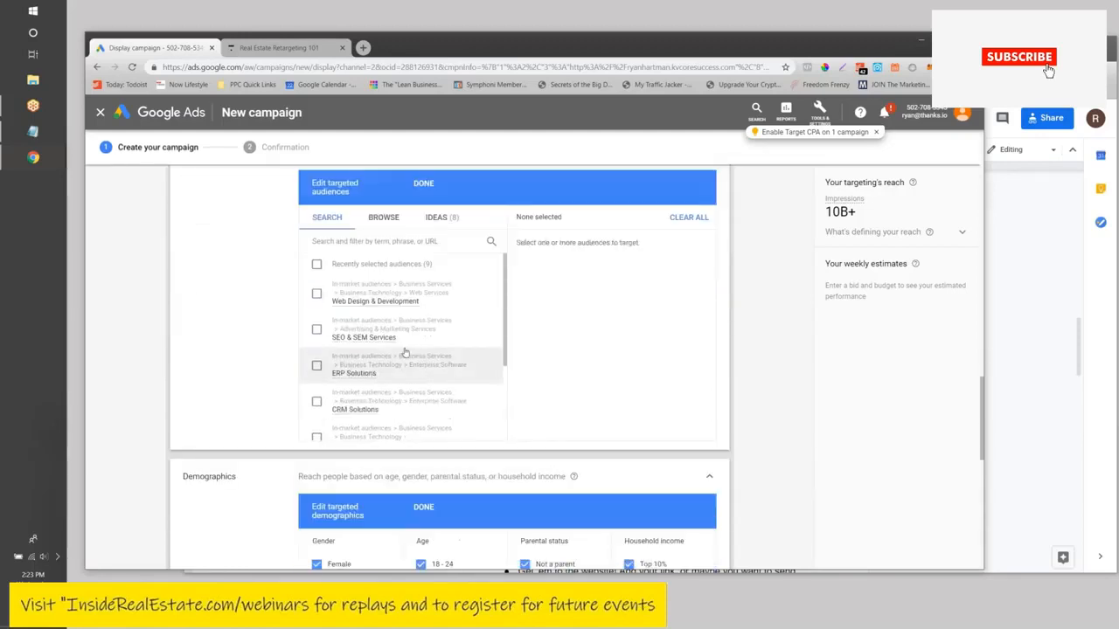
pyautogui.scroll(1, 452, 339)
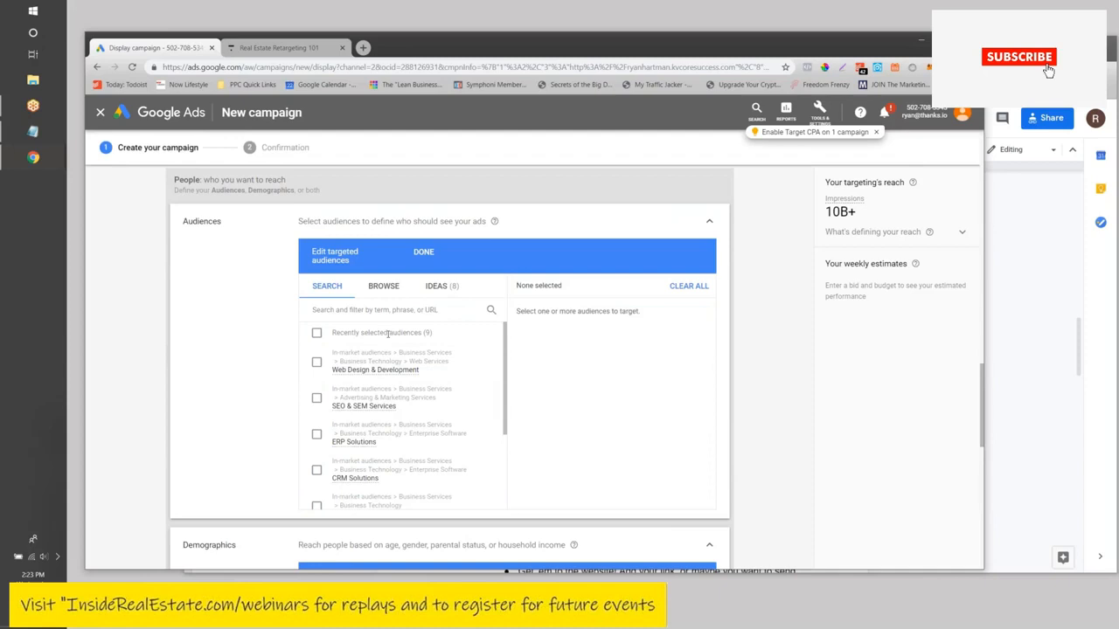
pyautogui.scroll(-2, 404, 333)
pyautogui.scroll(-2, 368, 403)
pyautogui.moveTo(369, 404)
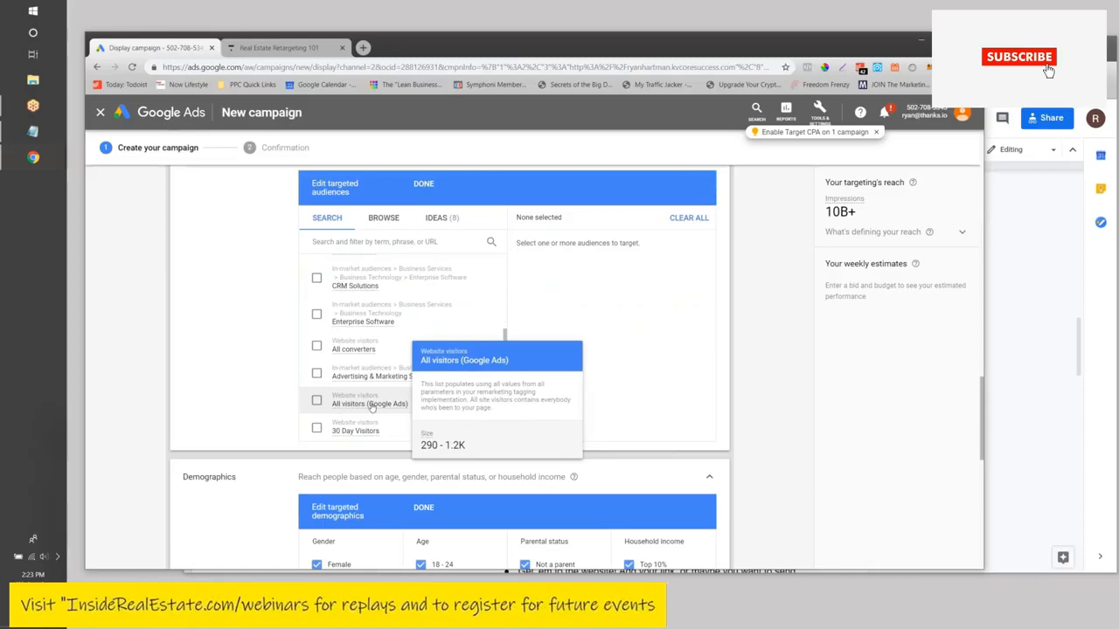
pyautogui.click(320, 404)
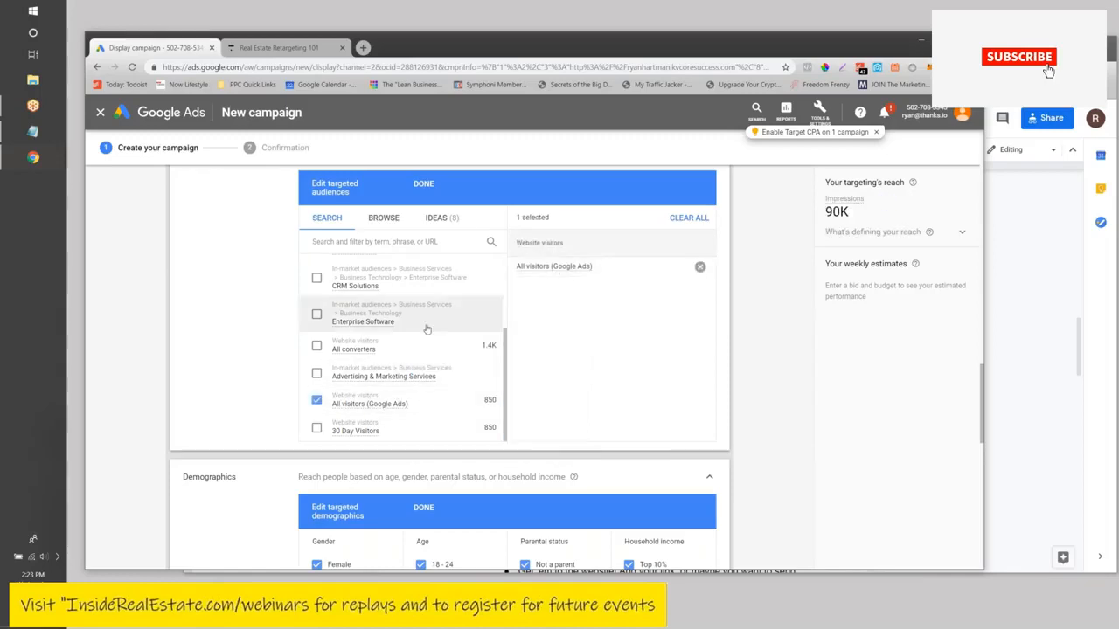
pyautogui.scroll(6, 393, 349)
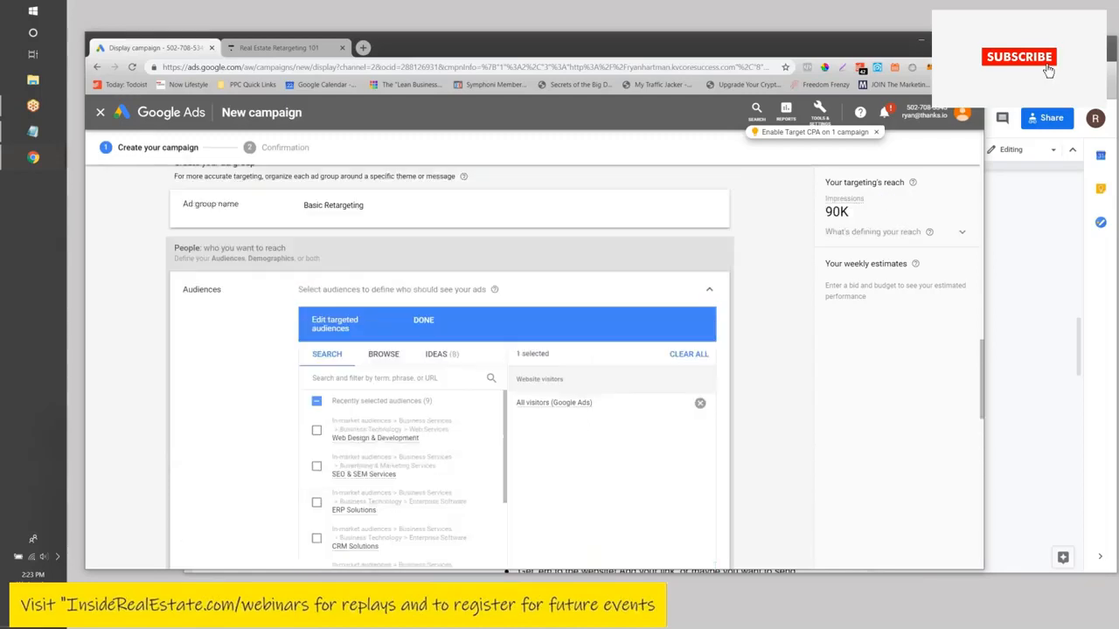
pyautogui.scroll(-1, 404, 275)
pyautogui.scroll(-3, 380, 454)
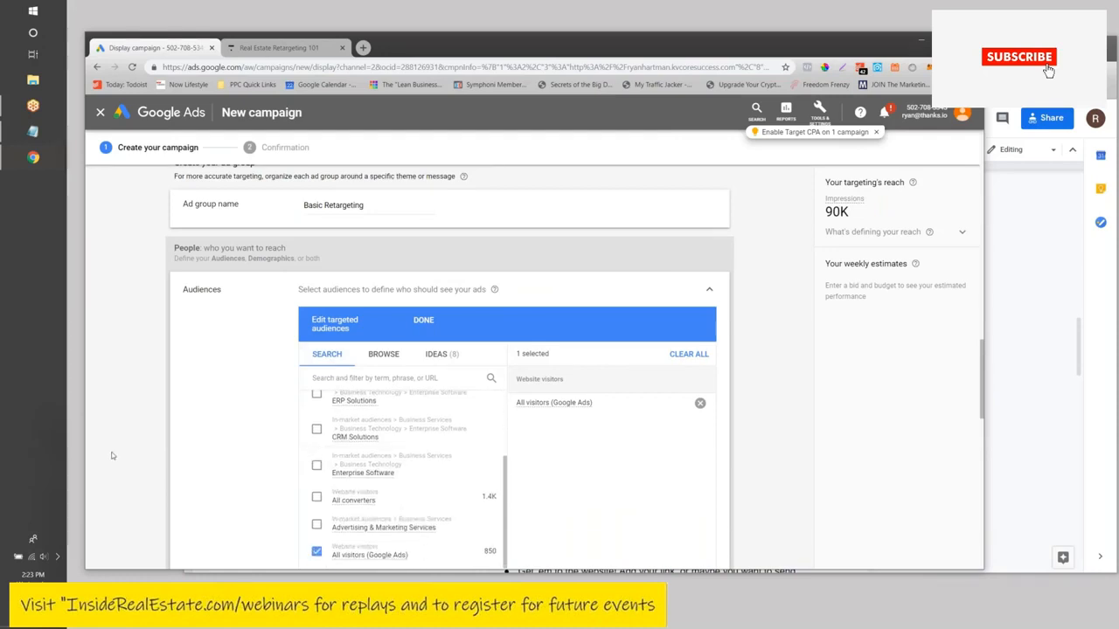
pyautogui.scroll(-2, 377, 456)
pyautogui.scroll(5, 375, 458)
pyautogui.scroll(-1, 359, 433)
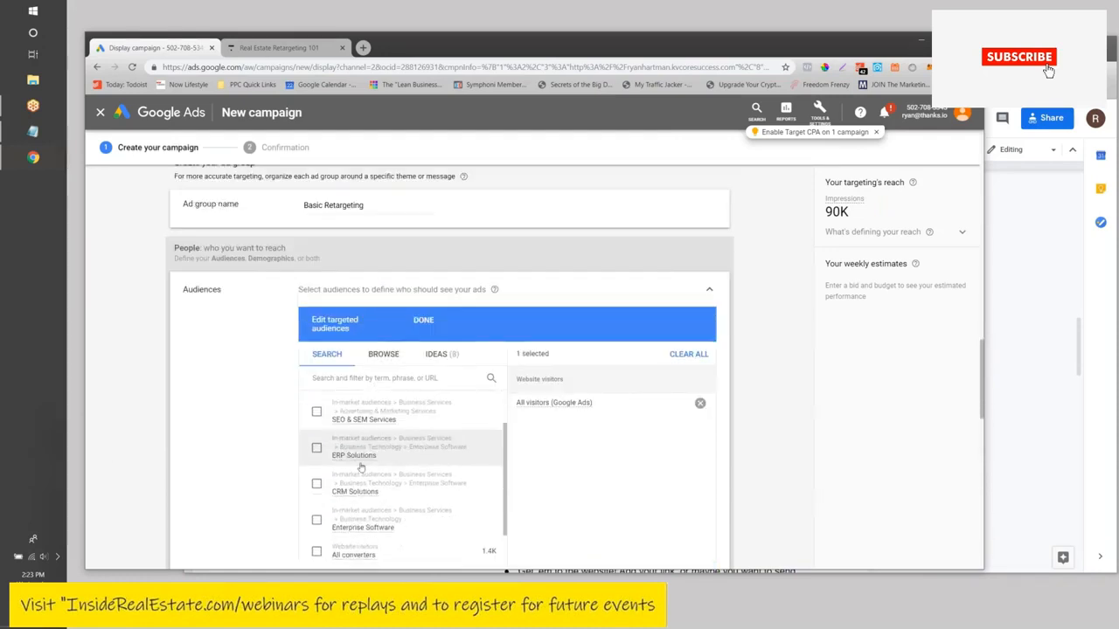
pyautogui.scroll(1, 345, 477)
pyautogui.scroll(-2, 248, 400)
pyautogui.scroll(-2, 247, 399)
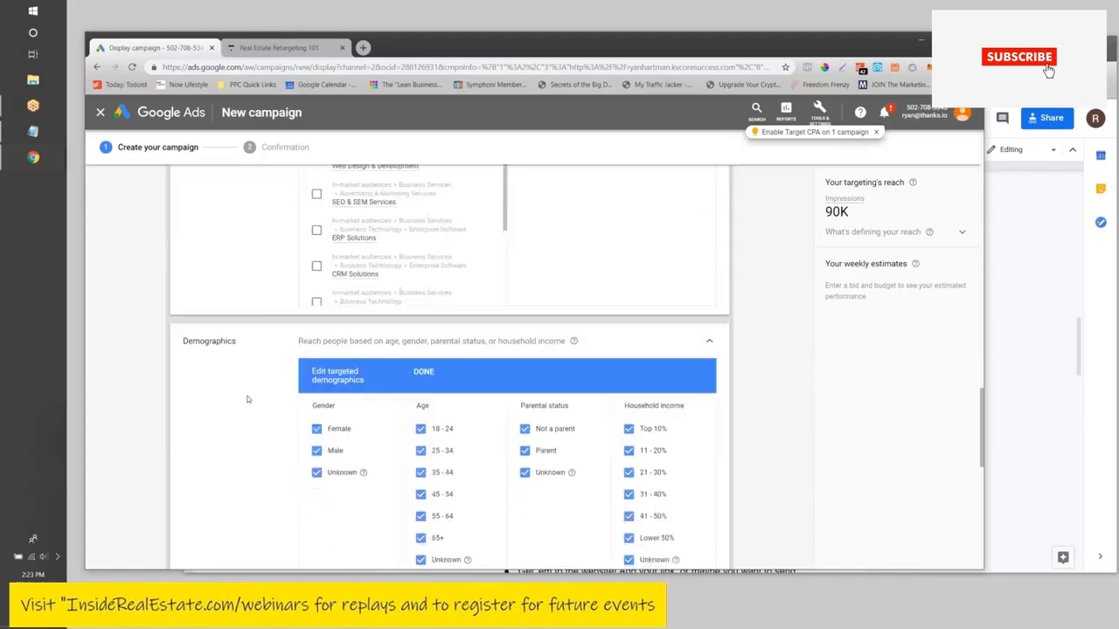
pyautogui.scroll(2, 243, 325)
pyautogui.scroll(2, 236, 336)
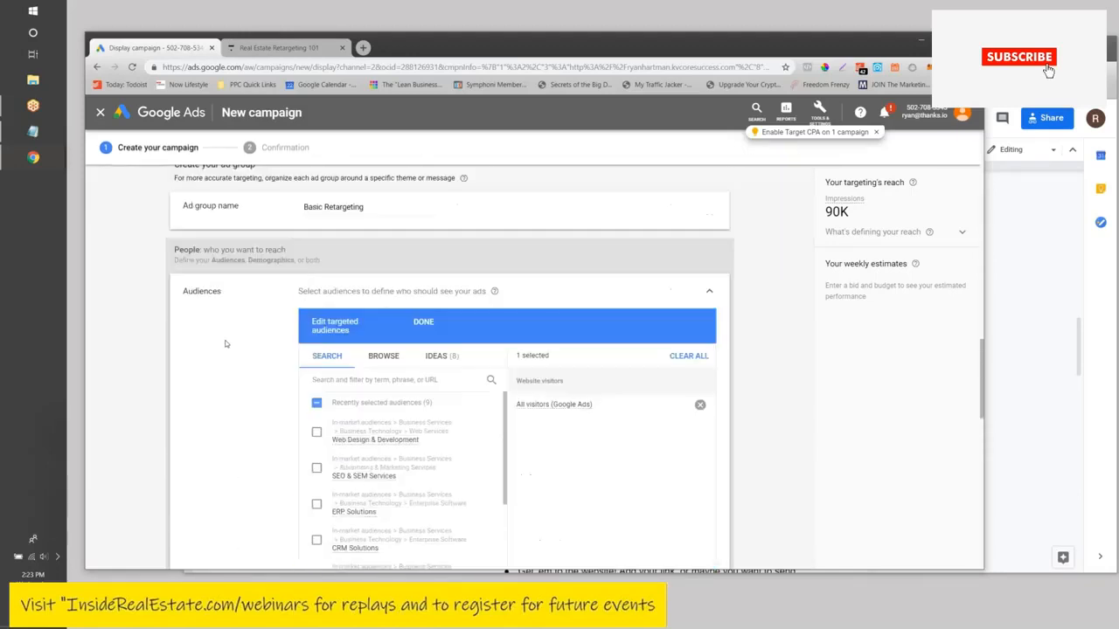
pyautogui.scroll(1, 240, 307)
pyautogui.scroll(1, 269, 472)
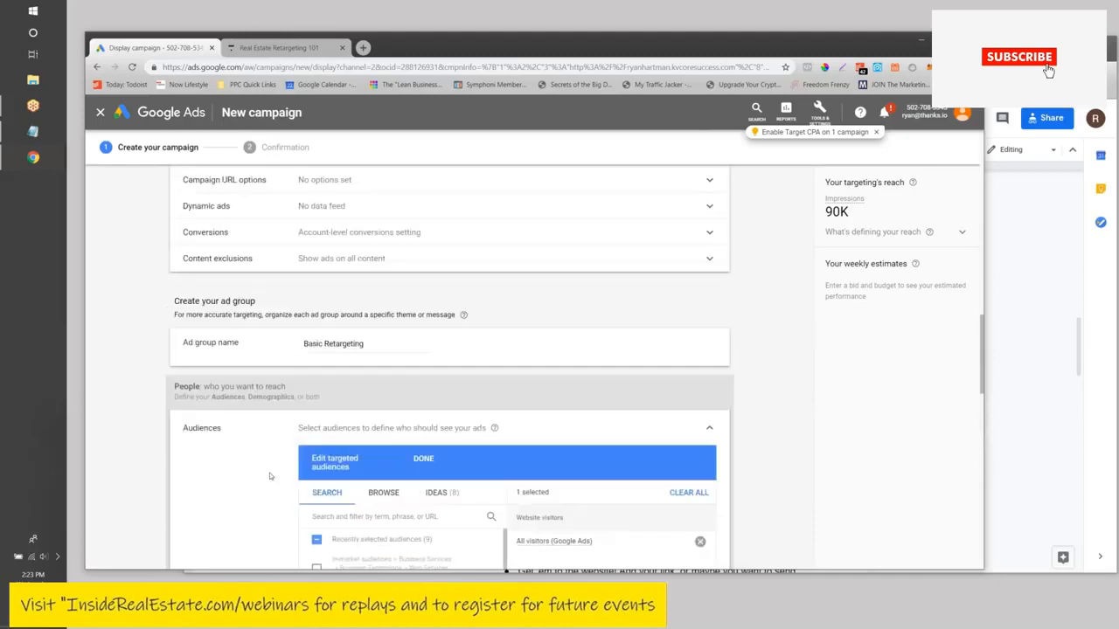
pyautogui.scroll(-3, 202, 409)
pyautogui.scroll(-2, 393, 428)
pyautogui.scroll(-6, 306, 329)
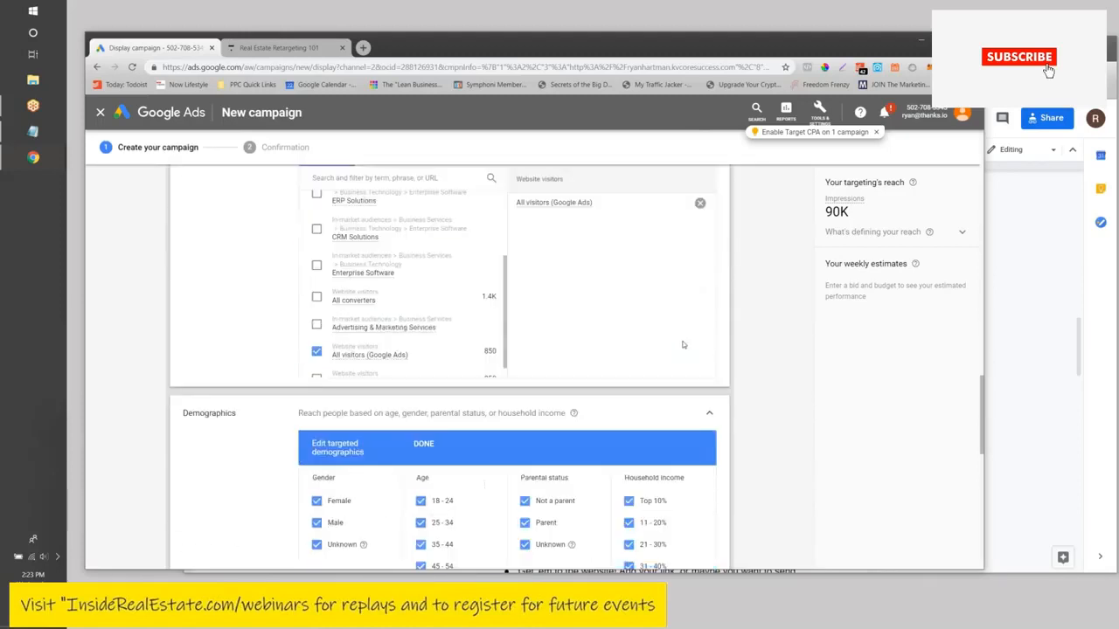
pyautogui.scroll(-3, 307, 329)
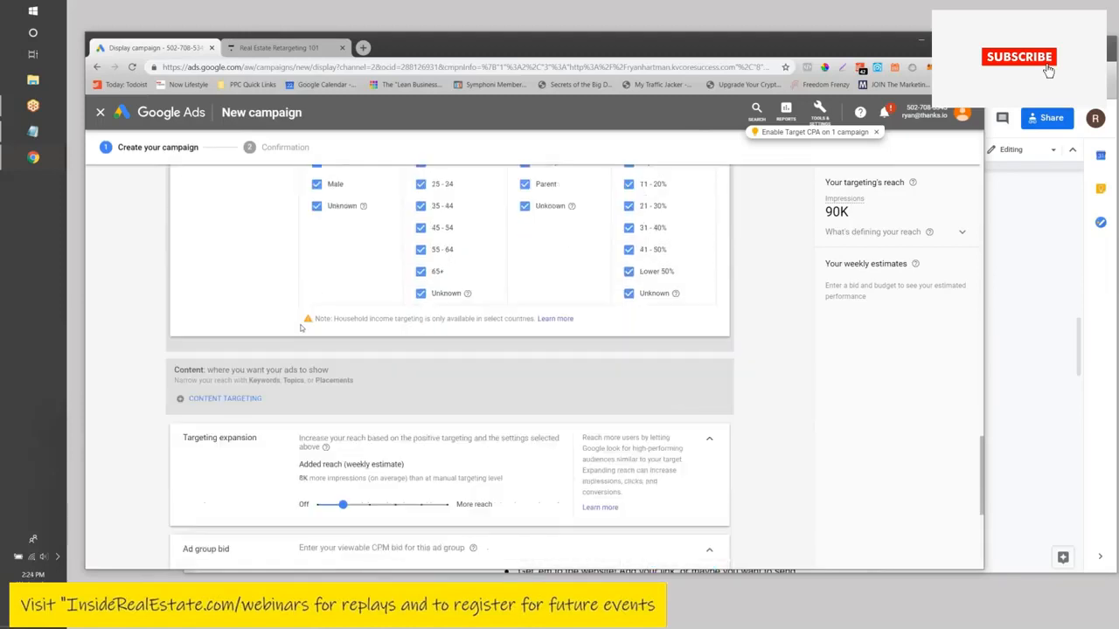
pyautogui.scroll(6, 451, 367)
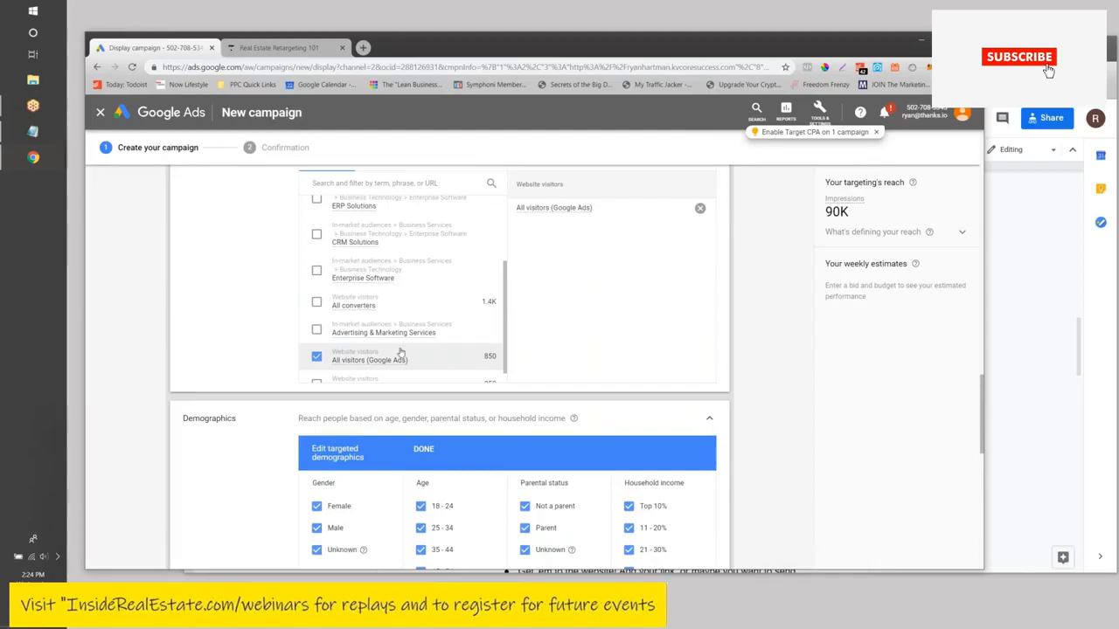
pyautogui.scroll(3, 411, 341)
pyautogui.scroll(-3, 281, 472)
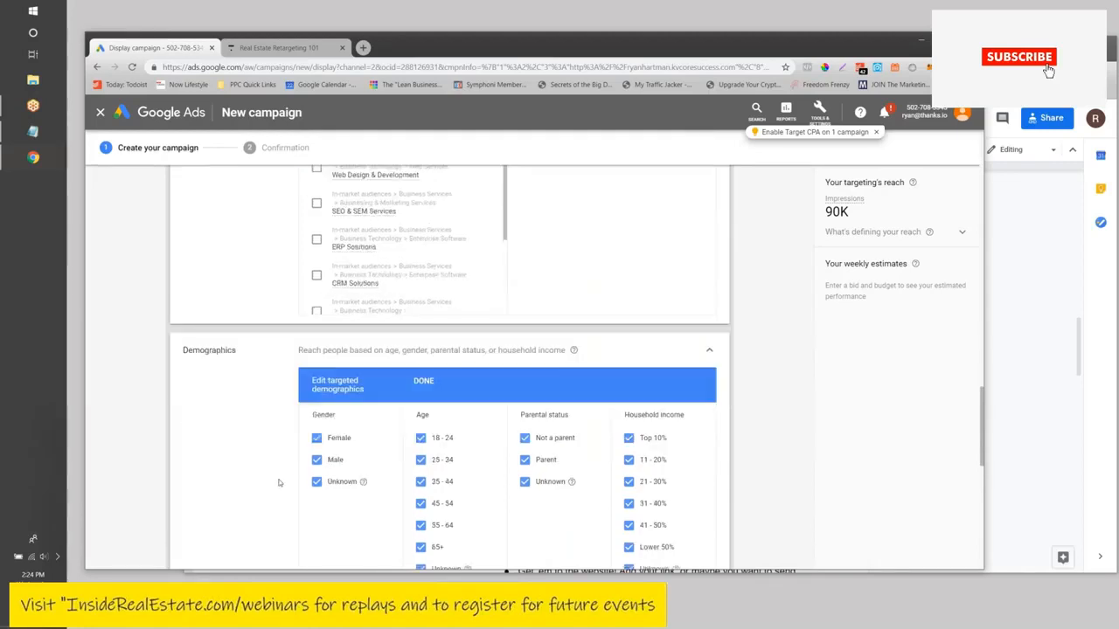
pyautogui.scroll(-3, 279, 445)
pyautogui.scroll(3, 175, 397)
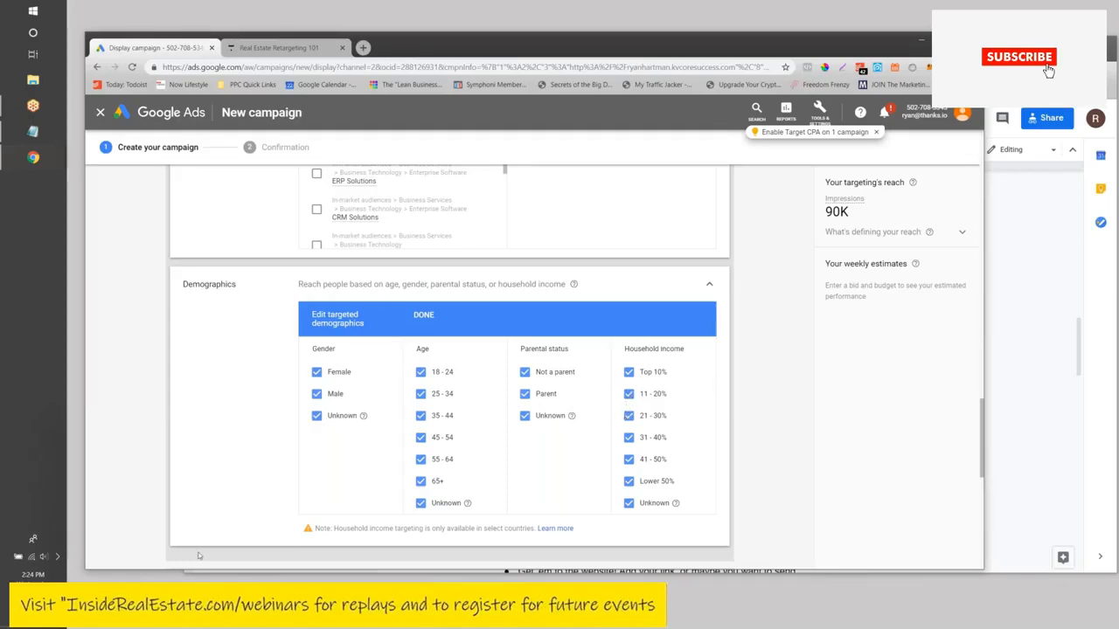
pyautogui.scroll(-2, 199, 556)
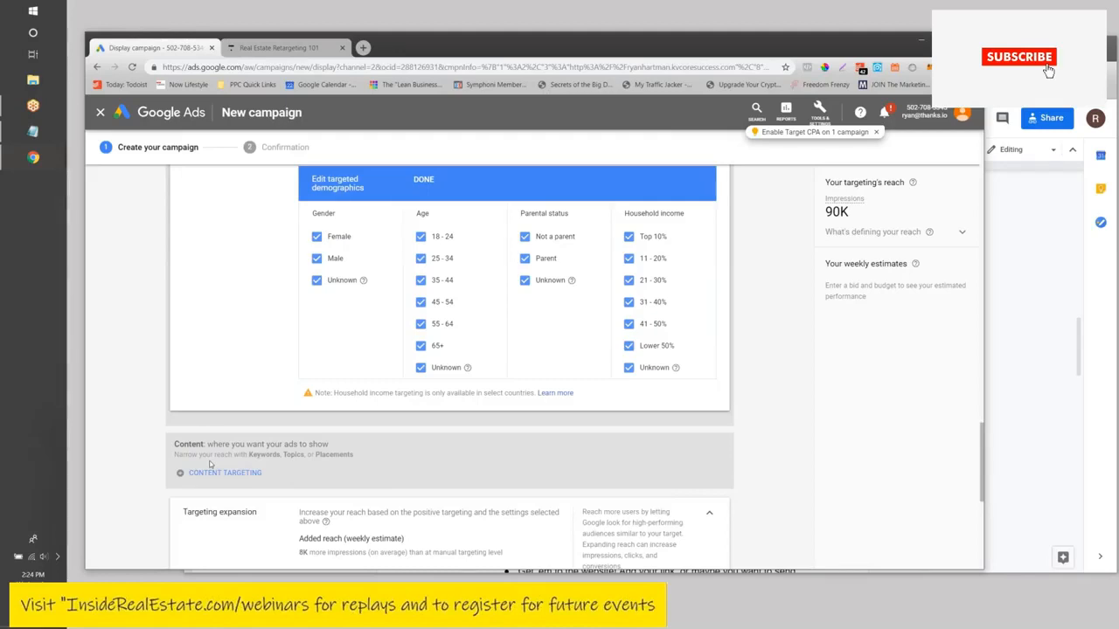
pyautogui.scroll(-3, 249, 435)
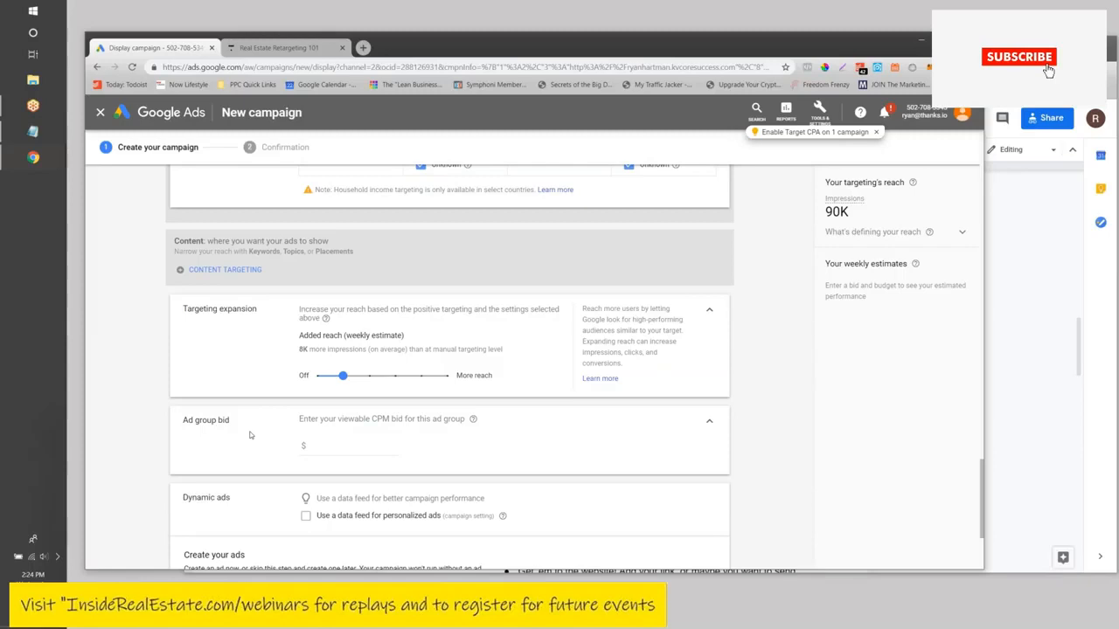
pyautogui.scroll(-2, 249, 434)
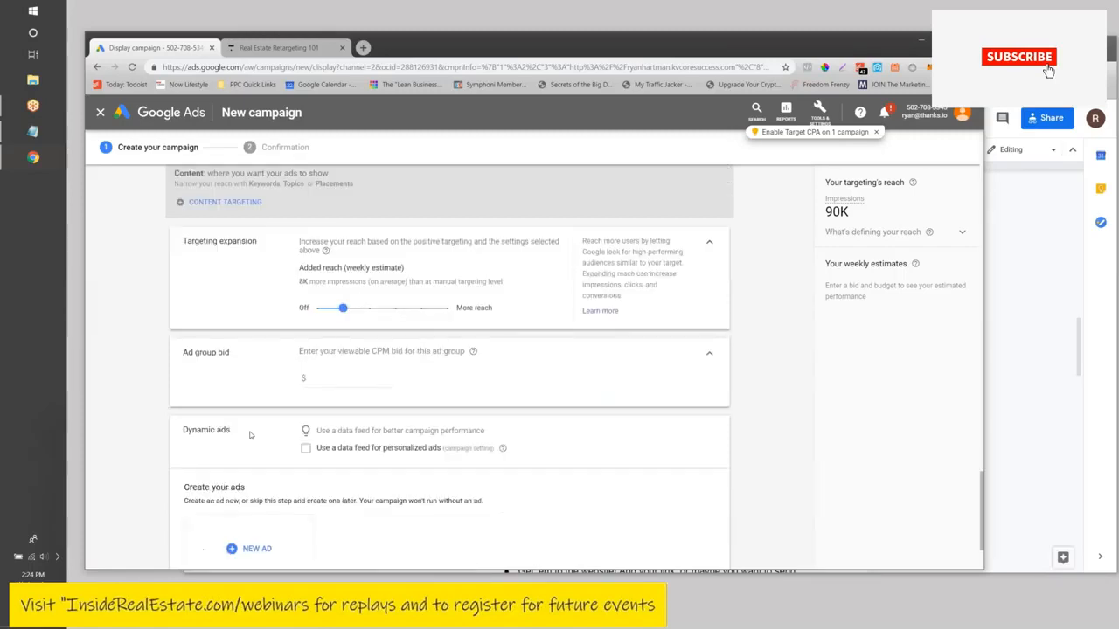
pyautogui.scroll(3, 210, 446)
pyautogui.scroll(10, 173, 411)
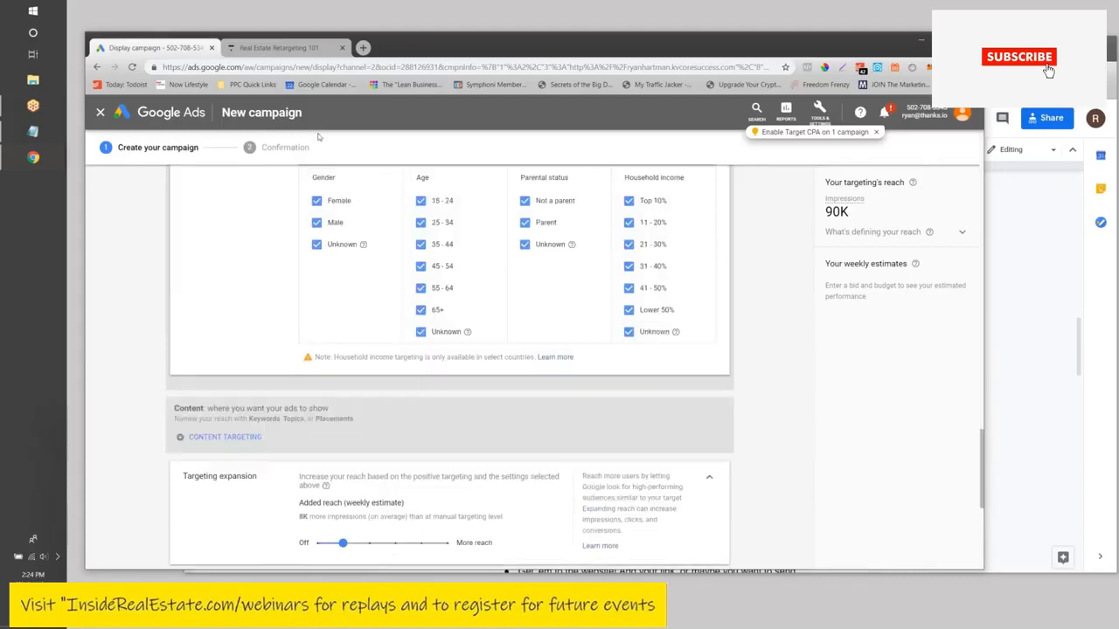
pyautogui.scroll(-10, 228, 341)
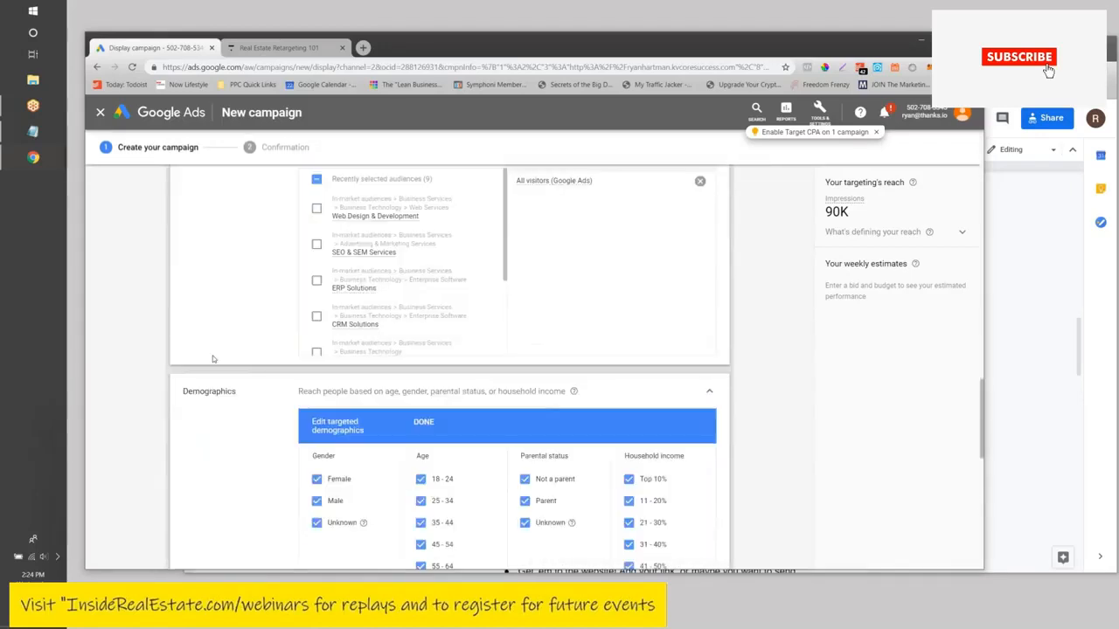
pyautogui.scroll(-10, 243, 327)
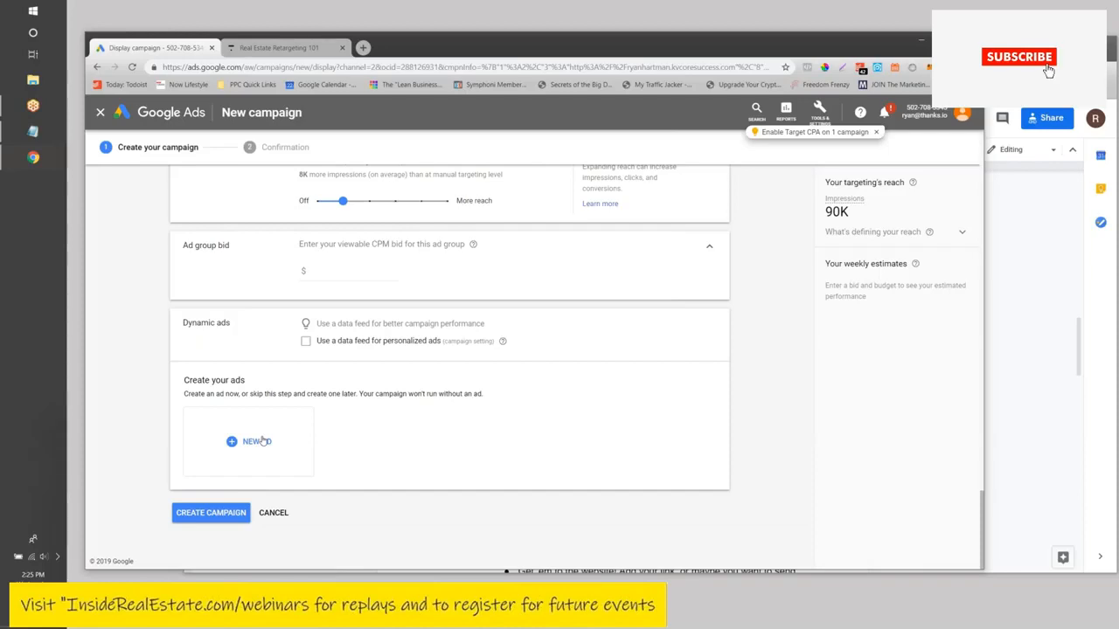
pyautogui.scroll(10, 296, 427)
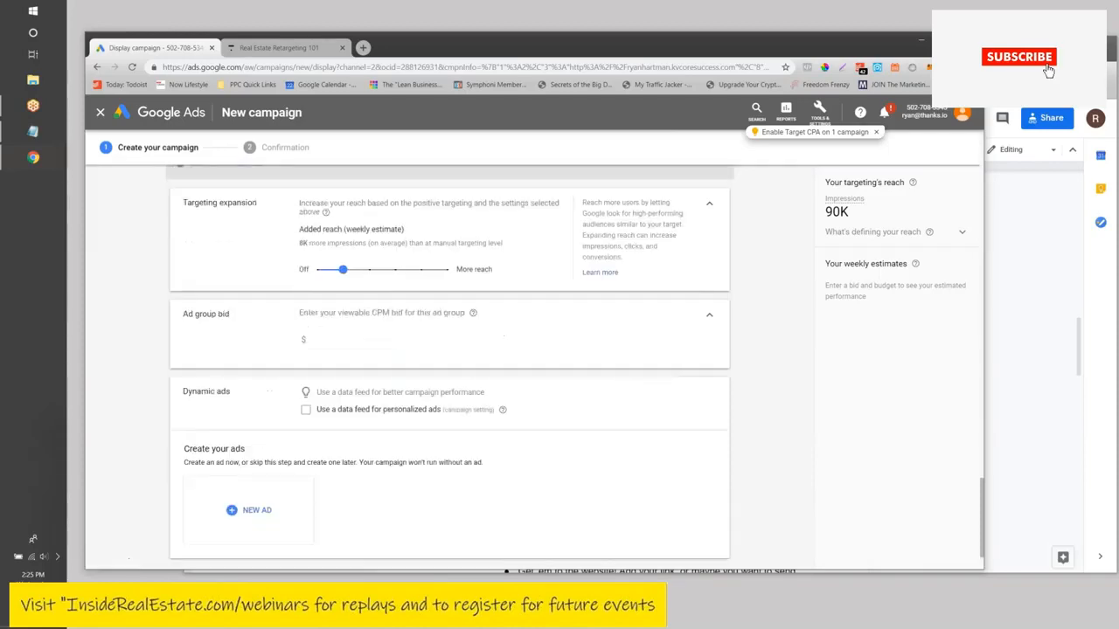
pyautogui.scroll(-5, 450, 367)
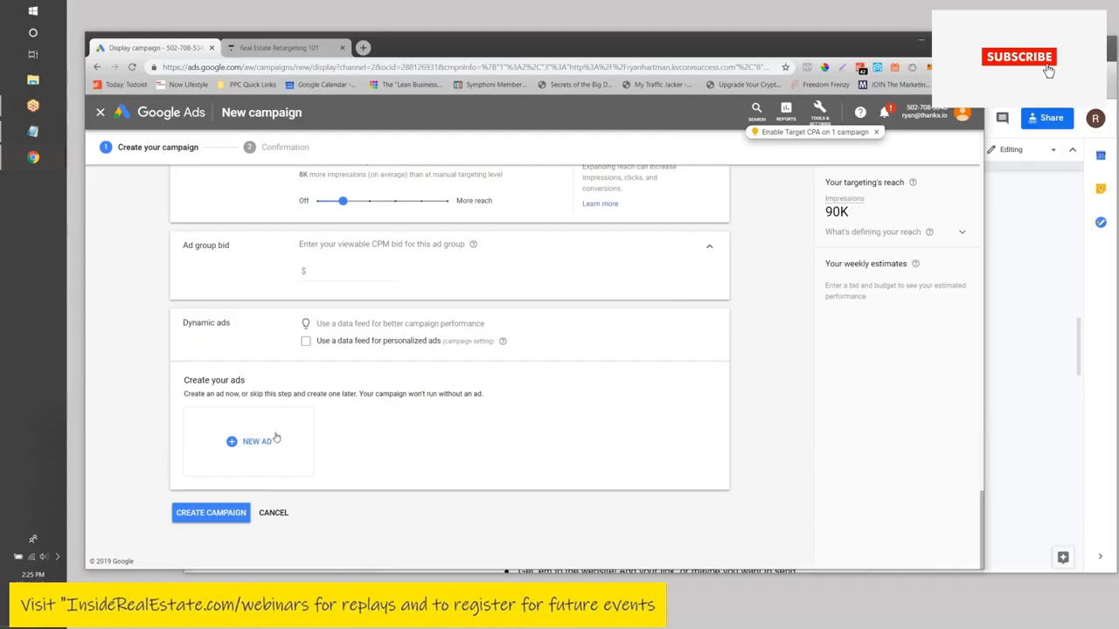
# - Load insiderealestate.com/webinars in a new Chrome tab, review the Webinars & Events page, then go back to the Display campaign tab
pyautogui.click(362, 47)
pyautogui.write('ins')
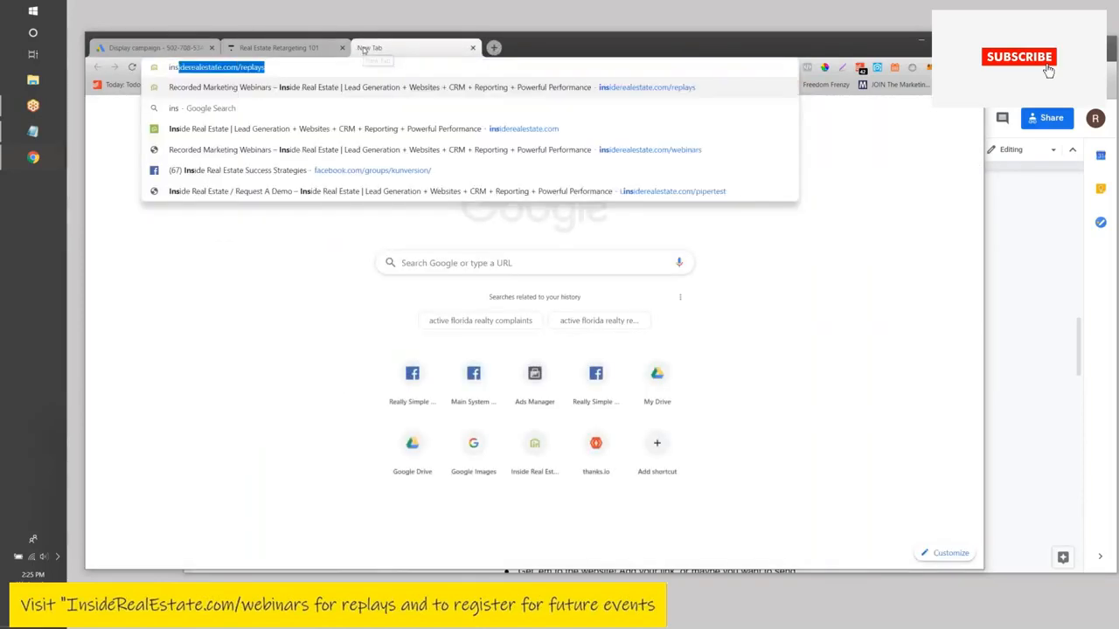
pyautogui.write('ide')
pyautogui.press('Return')
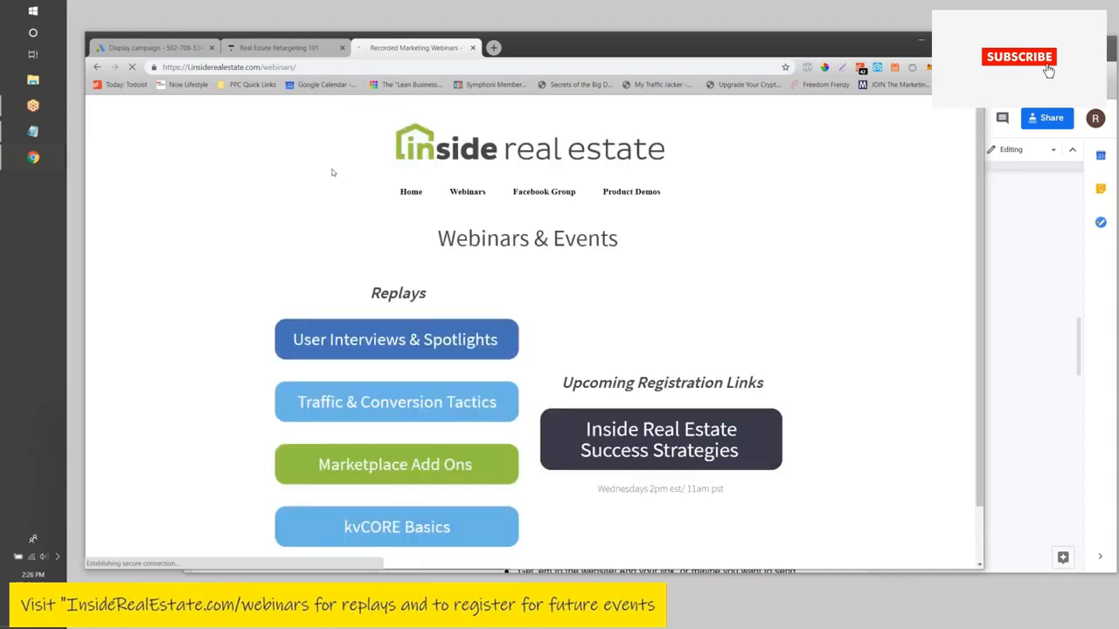
pyautogui.scroll(-1, 332, 172)
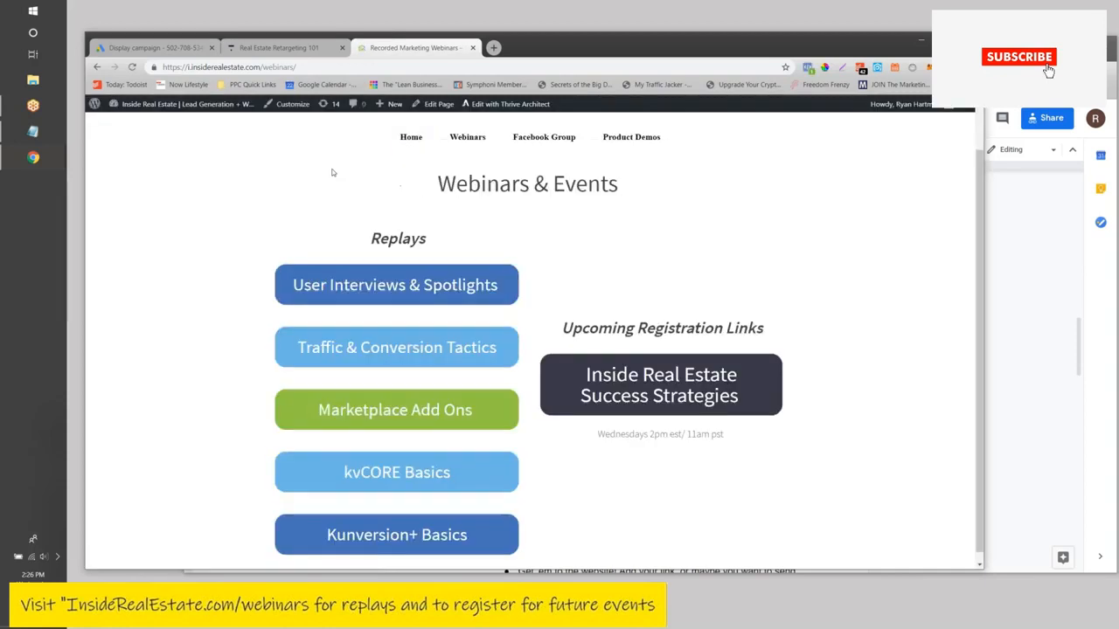
pyautogui.scroll(-1, 332, 172)
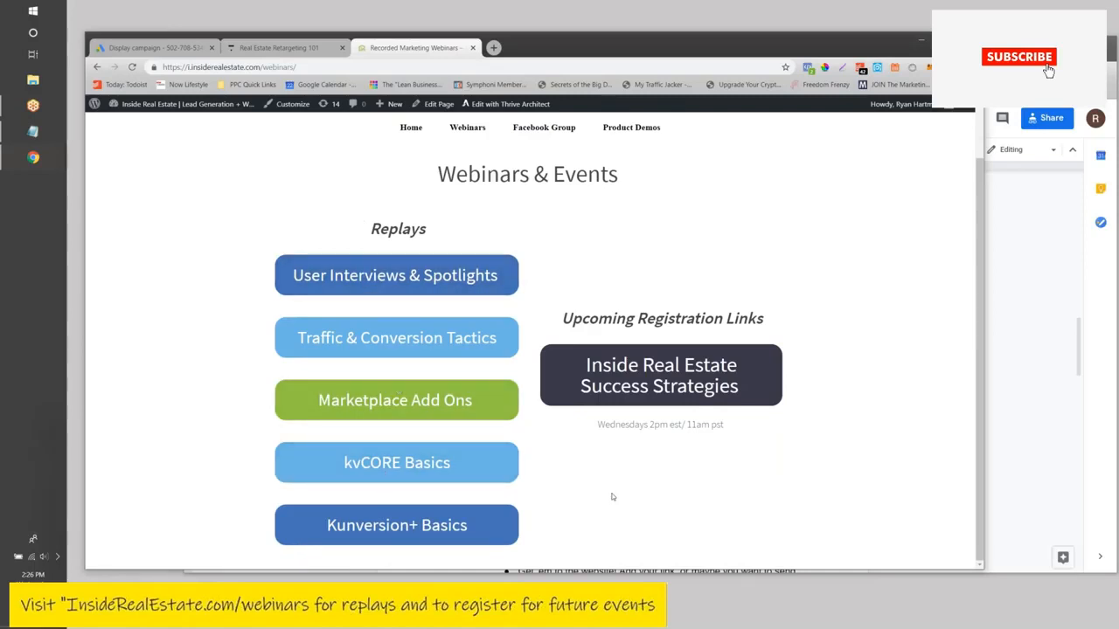
pyautogui.scroll(1, 612, 497)
pyautogui.scroll(-1, 362, 348)
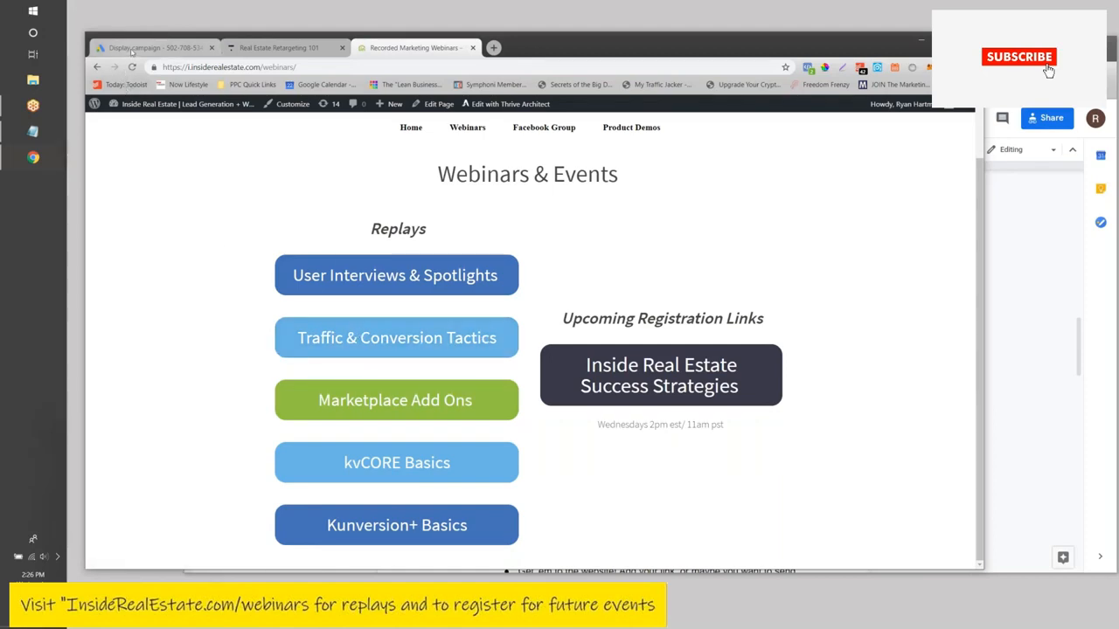
pyautogui.click(132, 49)
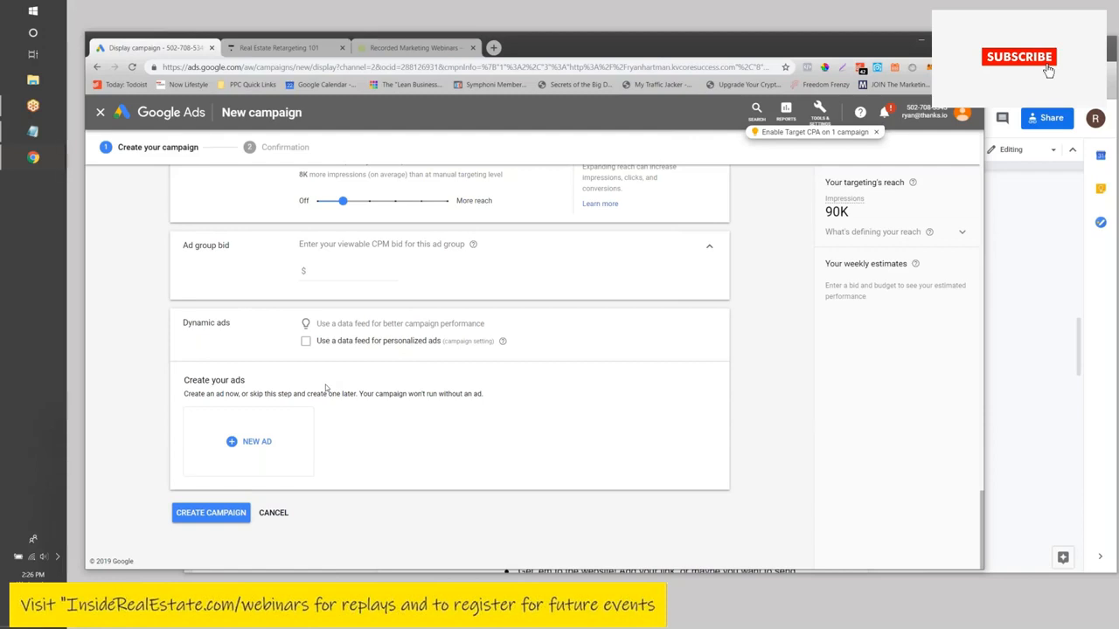
# - Create a new Responsive display ad via NEW AD and fill in its Final URL
pyautogui.click(263, 443)
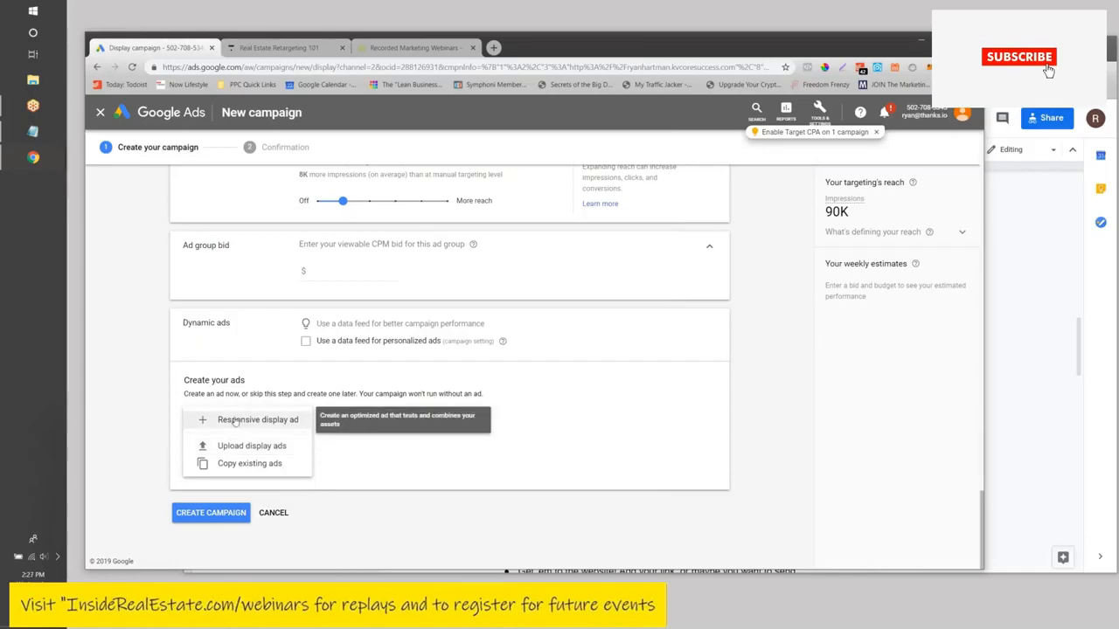
pyautogui.click(234, 421)
pyautogui.click(235, 422)
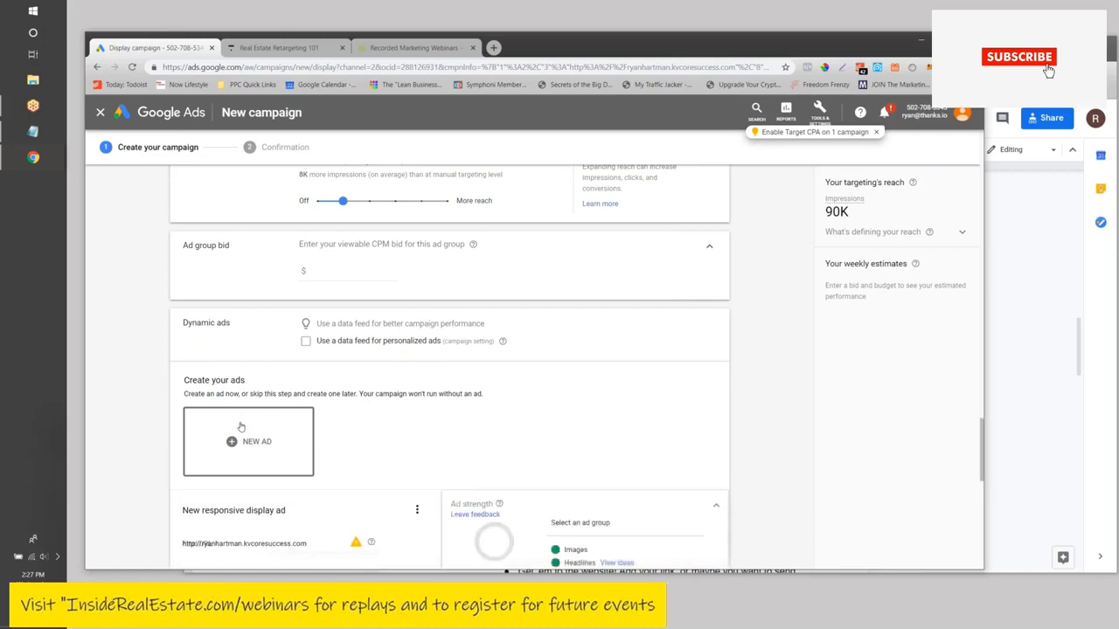
pyautogui.scroll(-5, 353, 334)
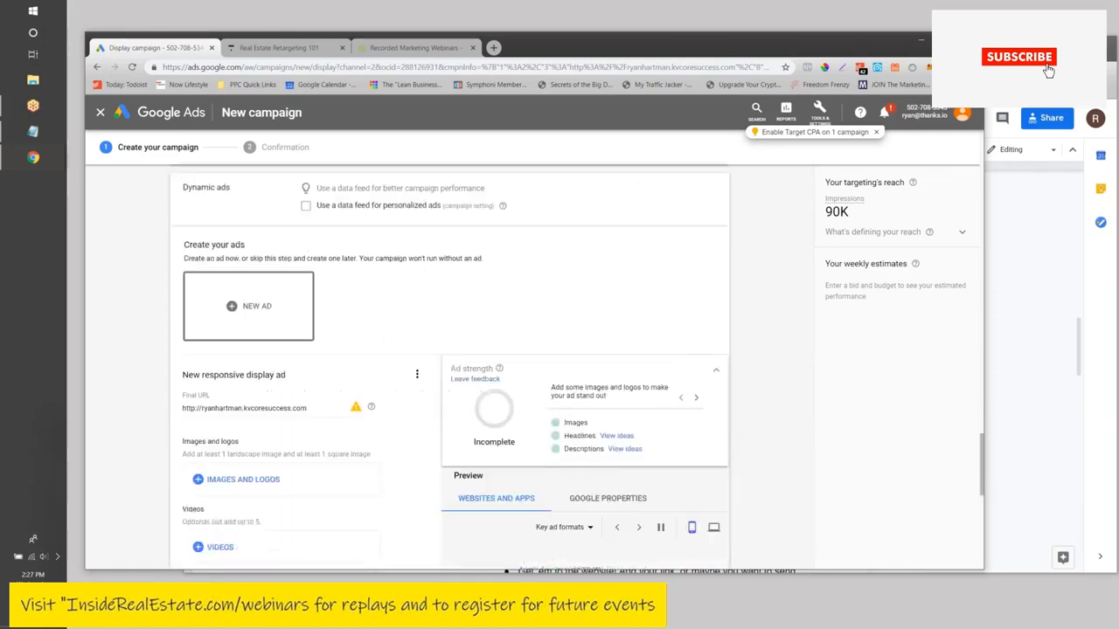
pyautogui.click(304, 273)
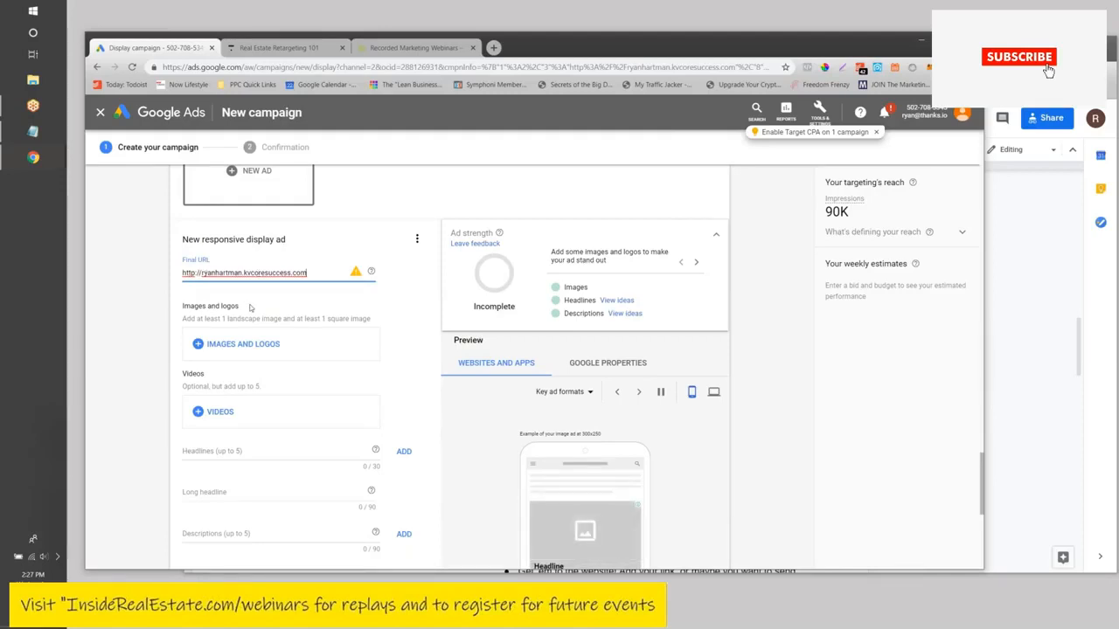
pyautogui.scroll(-1, 250, 307)
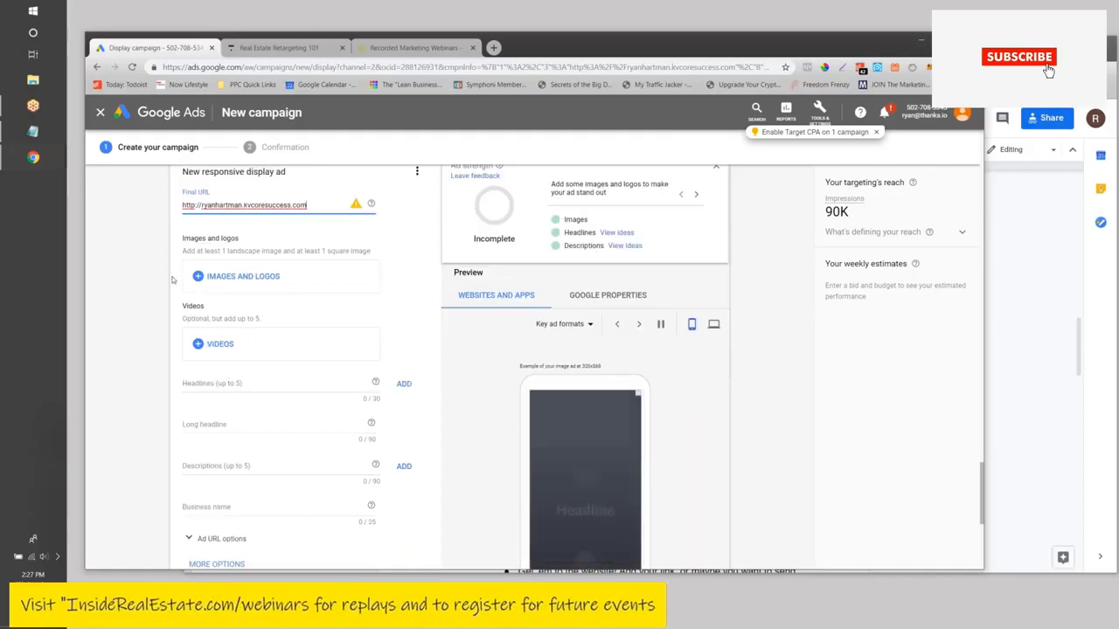
# - Upload the headshot photo and the Active Florida Realty graphic from the computer
pyautogui.click(260, 284)
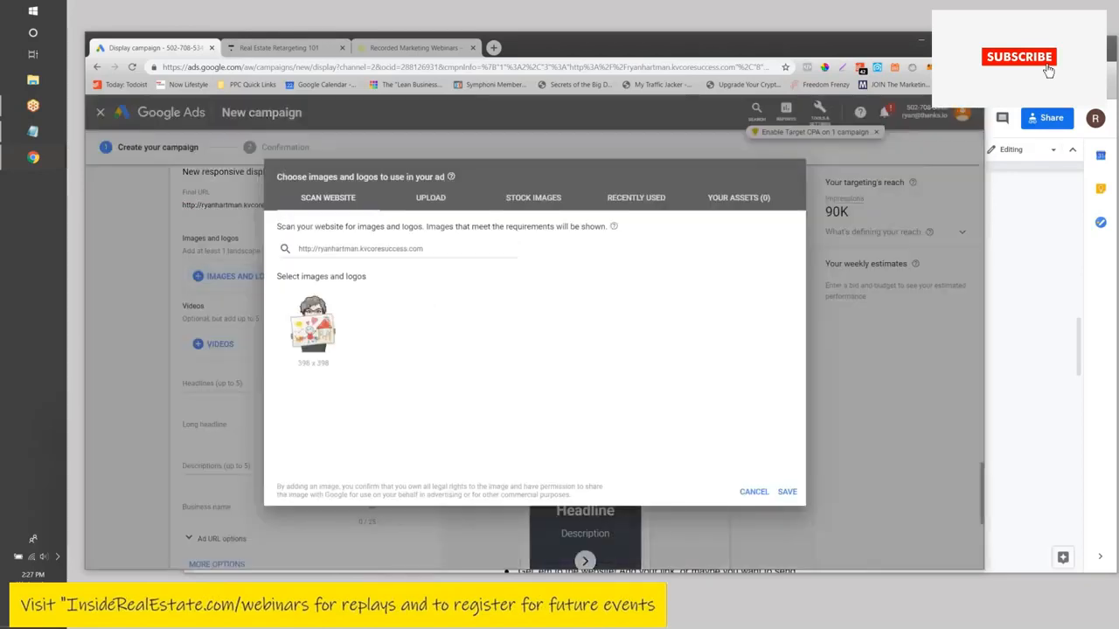
pyautogui.click(399, 250)
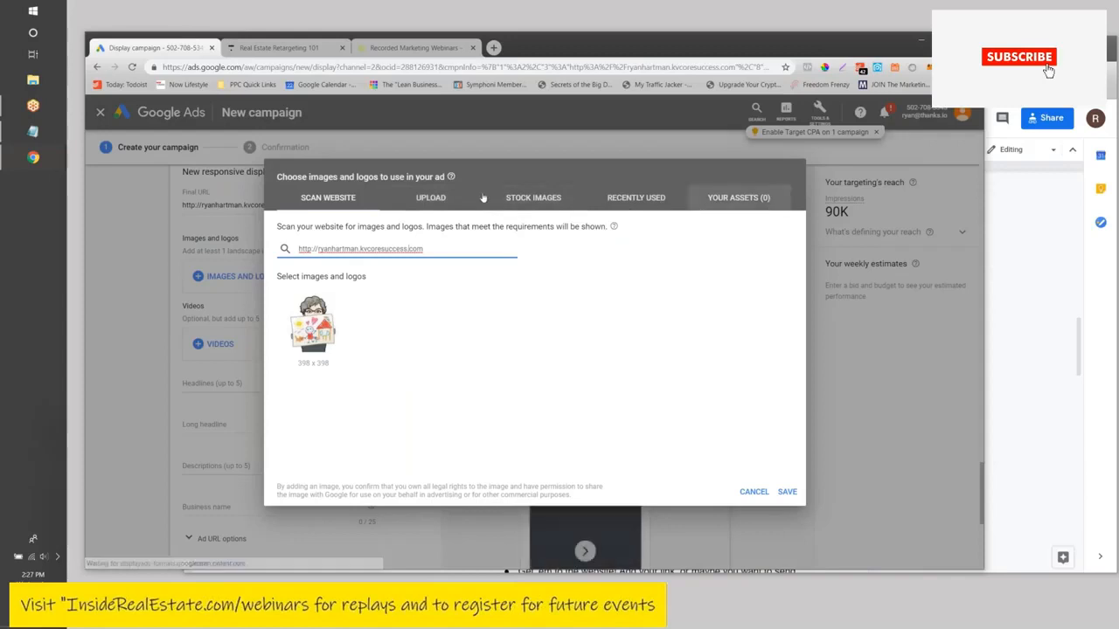
pyautogui.click(423, 198)
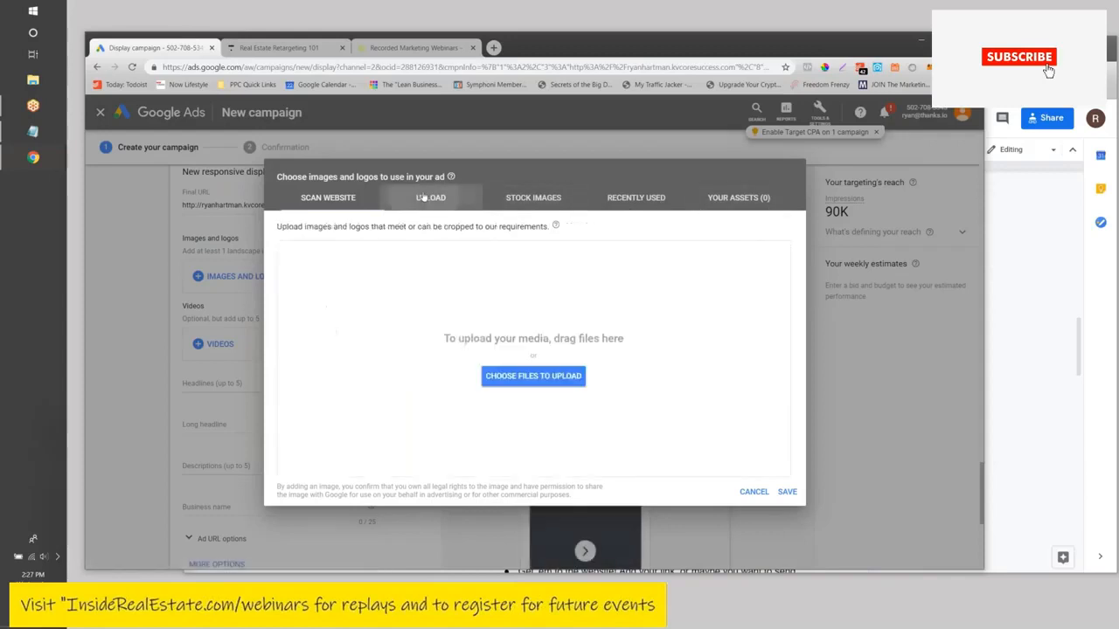
pyautogui.click(528, 377)
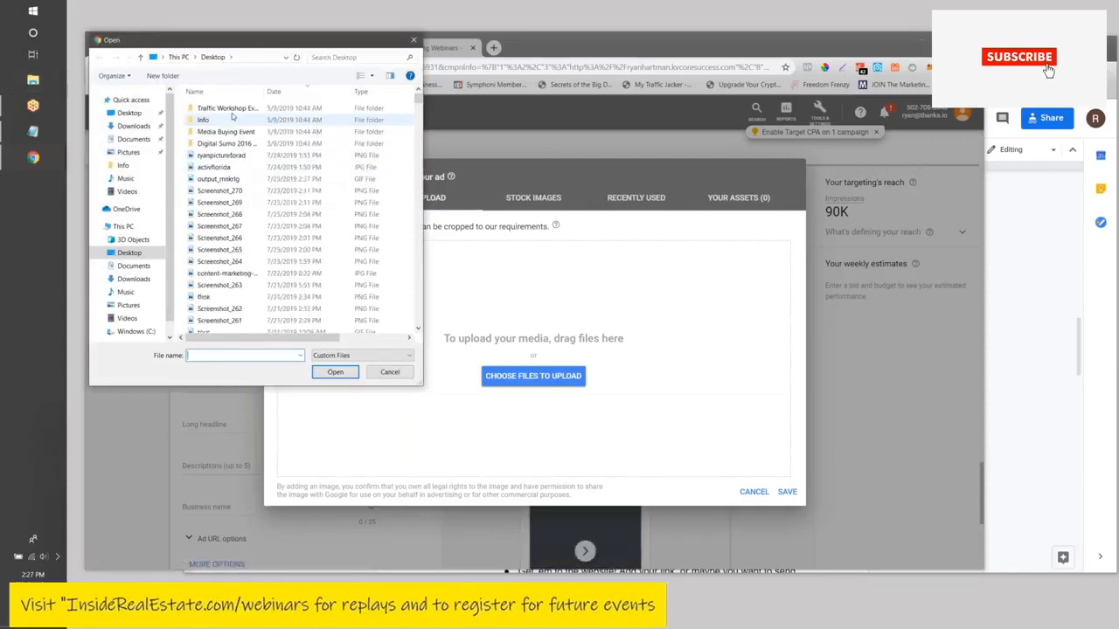
pyautogui.click(229, 155)
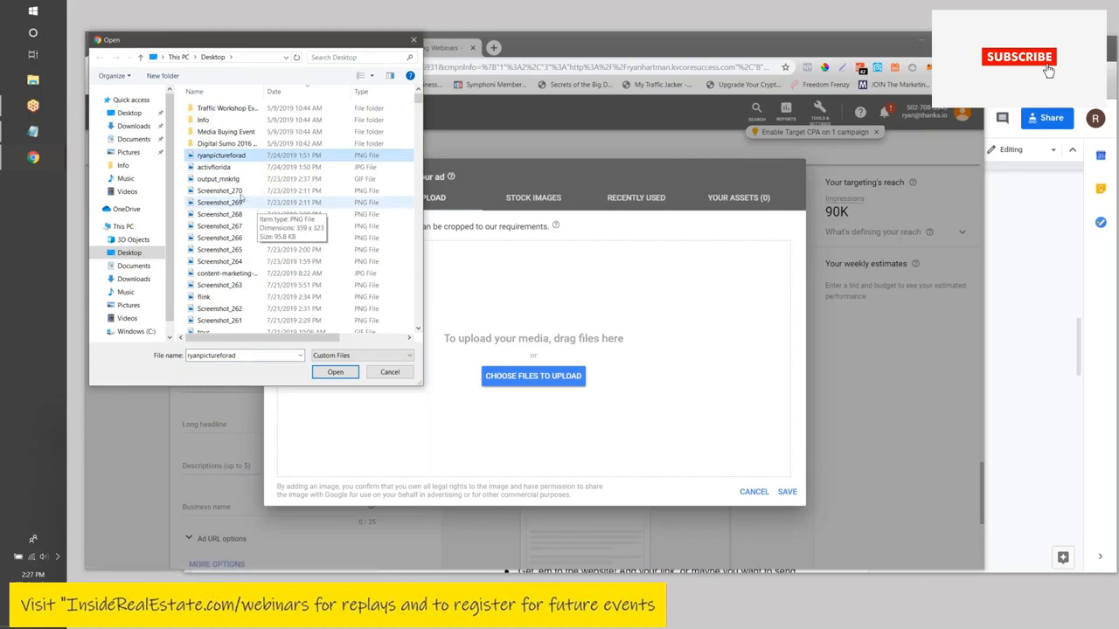
pyautogui.keyDown('ctrl'); pyautogui.click(217, 169); pyautogui.keyUp('ctrl')
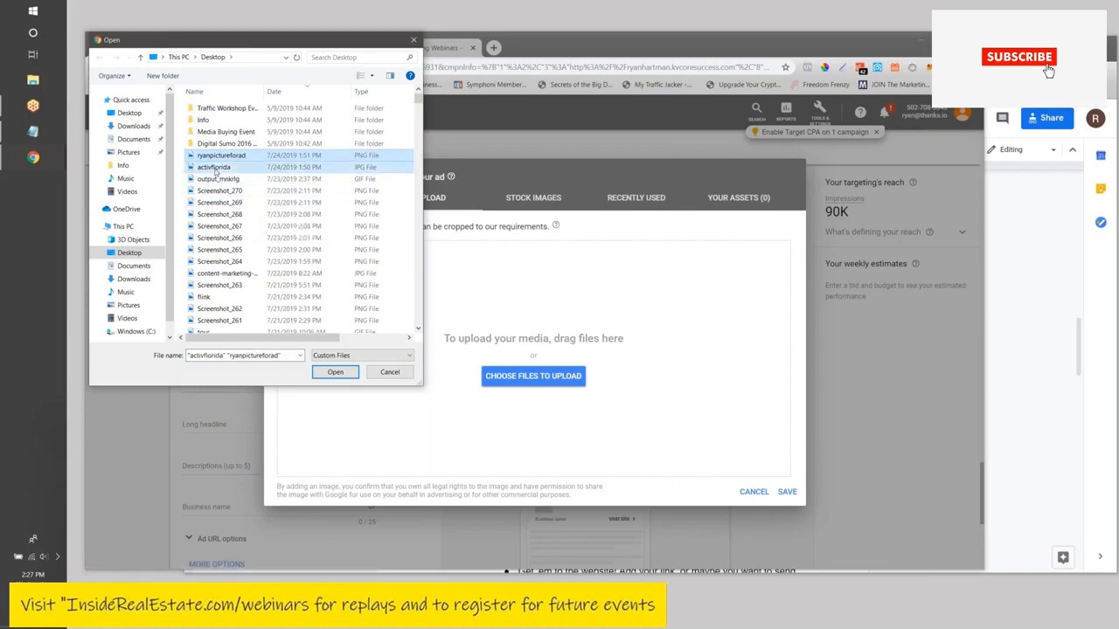
pyautogui.click(335, 373)
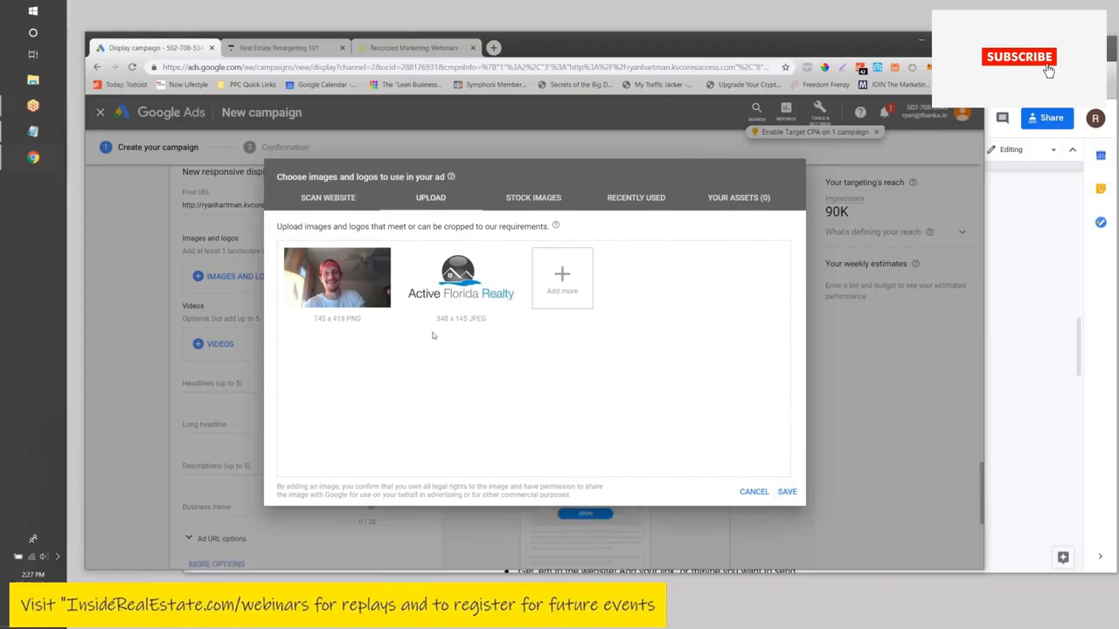
# - Use the photo as landscape and square image, the realty graphic as logo, and save
pyautogui.click(326, 324)
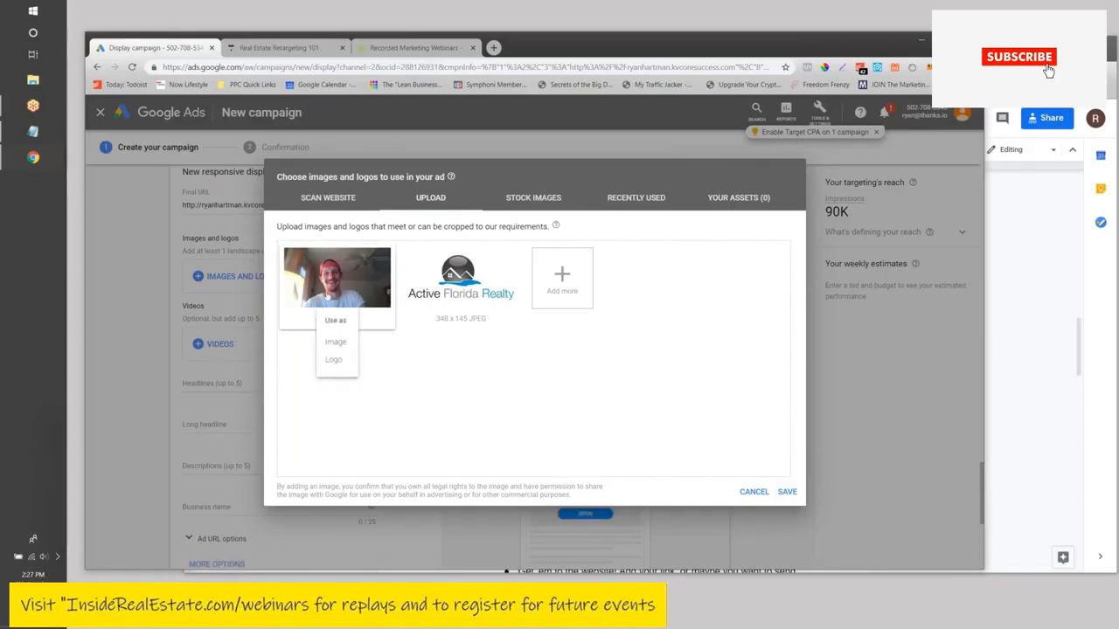
pyautogui.click(334, 345)
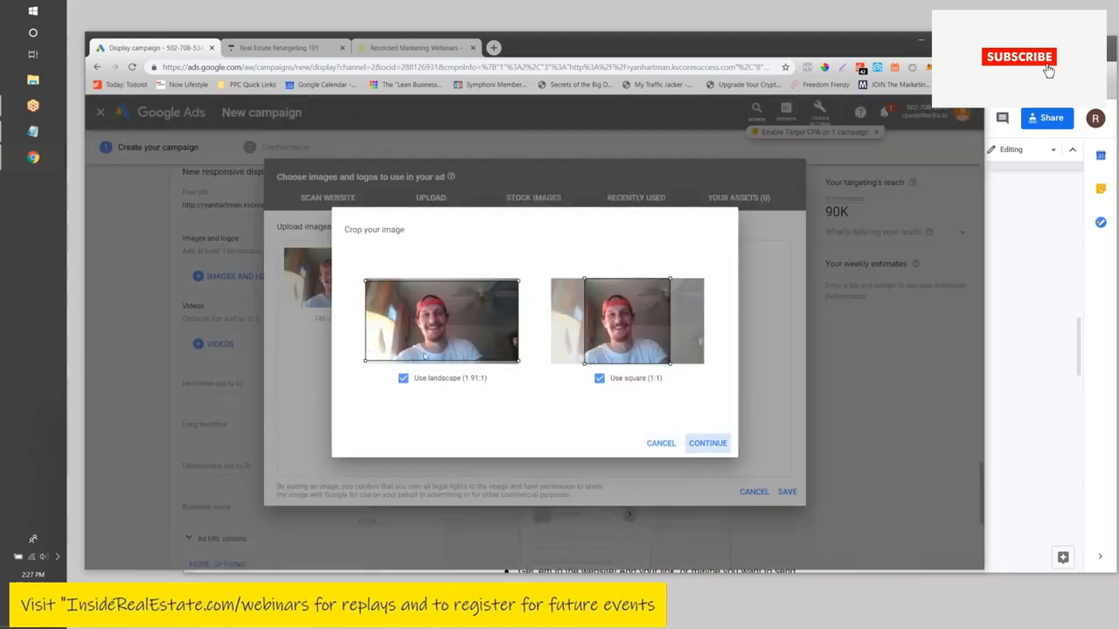
pyautogui.click(707, 443)
pyautogui.click(466, 320)
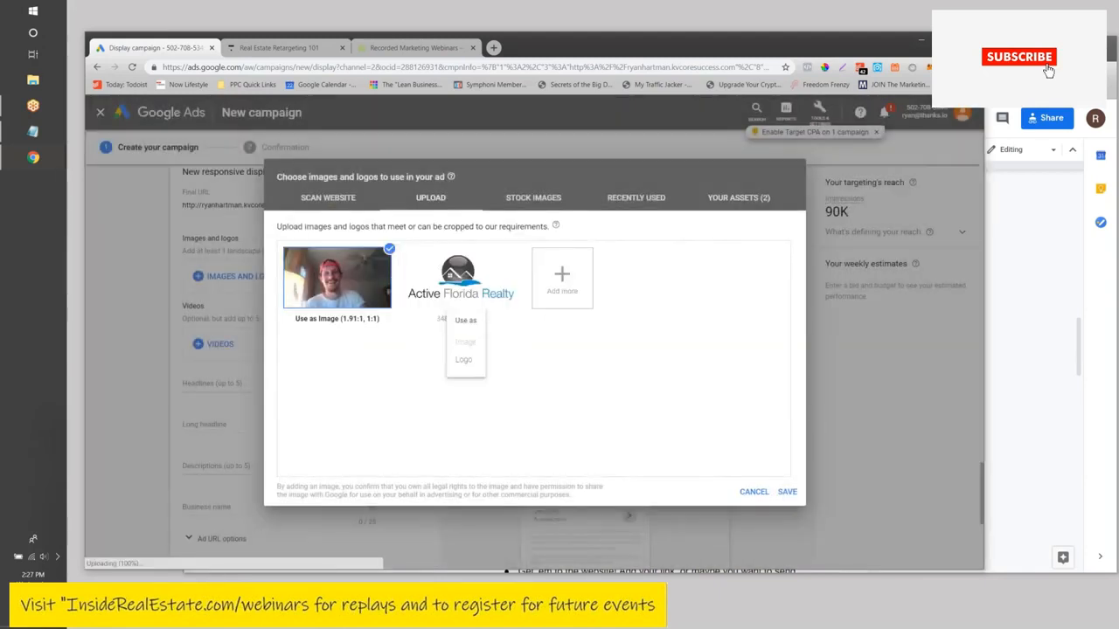
pyautogui.click(459, 362)
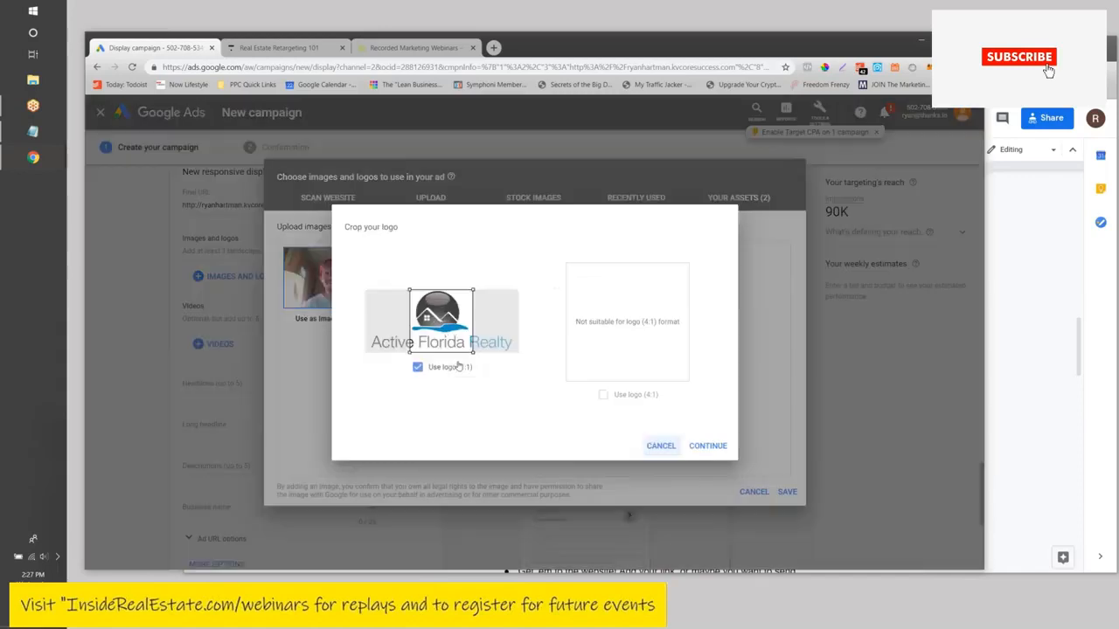
pyautogui.moveTo(415, 314)
pyautogui.mouseDown()
pyautogui.moveTo(391, 314)
pyautogui.moveTo(473, 317)
pyautogui.moveTo(428, 320)
pyautogui.mouseUp()
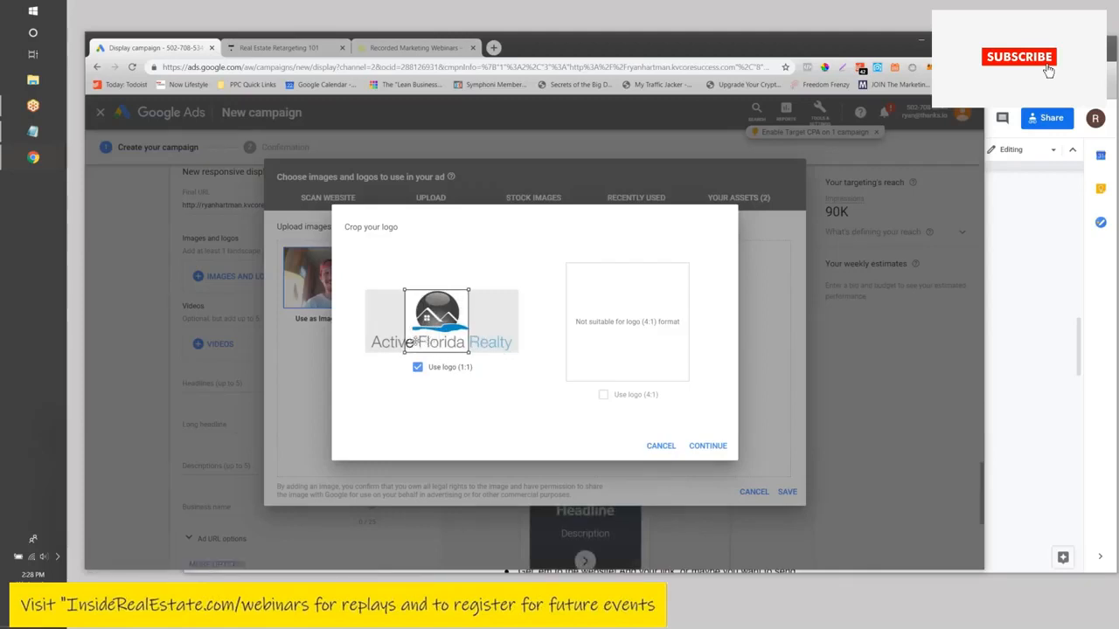
pyautogui.click(707, 446)
pyautogui.moveTo(437, 278)
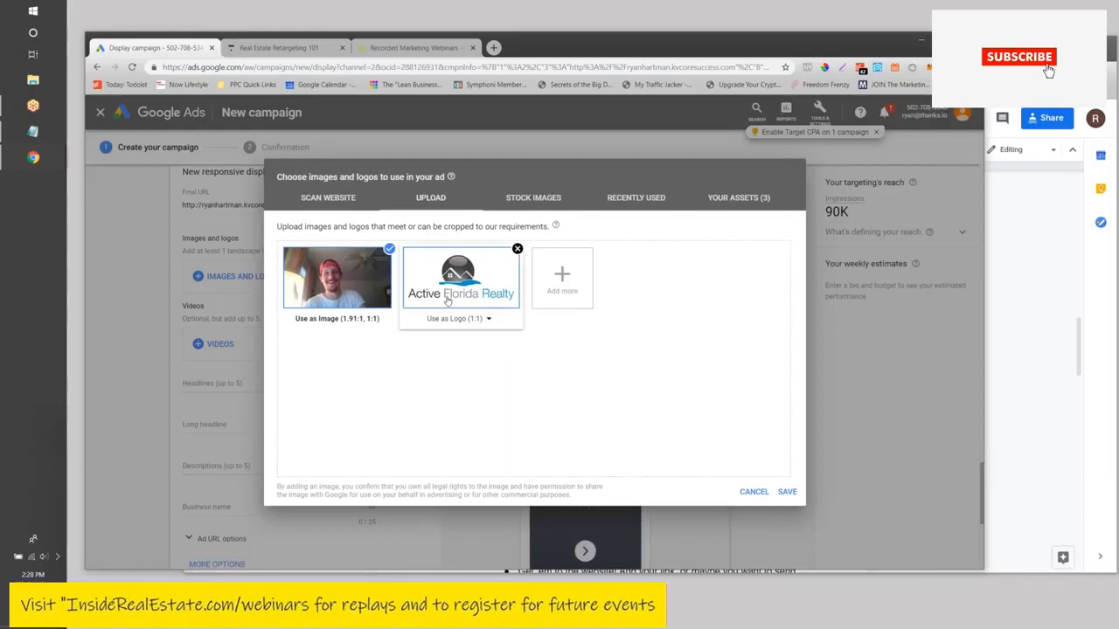
pyautogui.click(785, 492)
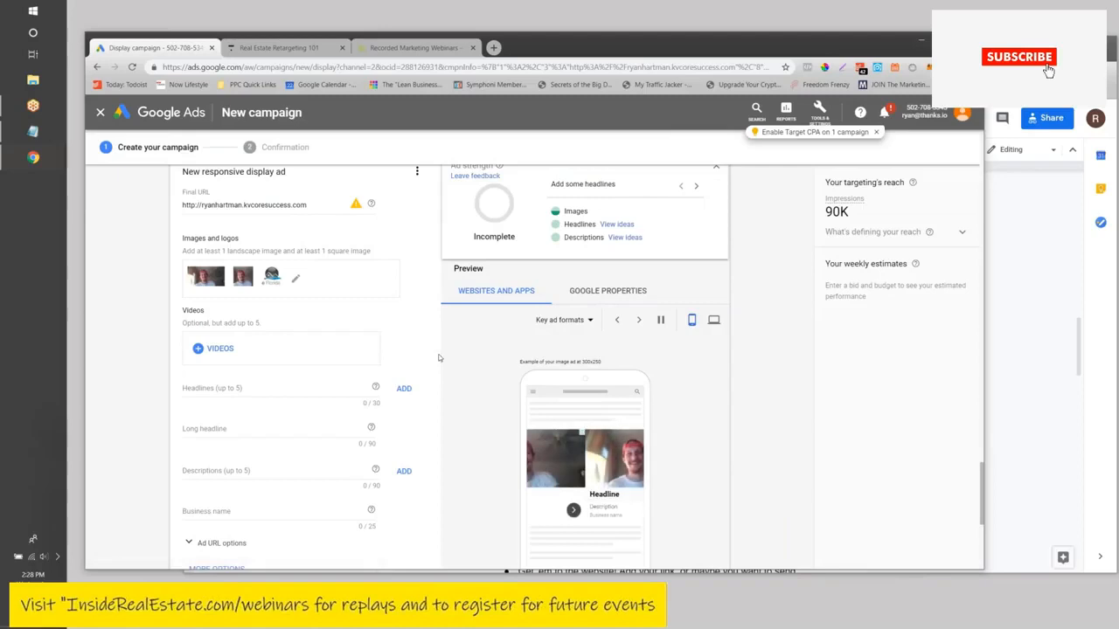
# - Advance the ad preview twice to view the responsive ad in other formats
pyautogui.scroll(-1, 454, 360)
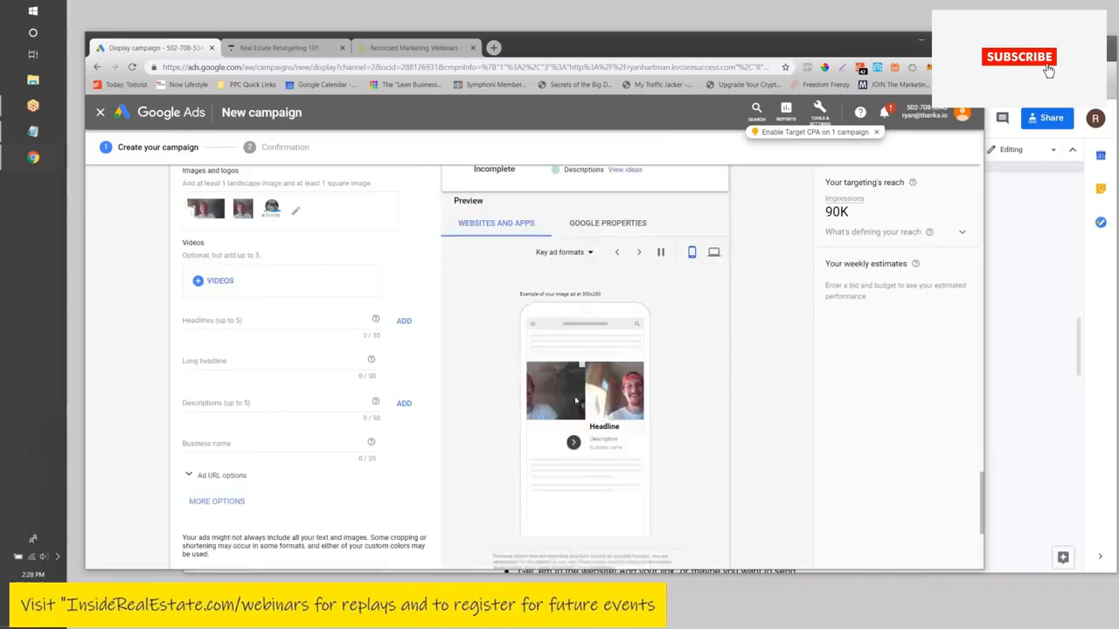
pyautogui.click(640, 253)
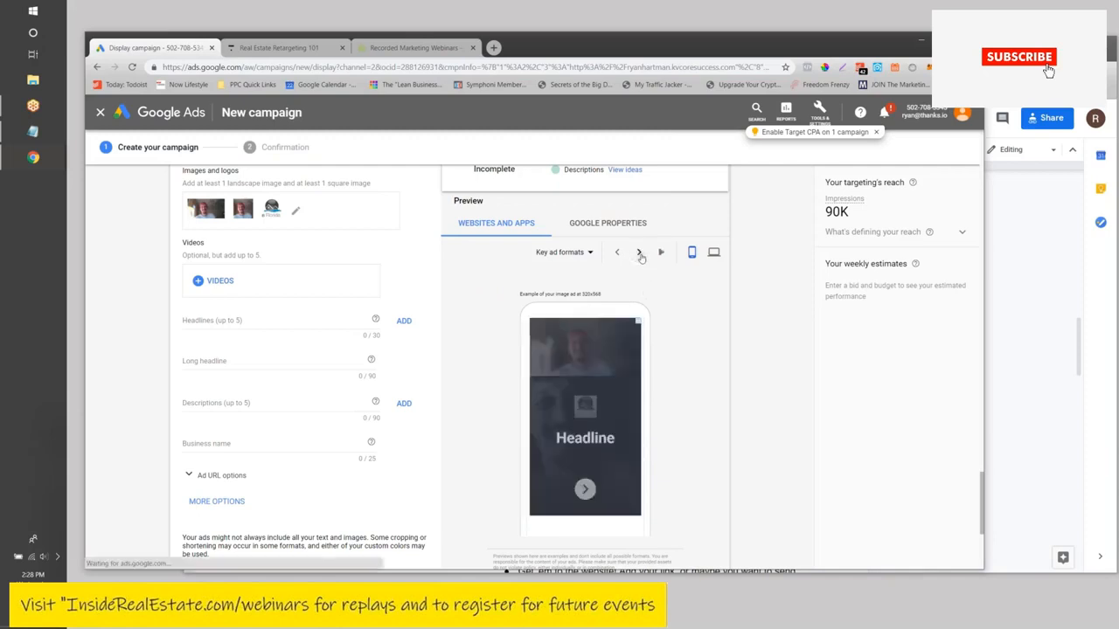
pyautogui.click(639, 253)
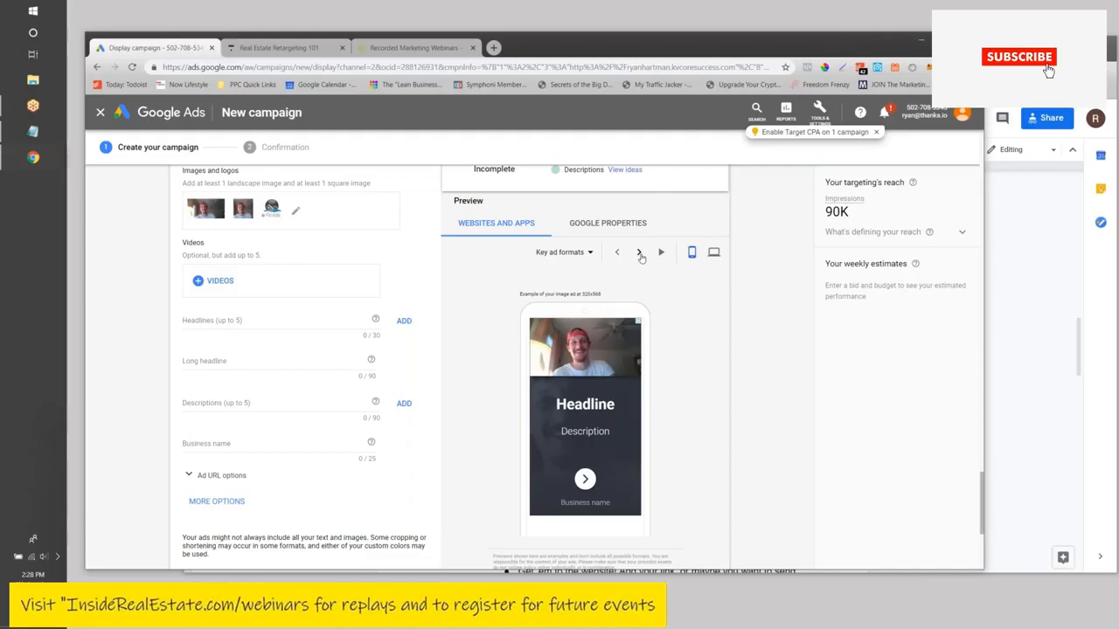
pyautogui.click(229, 322)
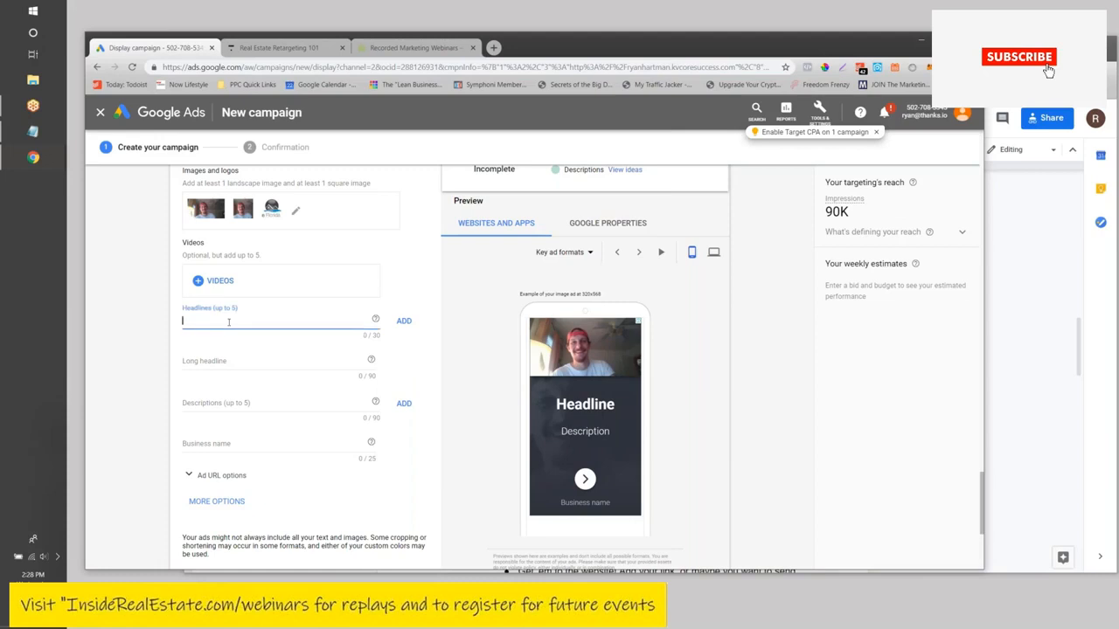
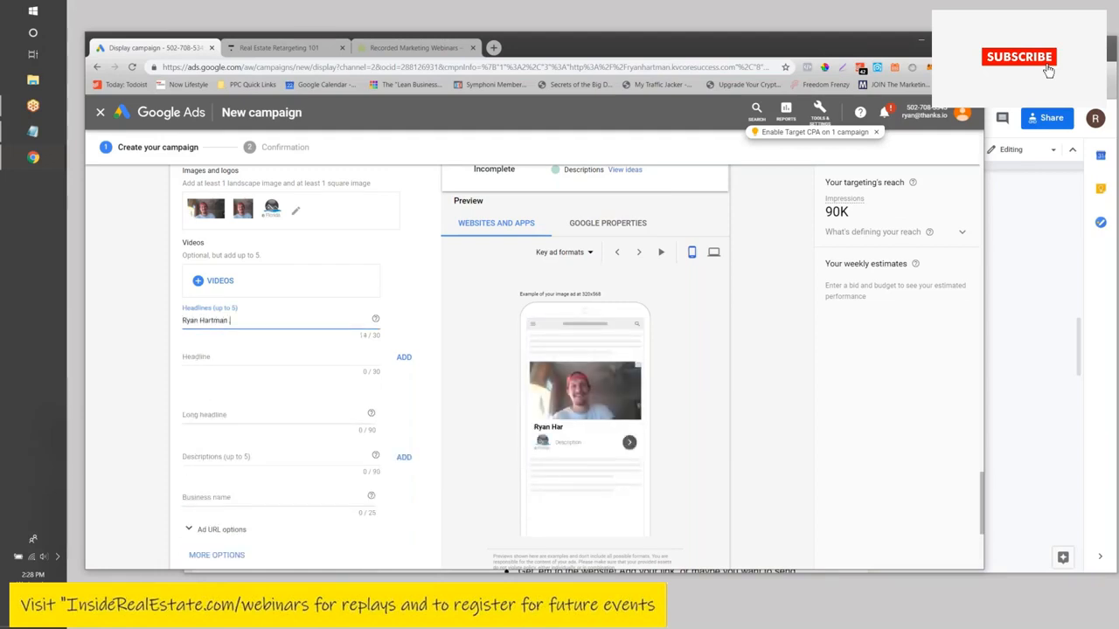
# - Write the first headline as the agent's name followed by 'Real Estate'
pyautogui.write(' , Active')
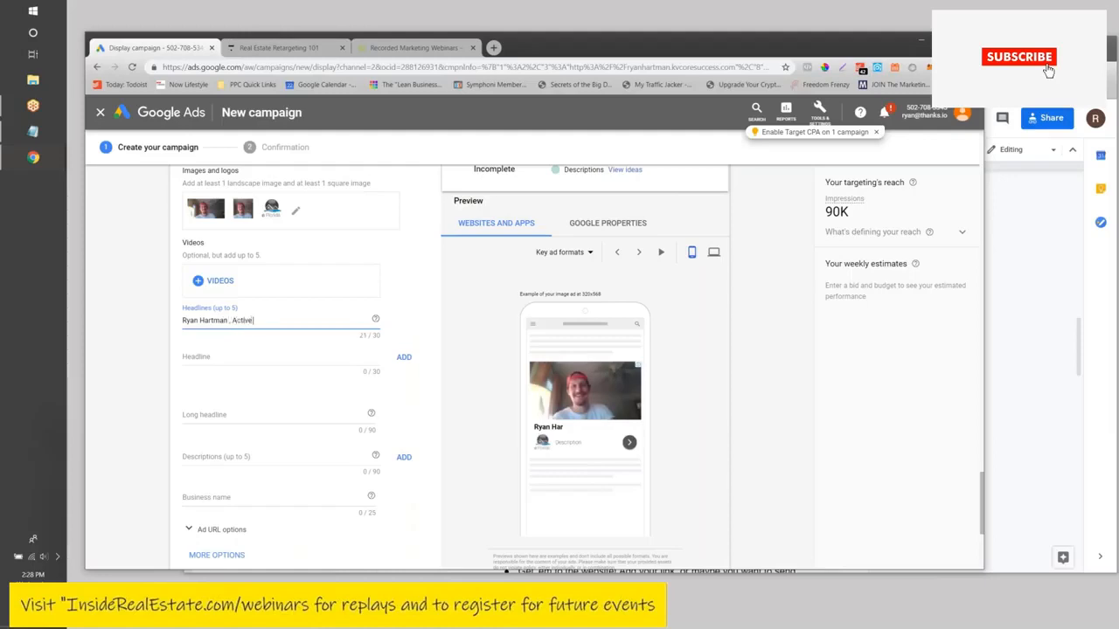
pyautogui.write(' FL real E')
pyautogui.press('BackSpace')
pyautogui.press('BackSpace')
pyautogui.press('BackSpace')
pyautogui.press('BackSpace')
pyautogui.press('BackSpace')
pyautogui.press('BackSpace')
pyautogui.press('BackSpace')
pyautogui.press('BackSpace')
pyautogui.press('BackSpace')
pyautogui.press('BackSpace')
pyautogui.press('BackSpace')
pyautogui.press('BackSpace')
pyautogui.press('BackSpace')
pyautogui.press('BackSpace')
pyautogui.press('BackSpace')
pyautogui.write('Realto')
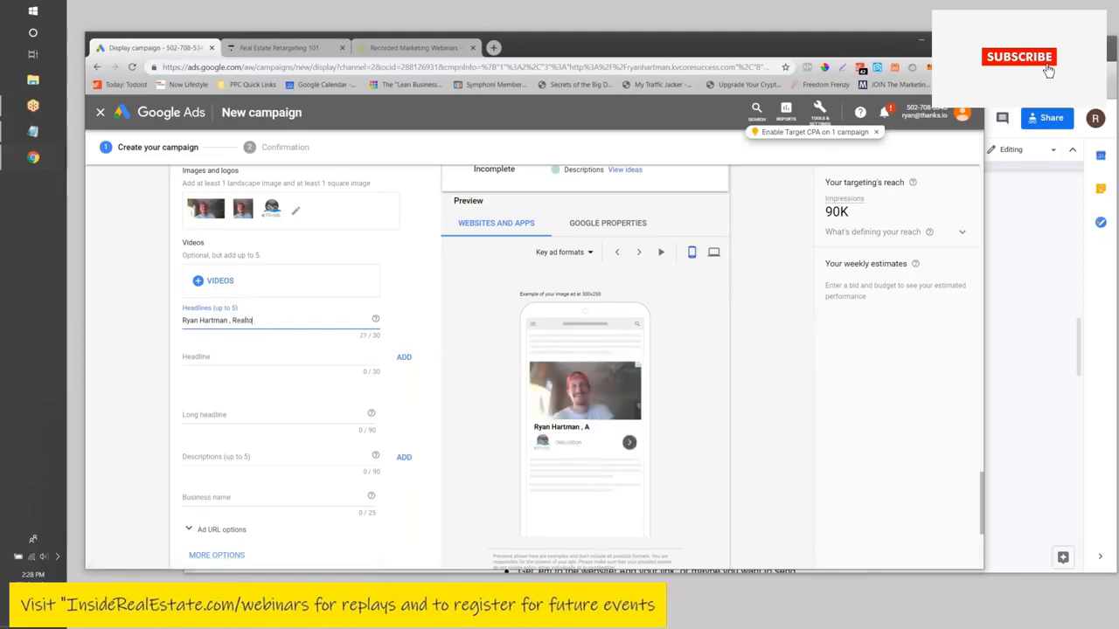
pyautogui.press('BackSpace')
pyautogui.write('Estate Agent')
pyautogui.press('BackSpace')
pyautogui.press('BackSpace')
pyautogui.press('BackSpace')
pyautogui.press('BackSpace')
pyautogui.press('BackSpace')
pyautogui.press('BackSpace')
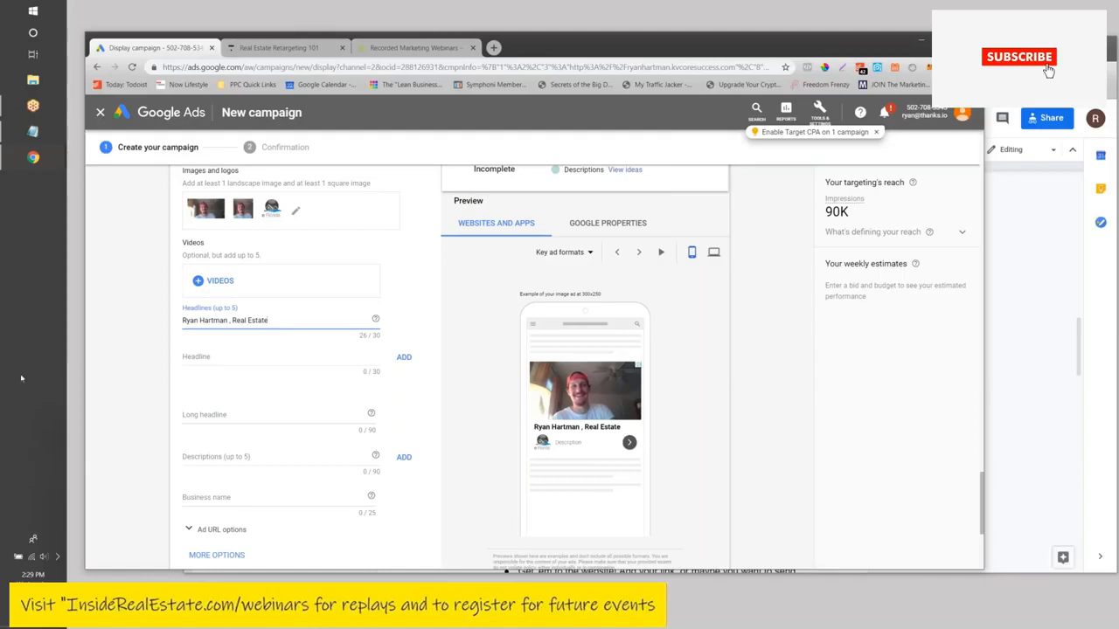
# - Add the second headline 'Buying A House? Call Me'
pyautogui.click(226, 350)
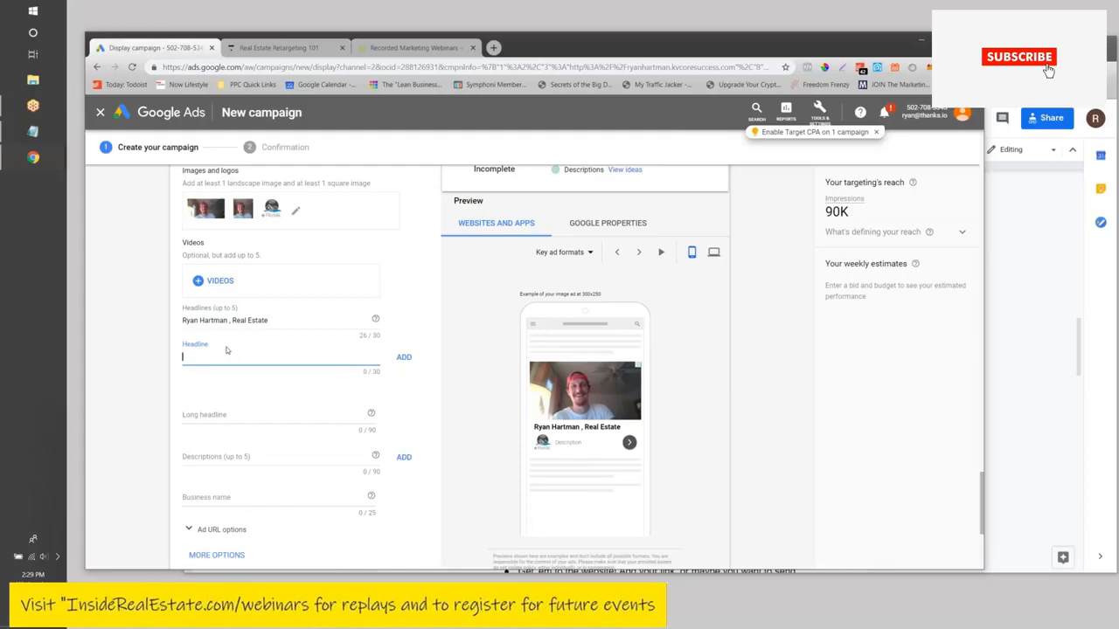
pyautogui.write('Buying')
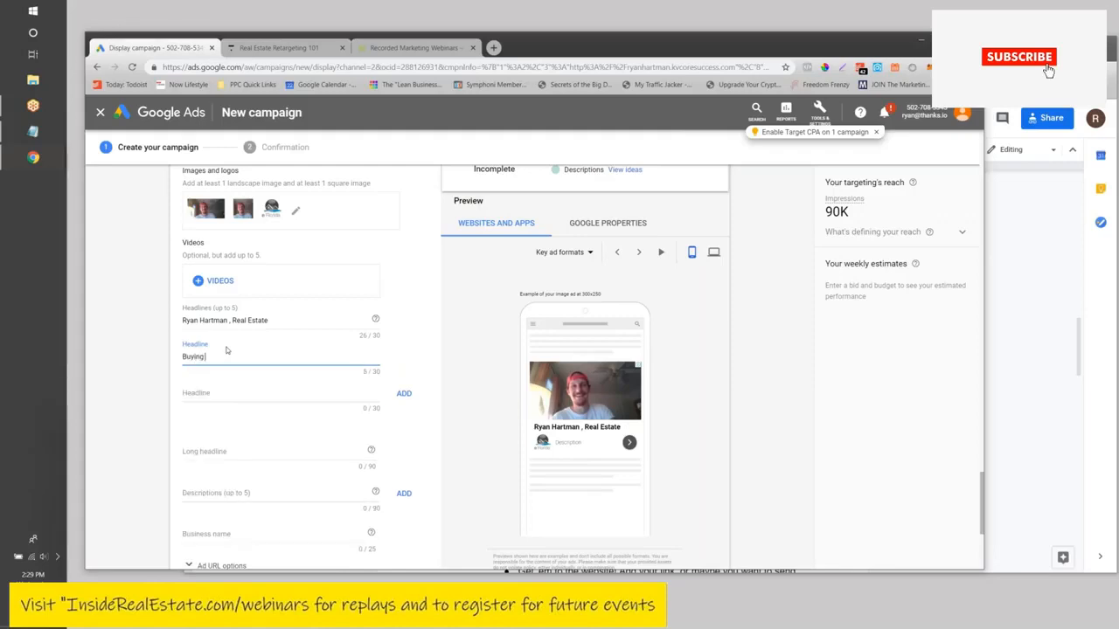
pyautogui.write(' A House? Call Me')
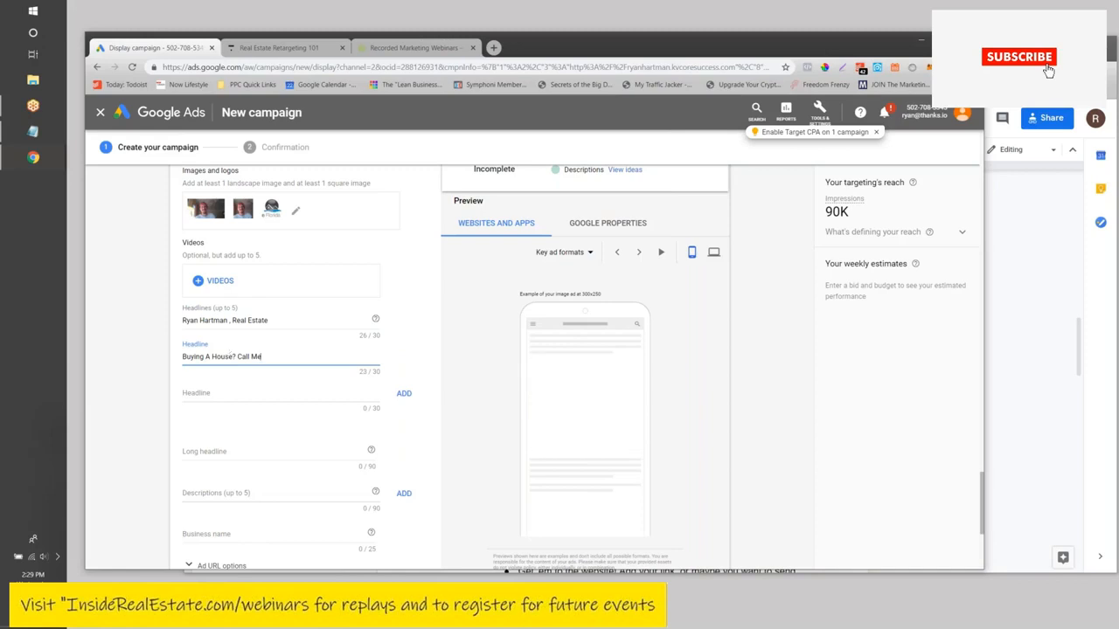
pyautogui.click(204, 454)
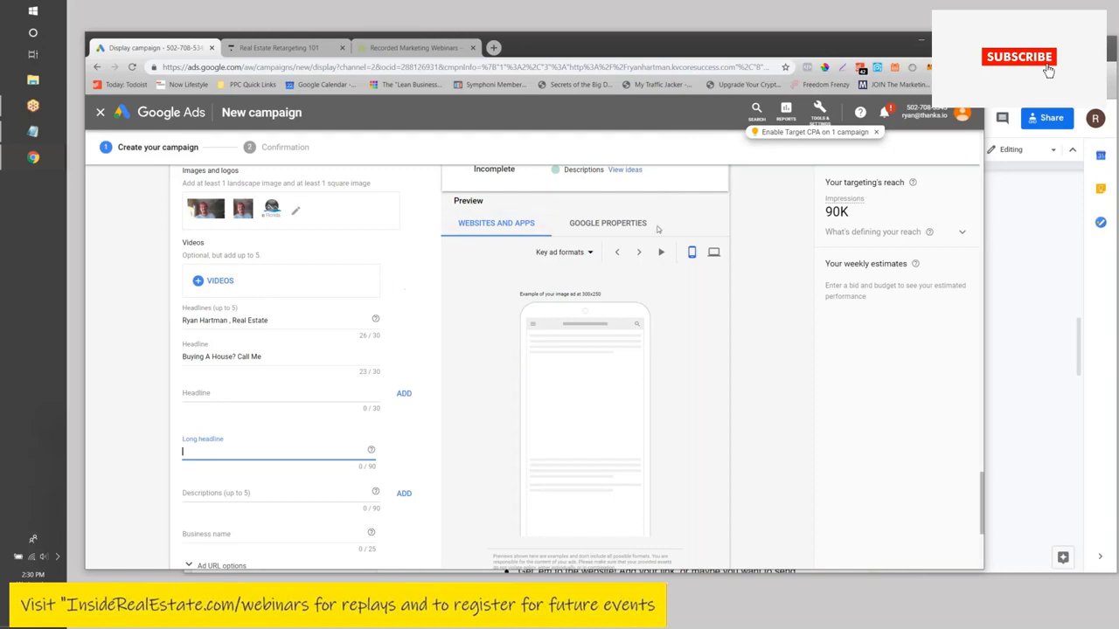
# - Enter the agent's phone number as the ad's long headline
pyautogui.scroll(-3, 617, 304)
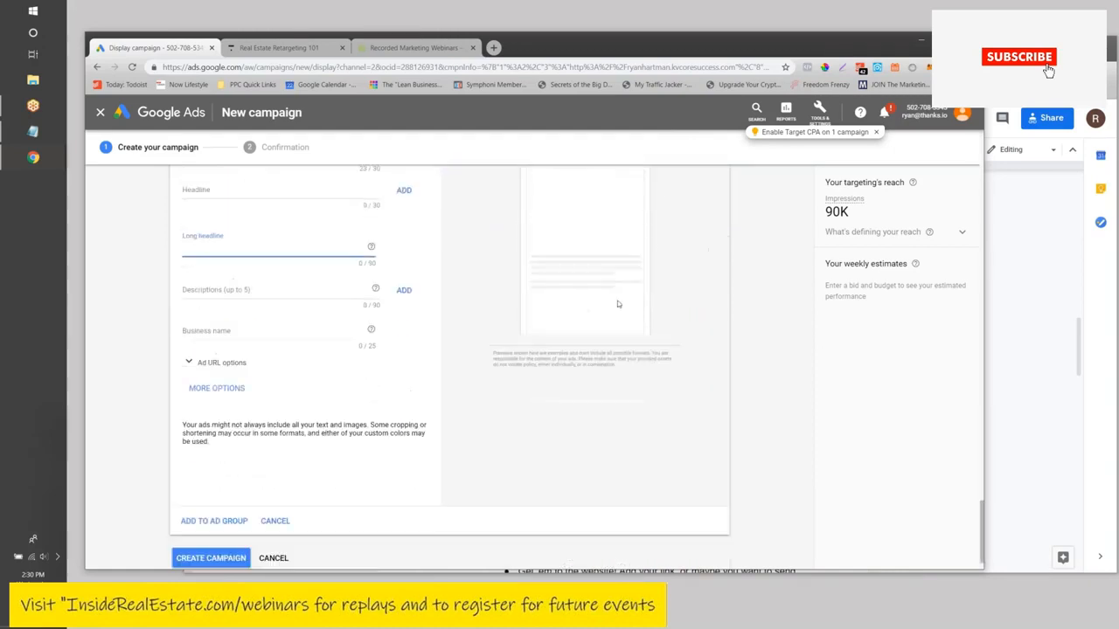
pyautogui.scroll(3, 617, 304)
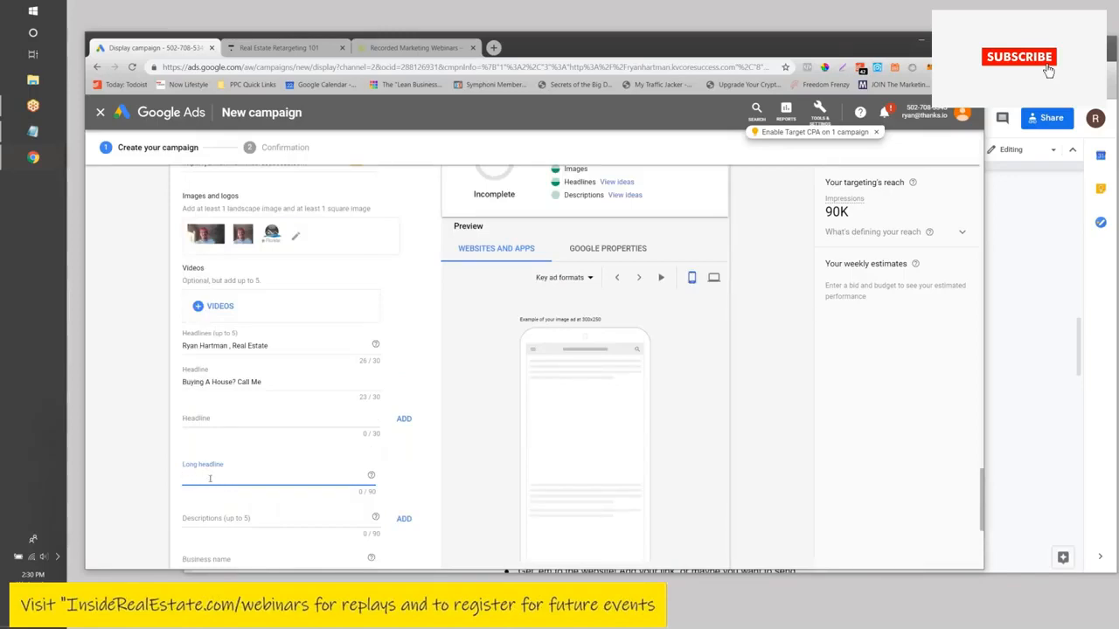
pyautogui.click(256, 428)
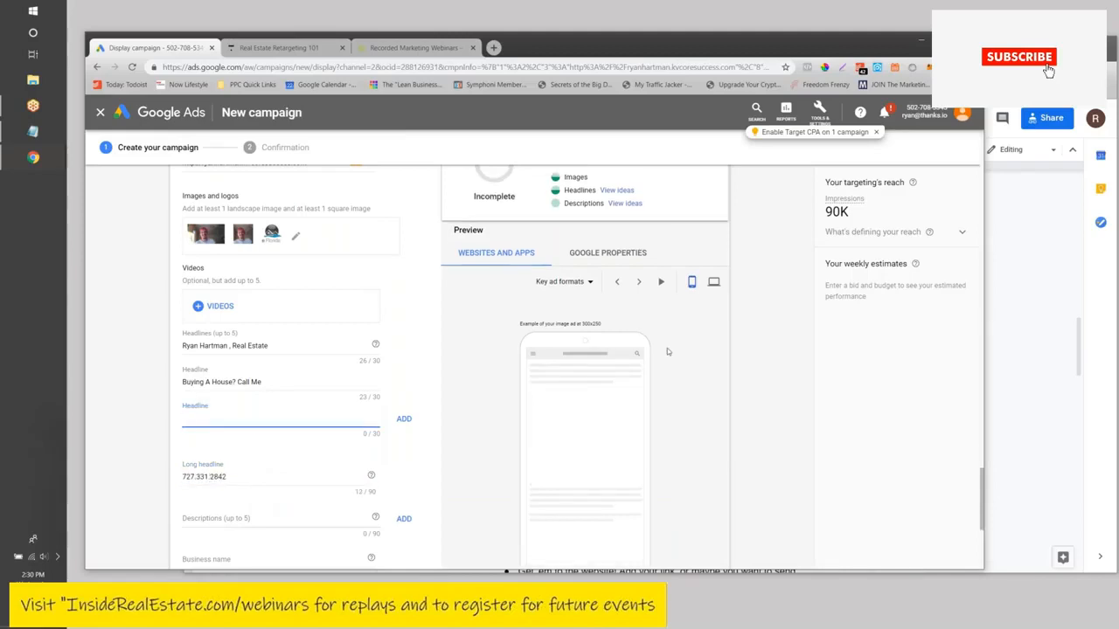
# - Submit with CREATE CAMPAIGN, surfacing the 'Enter an ad group bid' error
pyautogui.scroll(-2, 667, 348)
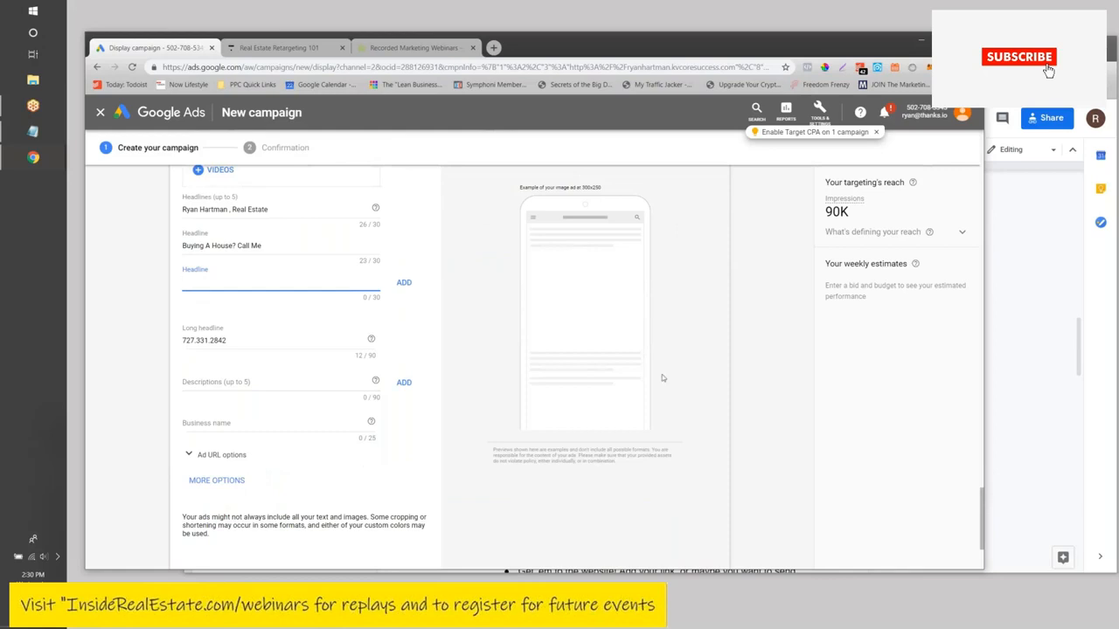
pyautogui.scroll(2, 612, 393)
pyautogui.scroll(4, 490, 332)
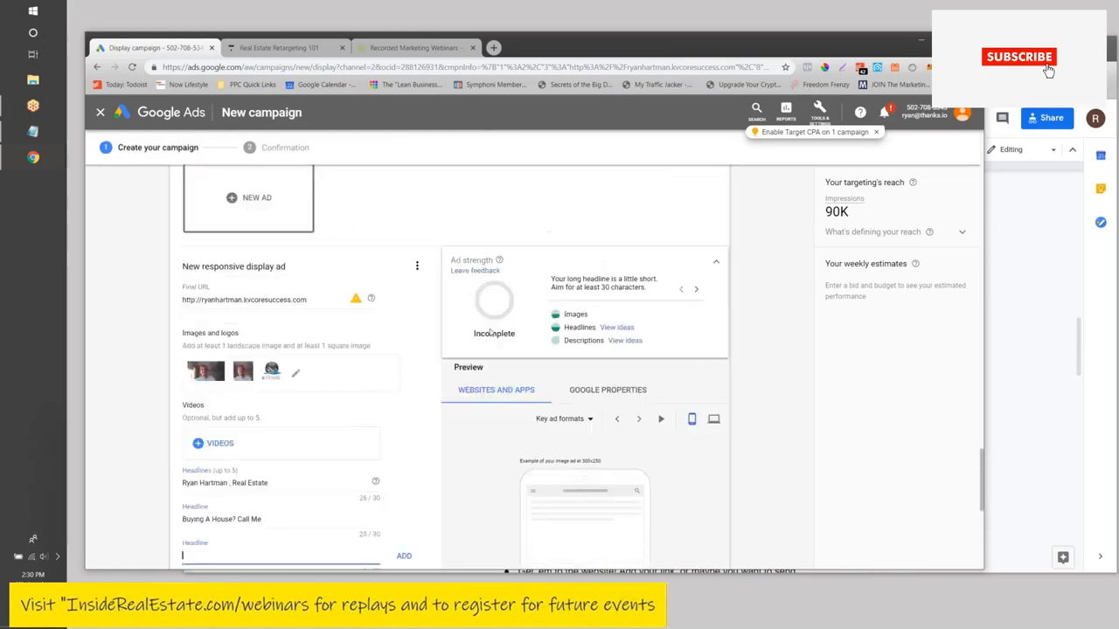
pyautogui.scroll(-8, 291, 267)
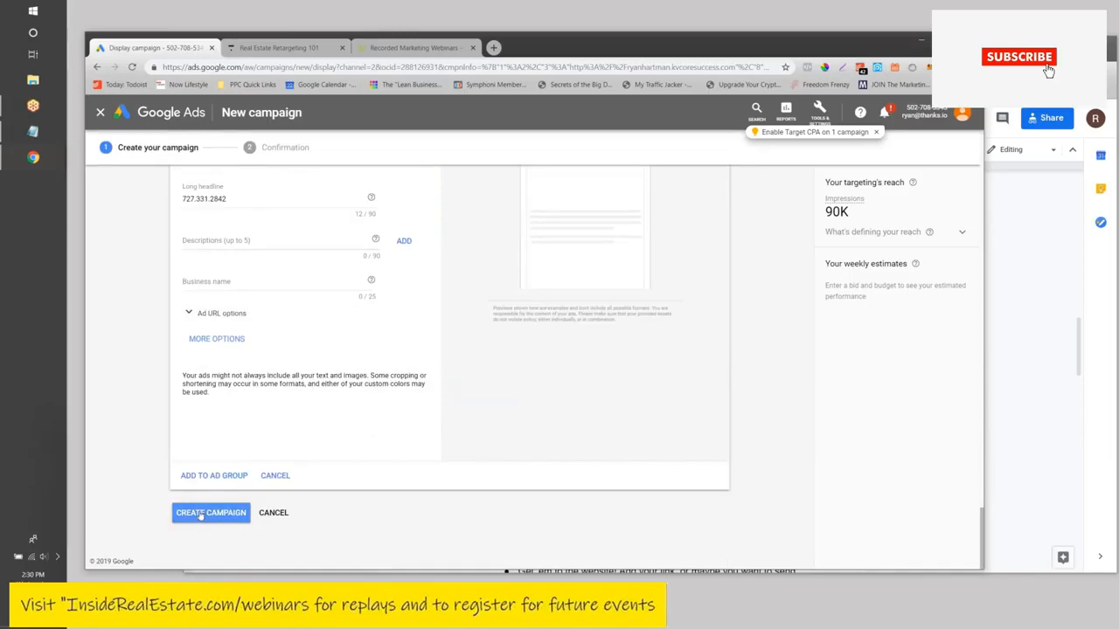
pyautogui.click(201, 514)
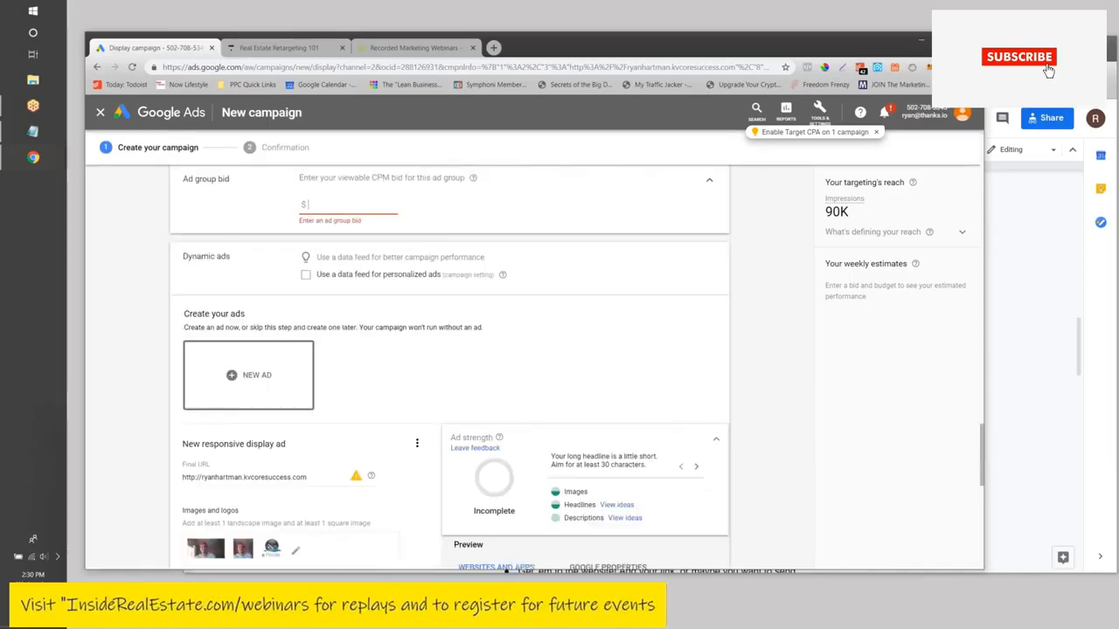
# - Enter a $5 viewable CPM ad group bid, then scroll down to the ad section
pyautogui.scroll(1, 337, 285)
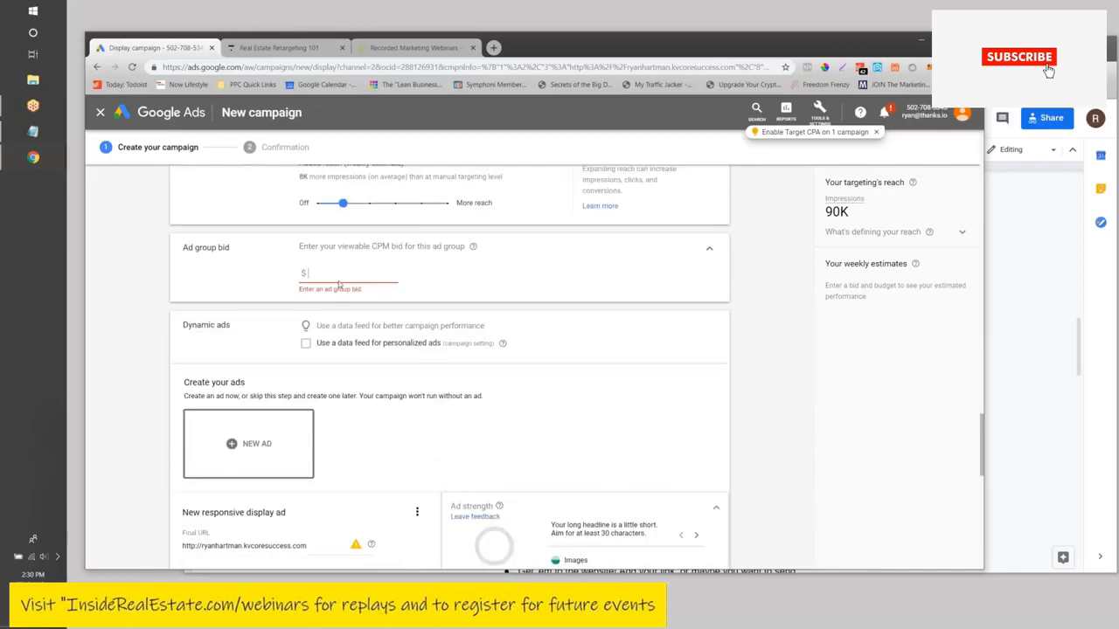
pyautogui.write('5')
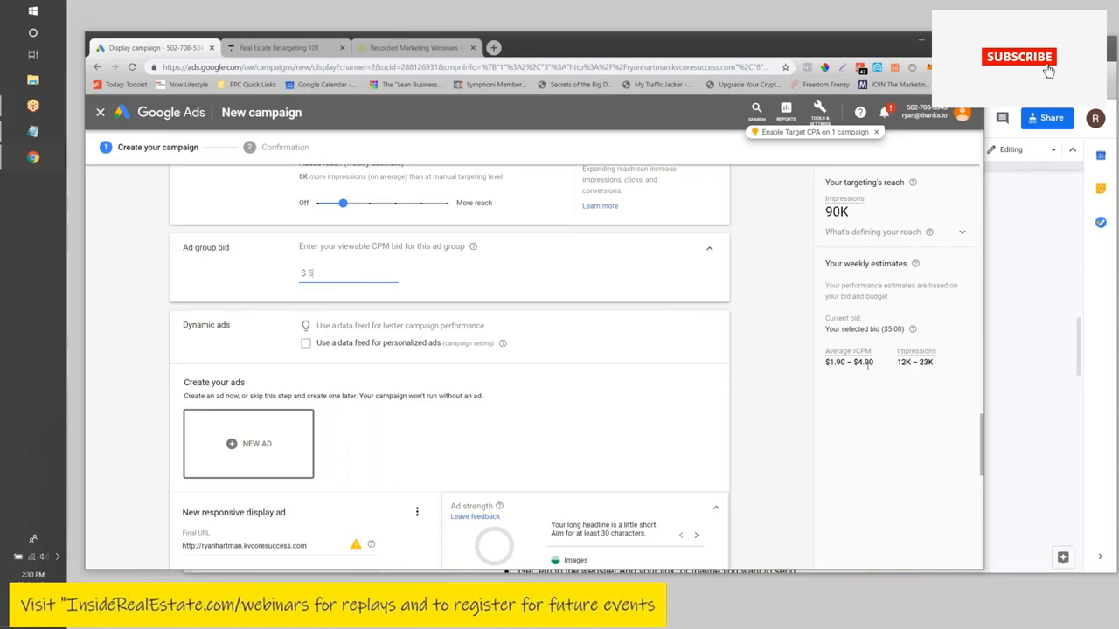
pyautogui.scroll(3, 868, 367)
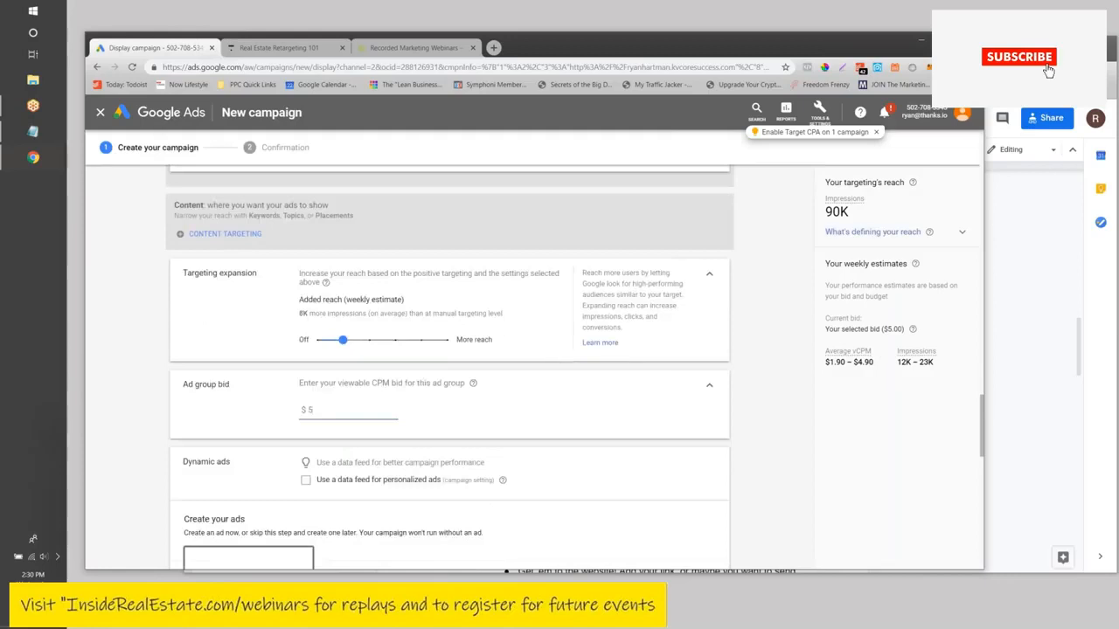
pyautogui.scroll(3, 858, 218)
pyautogui.scroll(-3, 856, 218)
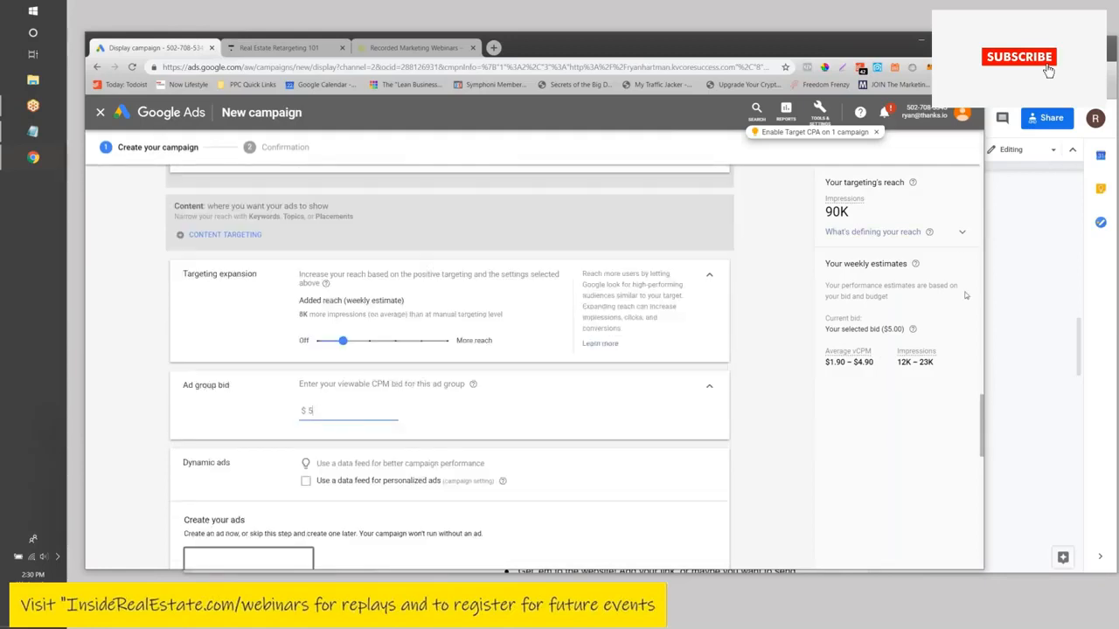
pyautogui.scroll(-1, 809, 304)
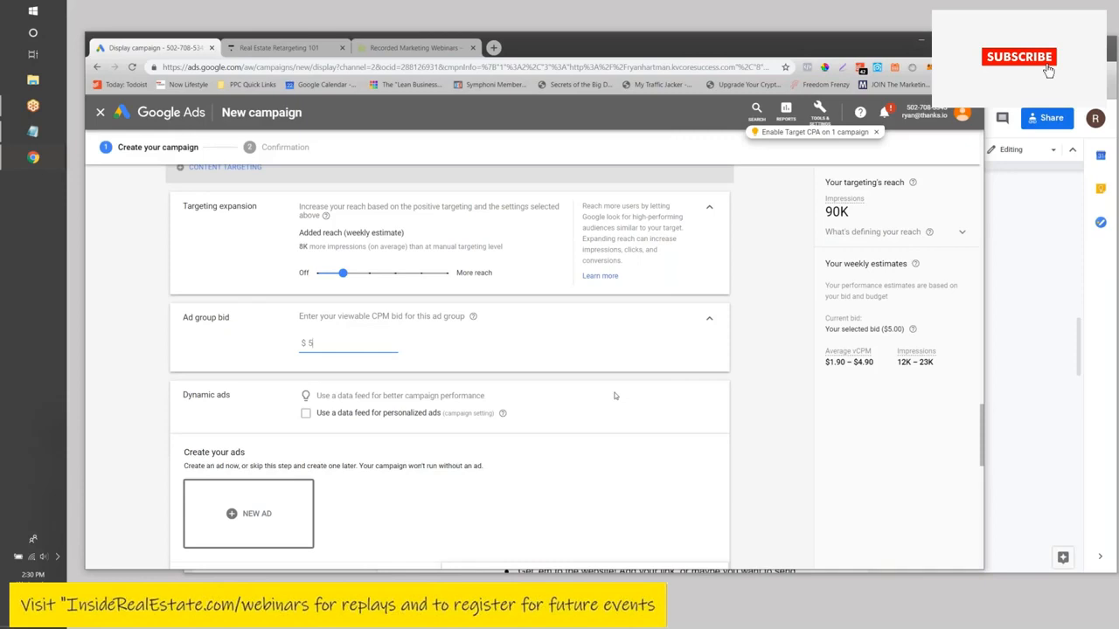
pyautogui.scroll(-8, 614, 396)
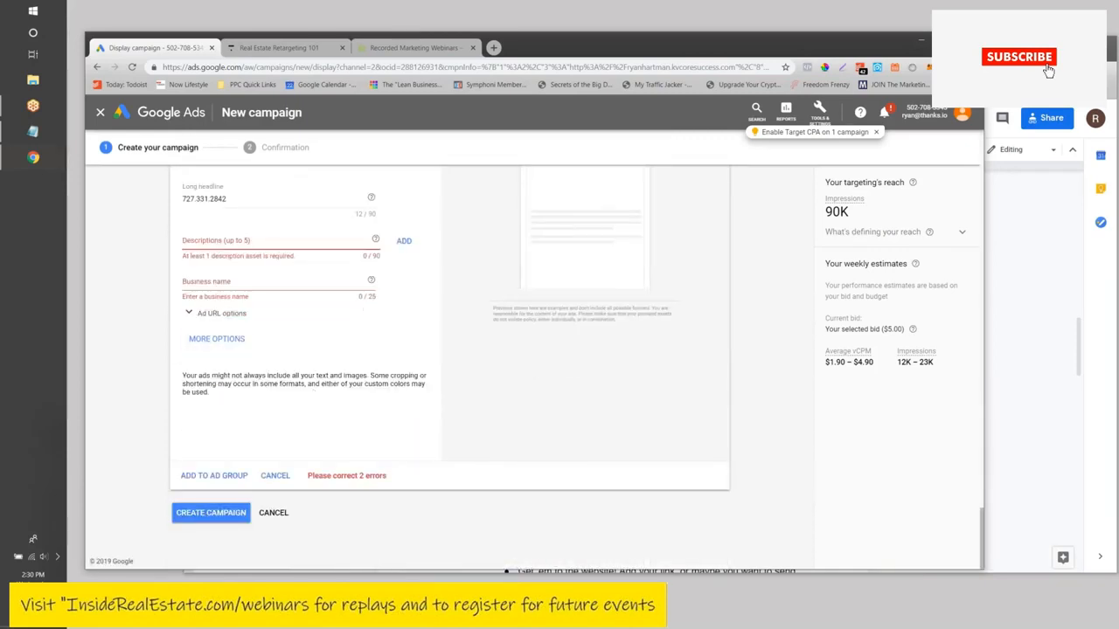
# - Give the responsive ad description 'ddkdk' and business name 'Active Florida Realty', then add it to the ad group
pyautogui.click(237, 243)
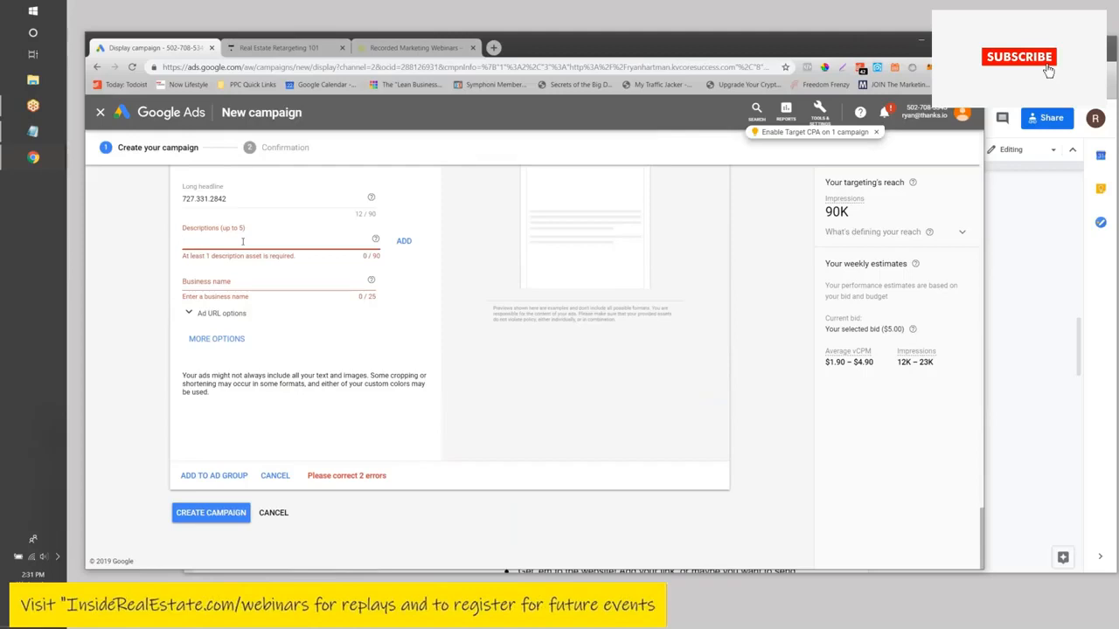
pyautogui.write('ddkdk')
pyautogui.press('Tab')
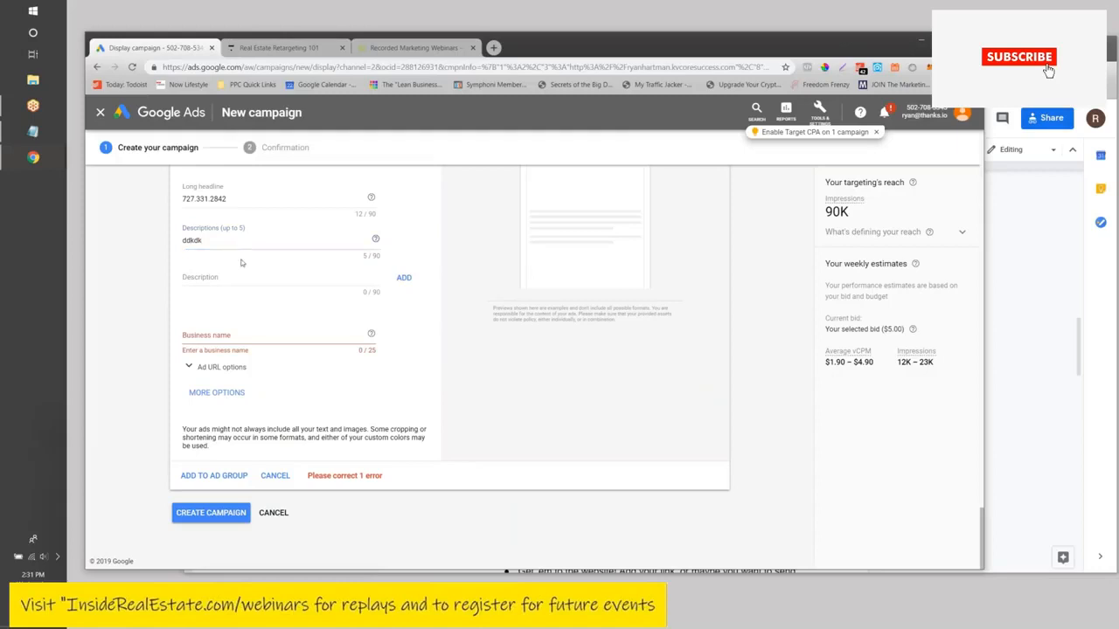
pyautogui.click(240, 334)
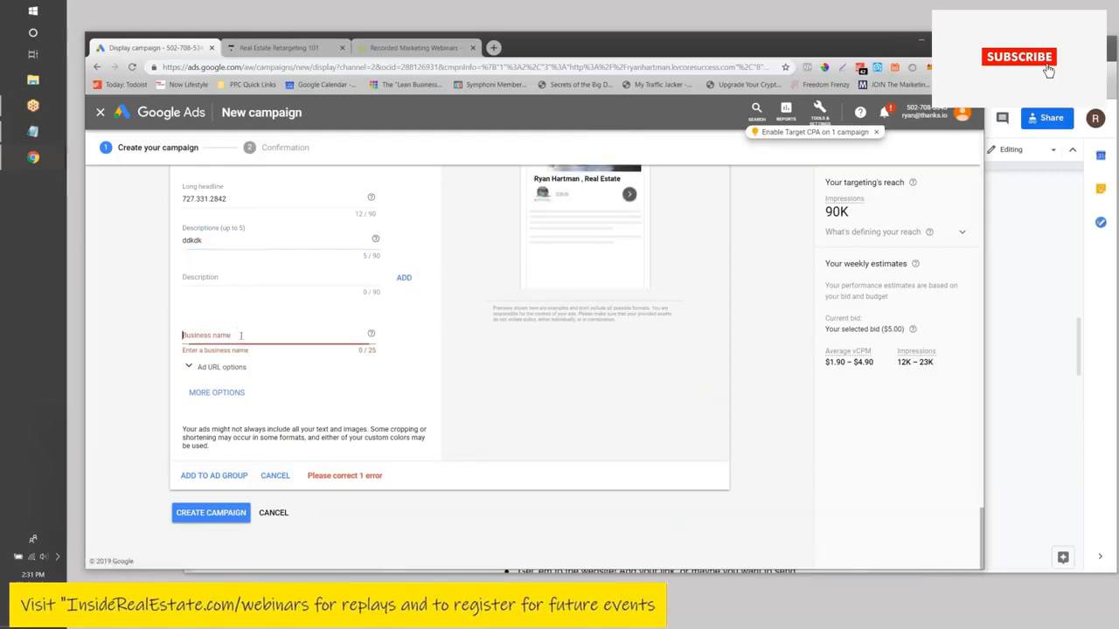
pyautogui.write('Acti')
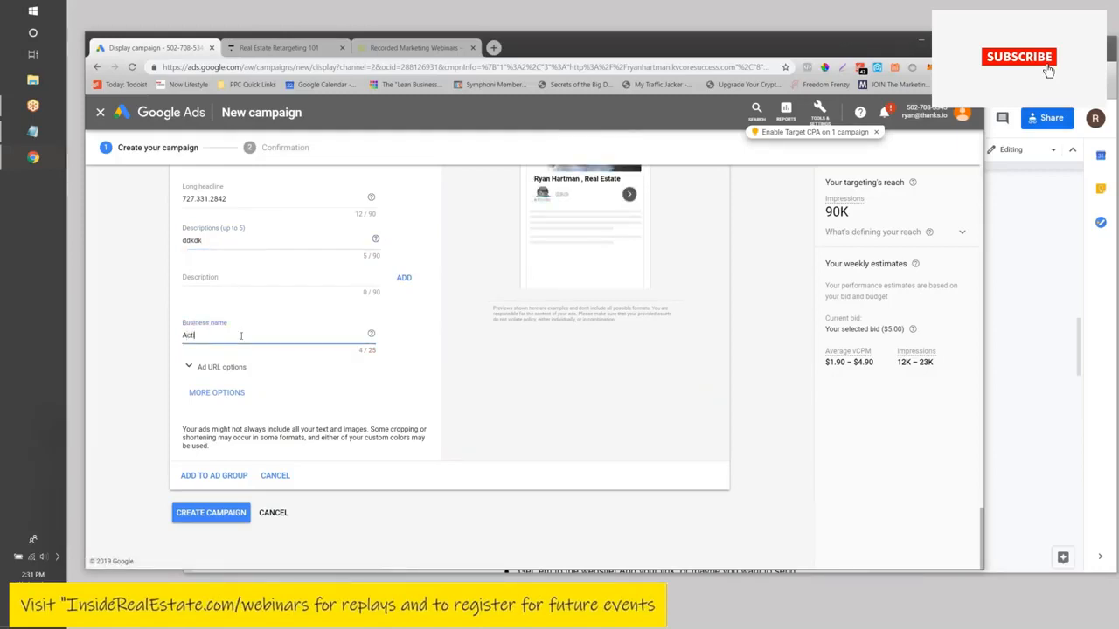
pyautogui.write('ve Florida')
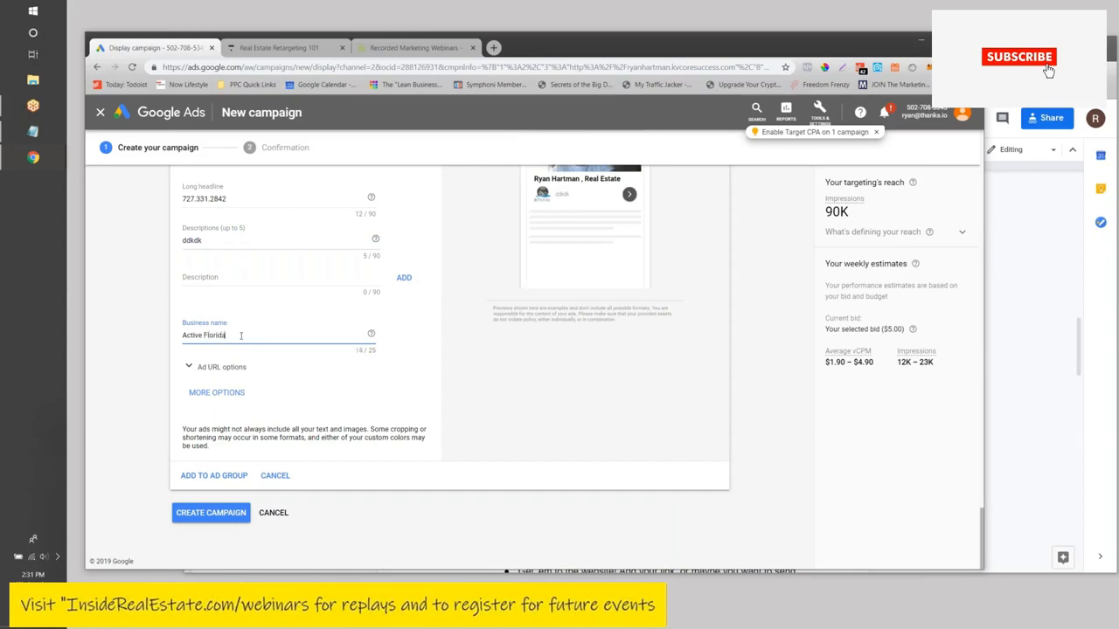
pyautogui.write(' Realty')
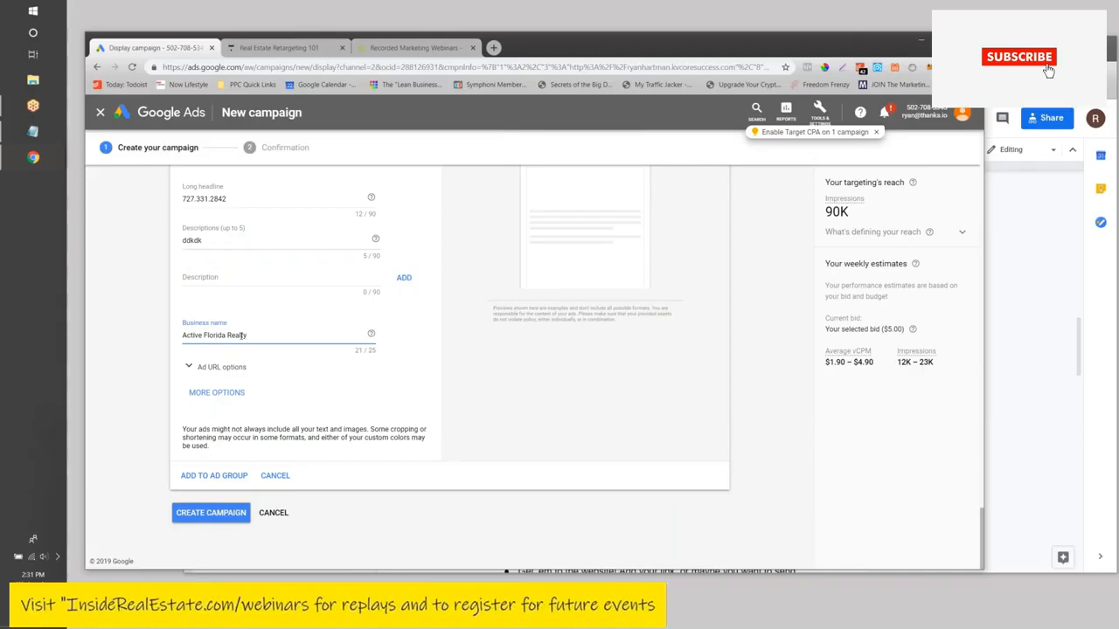
pyautogui.click(230, 475)
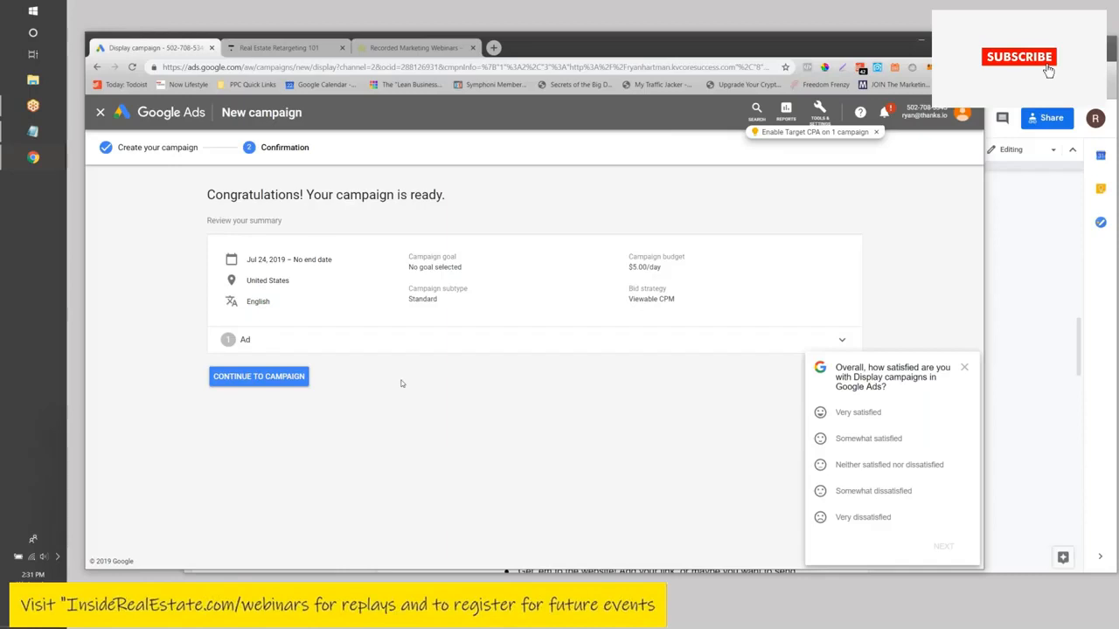
# - Continue from the confirmation to the Retargeting Demo from Webinar campaign's ad groups
pyautogui.click(280, 380)
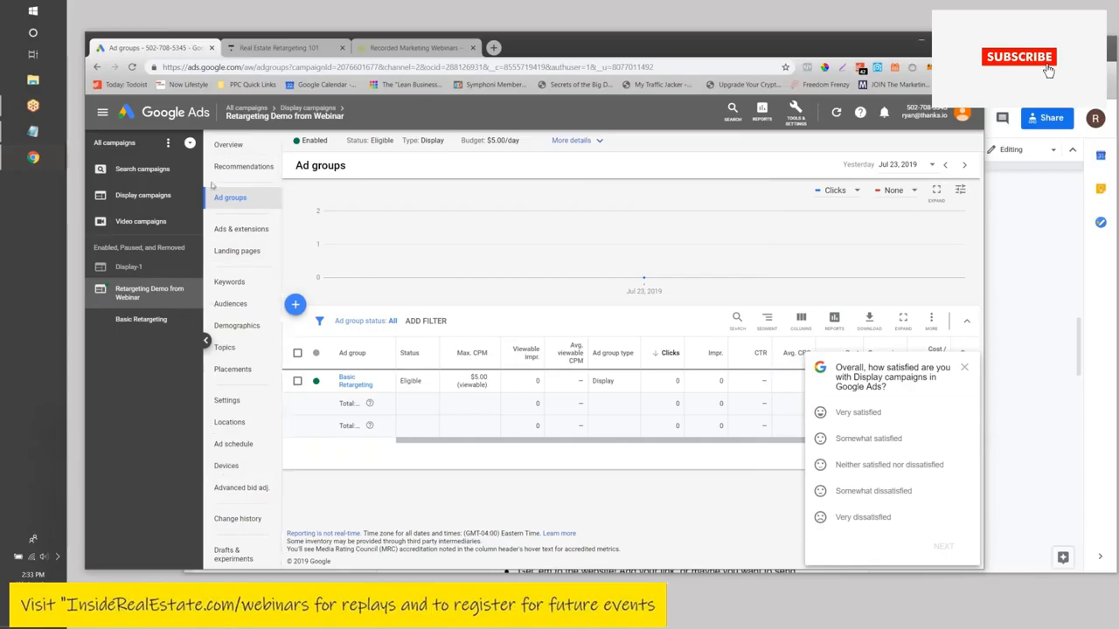
# - On the Devices page, set the Mobile phones bid adjustment to a 100% decrease
pyautogui.click(226, 468)
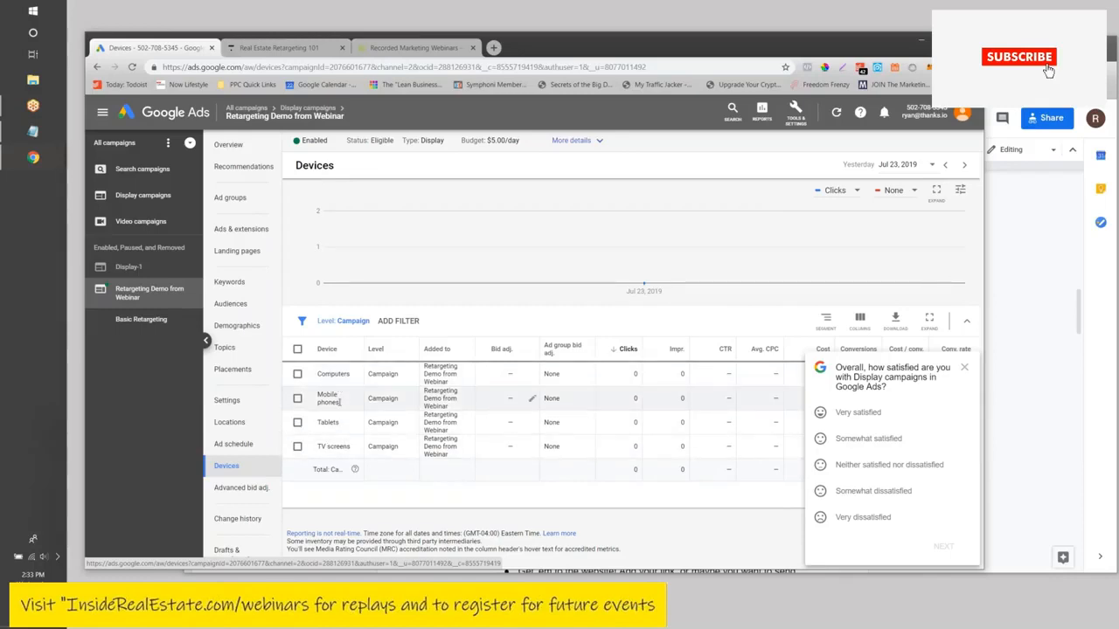
pyautogui.click(532, 400)
pyautogui.click(502, 420)
pyautogui.click(507, 450)
pyautogui.click(570, 417)
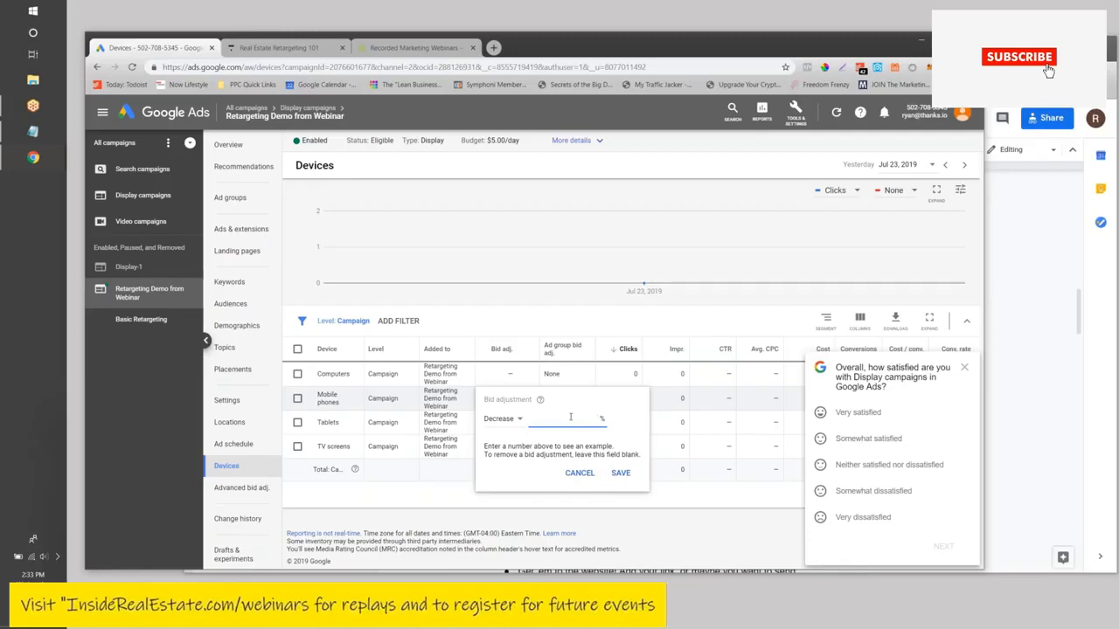
pyautogui.write('100')
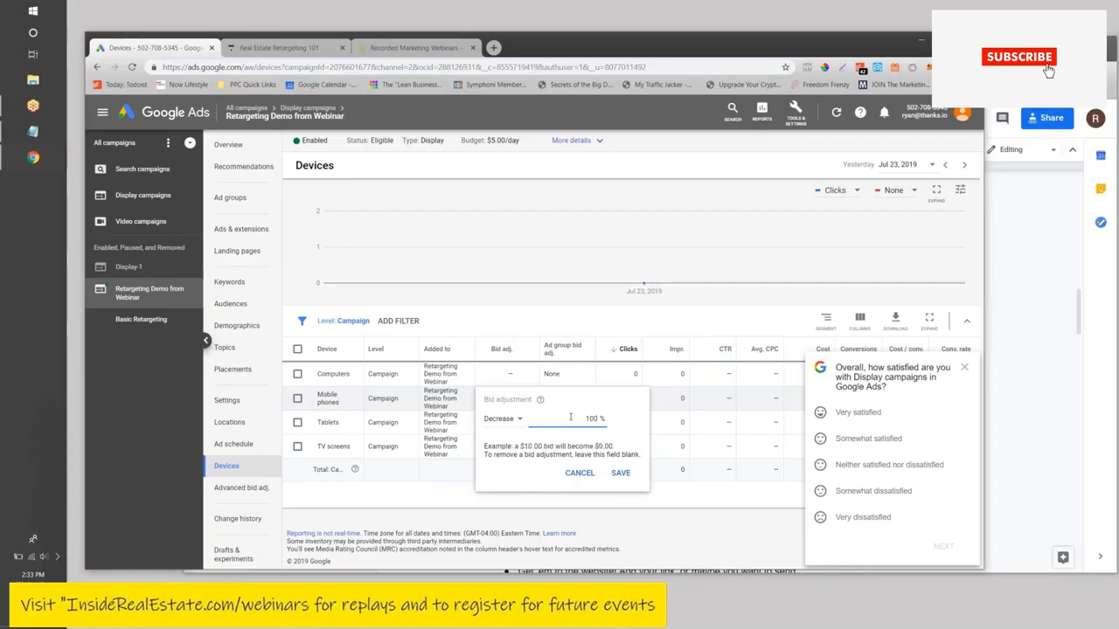
pyautogui.click(611, 476)
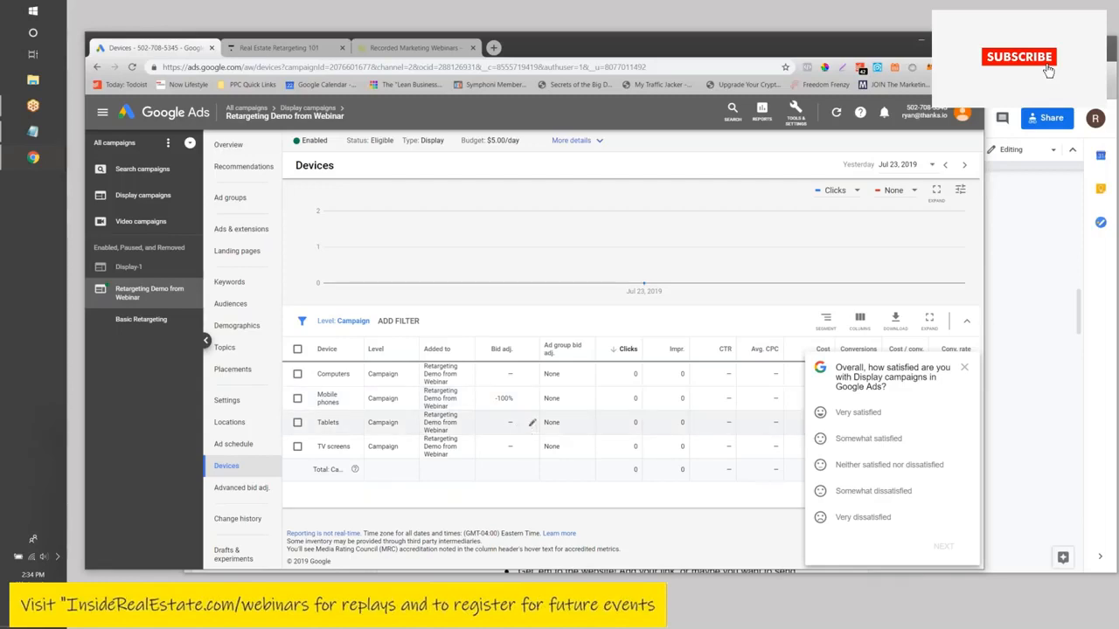
# - Set the Tablets bid adjustment to a 100% decrease
pyautogui.click(529, 425)
pyautogui.click(514, 442)
pyautogui.click(507, 471)
pyautogui.click(560, 444)
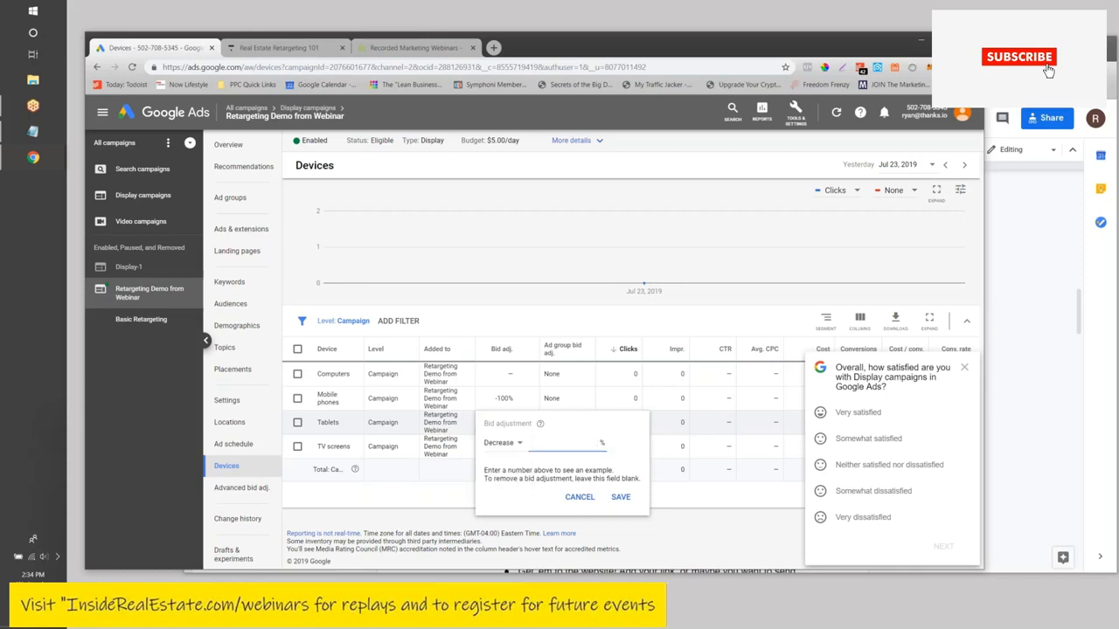
pyautogui.write('100')
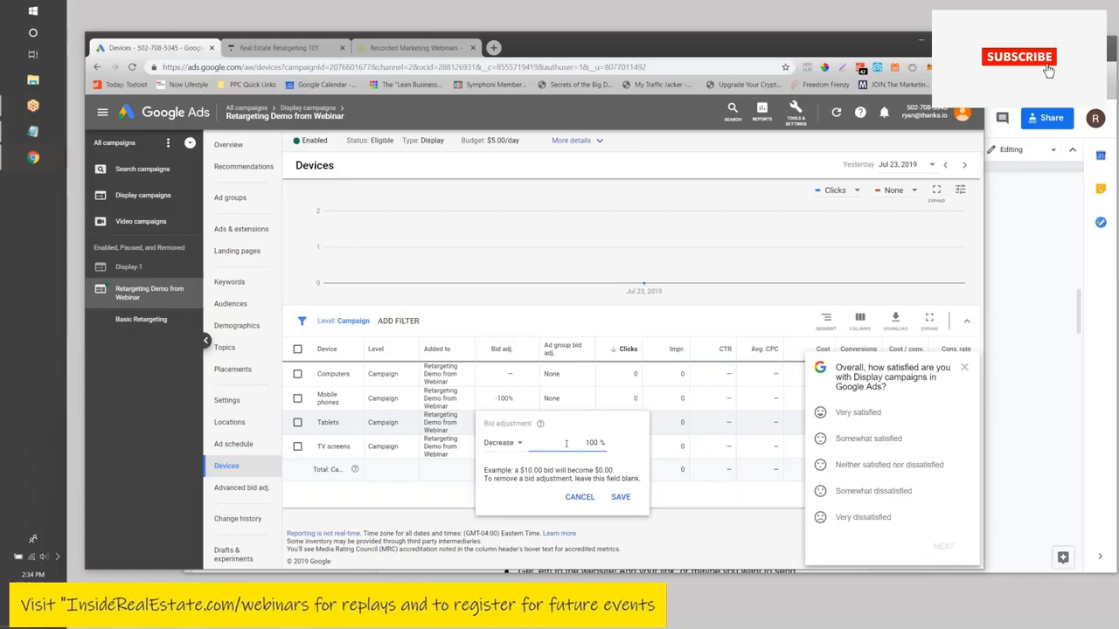
pyautogui.click(619, 497)
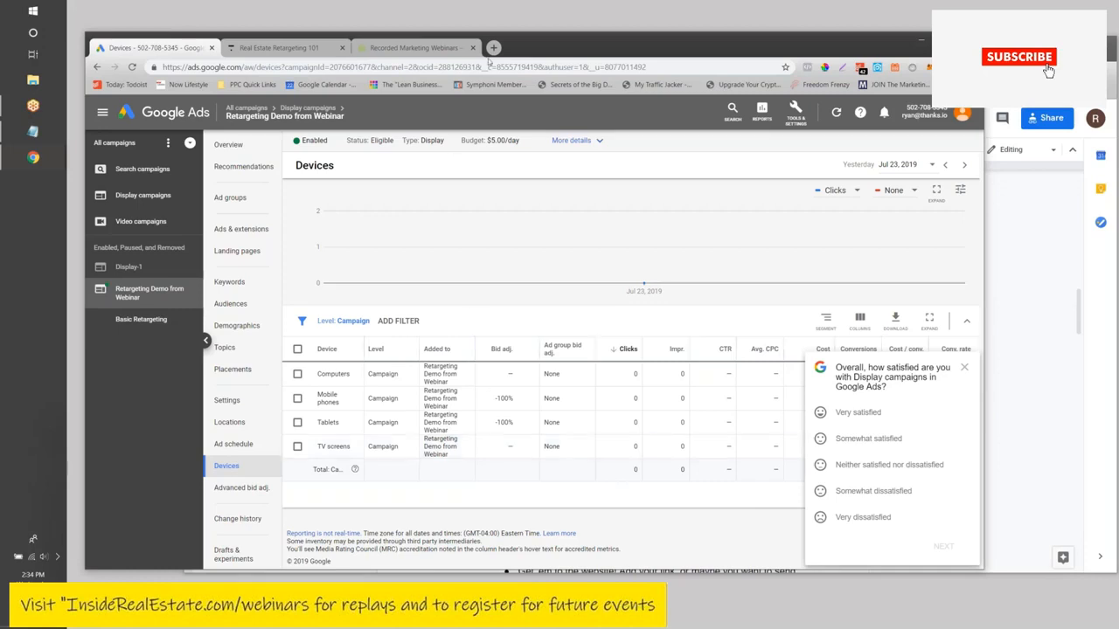
# - Drag the Google Ads window down to reveal the Google Display Remarketing notes document
pyautogui.moveTo(566, 45); pyautogui.dragTo(585, 343)
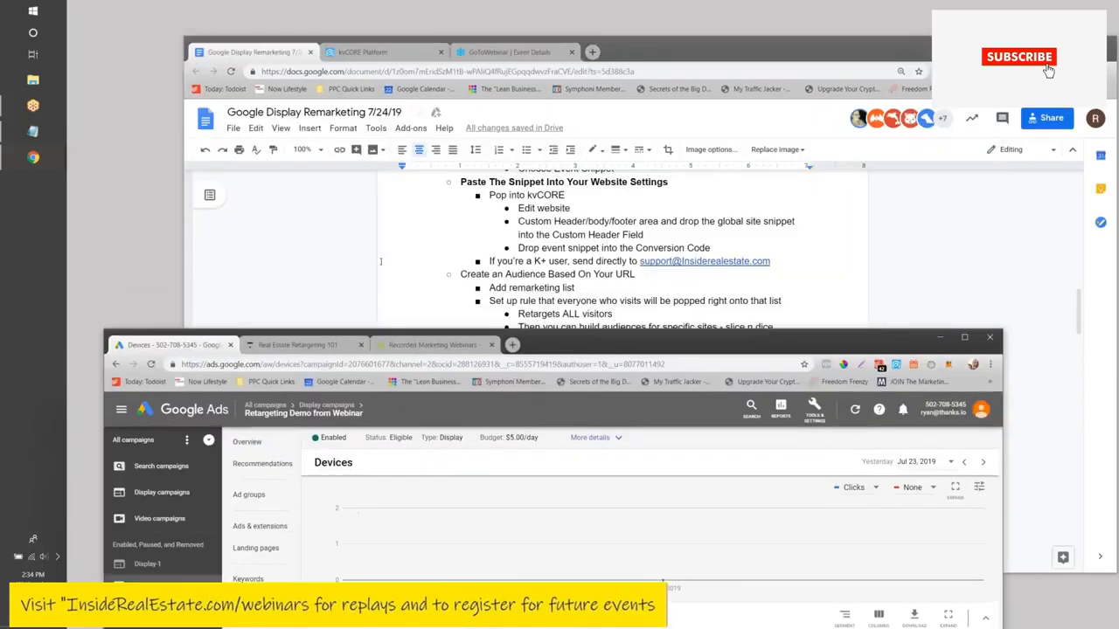